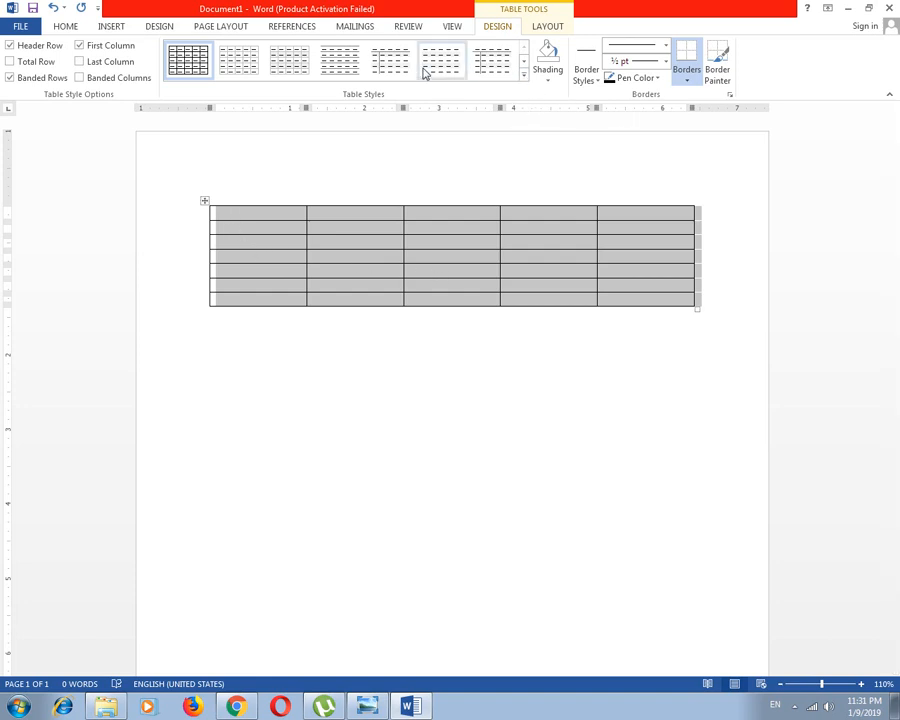
# - Apply the List Tables style with a solid green header row and green horizontal lines to the table
pyautogui.click(523, 77)
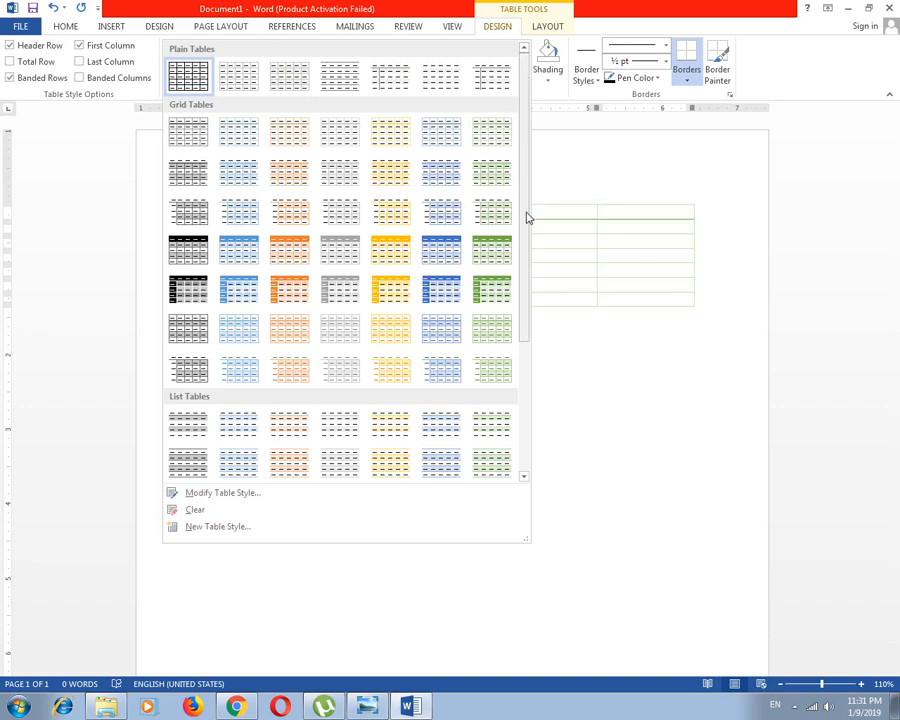
pyautogui.moveTo(523, 183); pyautogui.dragTo(525, 378)
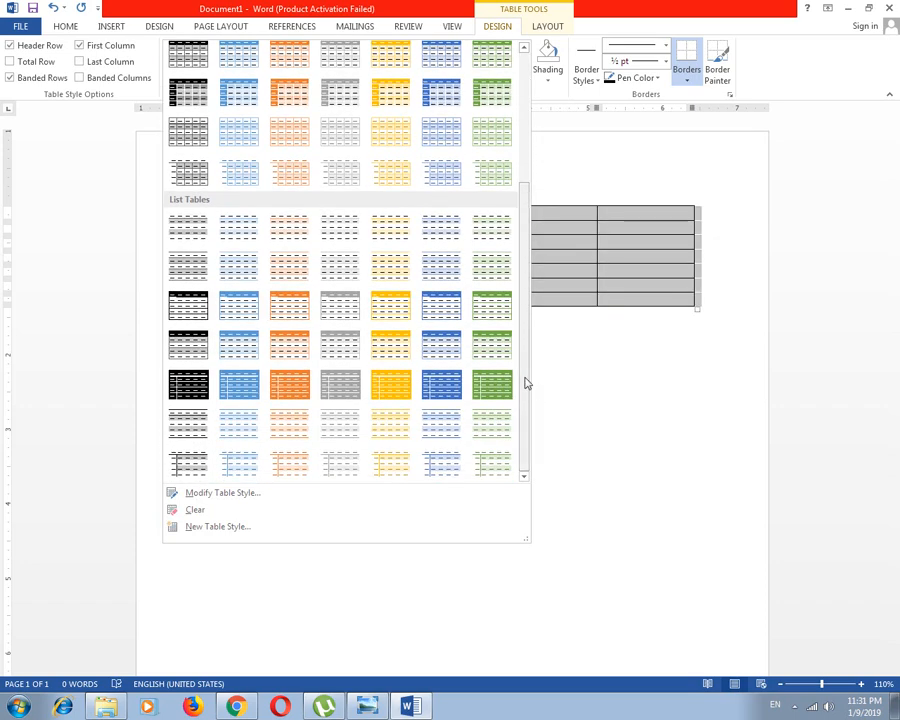
pyautogui.click(492, 304)
pyautogui.click(405, 303)
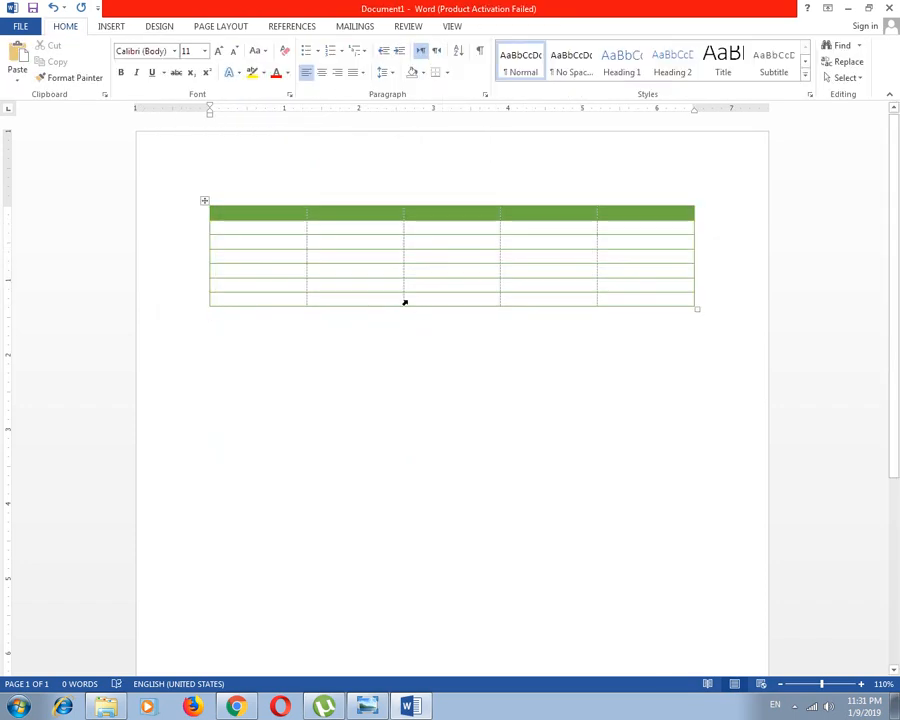
# - Restyle the whole table with the Grid Tables design that has a black header row and grey banded rows
pyautogui.click(204, 201)
pyautogui.click(524, 86)
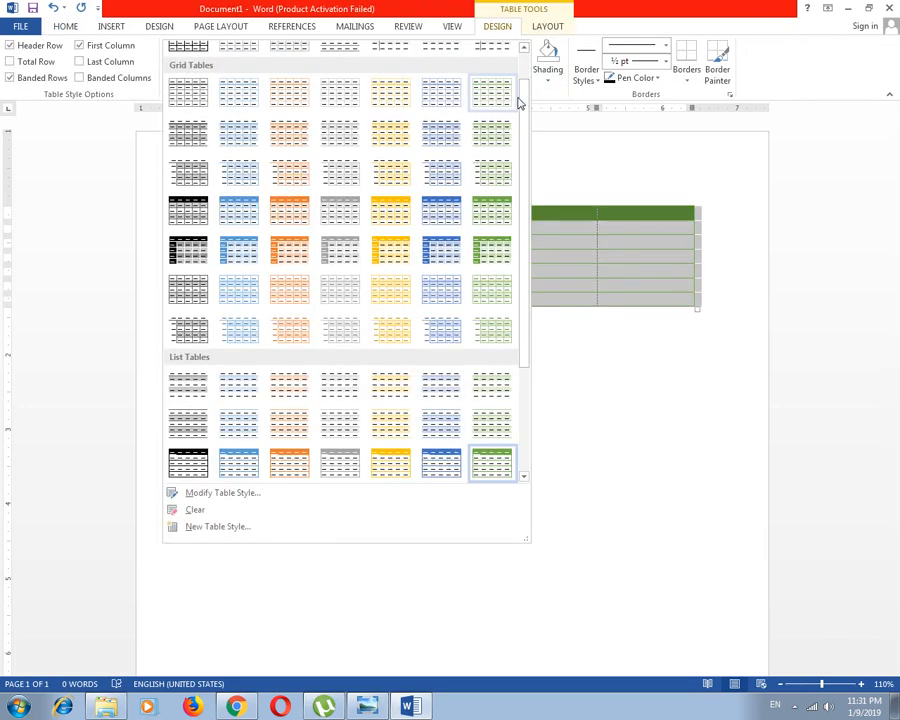
pyautogui.click(188, 210)
pyautogui.click(316, 344)
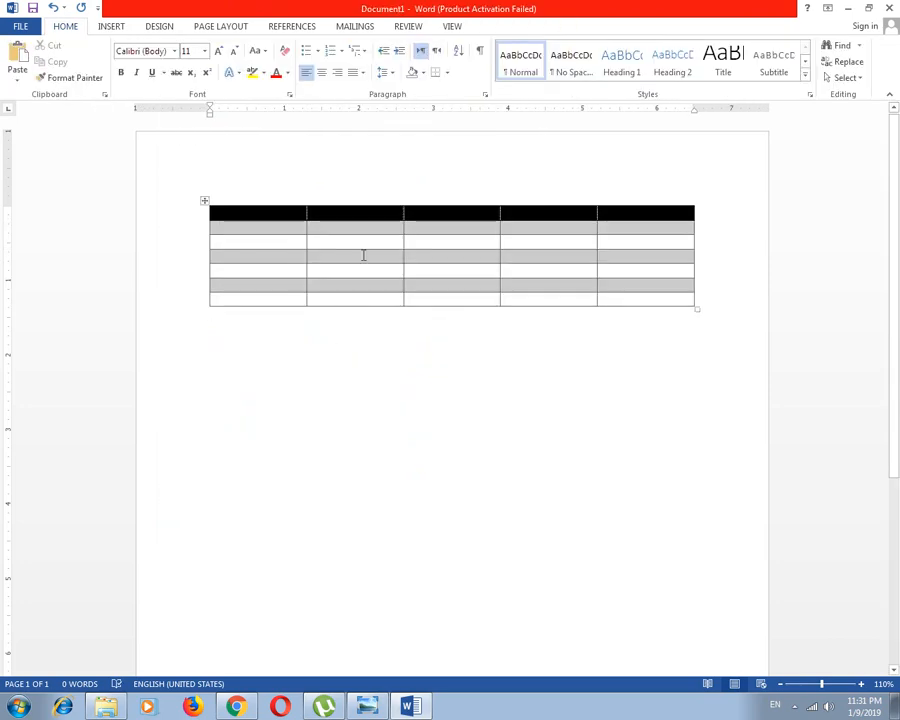
# - Restyle the whole table with the yellow Grid Tables design that fills both the header row and the first column
pyautogui.click(205, 202)
pyautogui.click(524, 86)
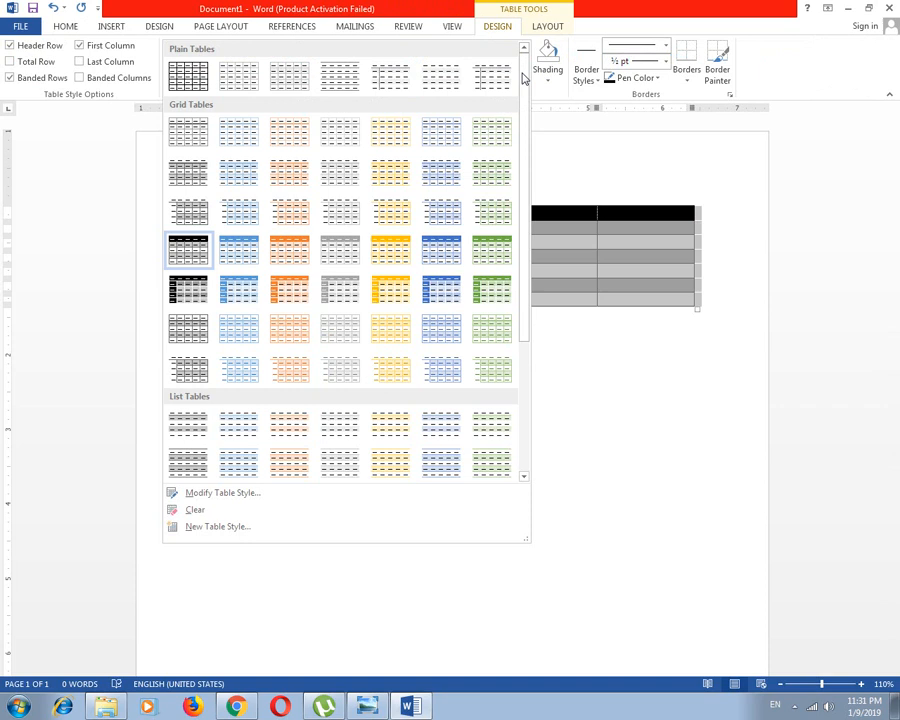
pyautogui.click(373, 290)
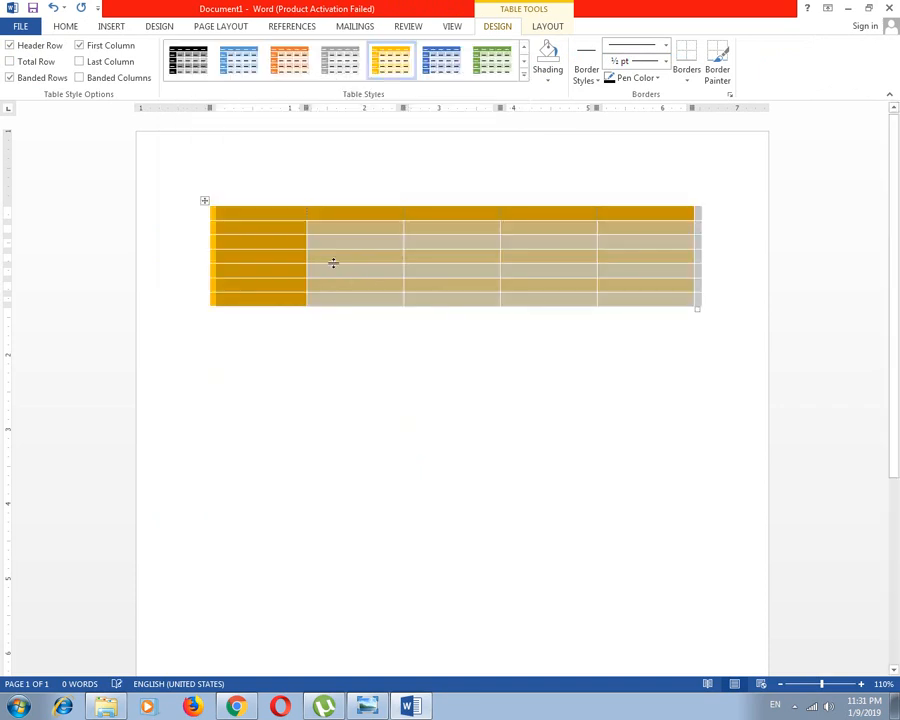
# - Enter "fdgsdfg" in the second row's first two cells and "fdgsdf" in the second column's third and fifth rows
pyautogui.click(288, 229)
pyautogui.write('fdgsdfe')
pyautogui.click(339, 234)
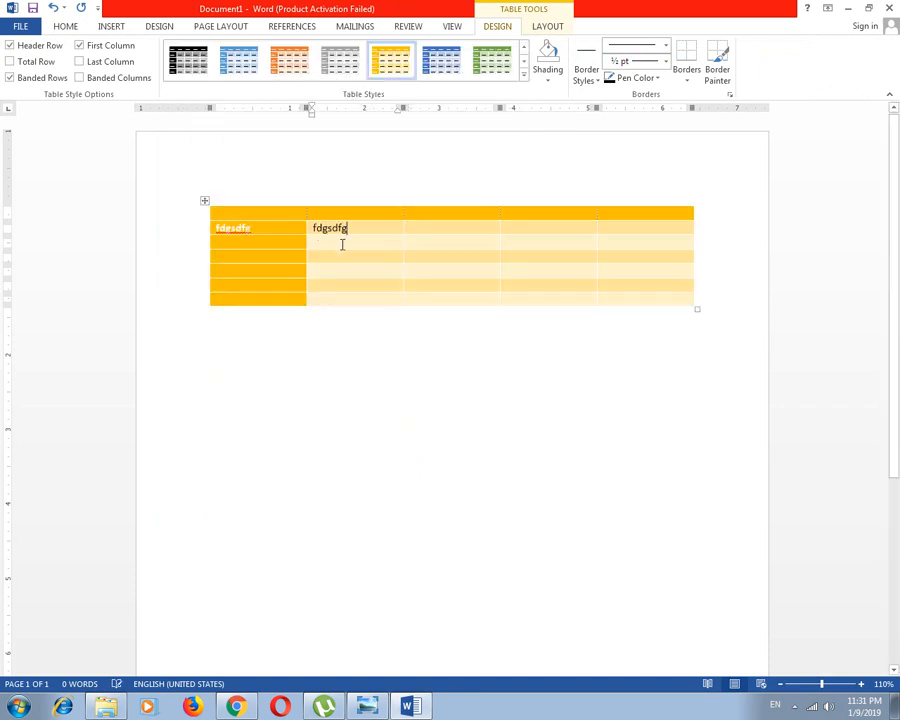
pyautogui.click(342, 244)
pyautogui.write('fdgsdf')
pyautogui.click(351, 271)
pyautogui.write('fdgsdf')
# - Apply the Grid Tables style with a blue header row and light blue banded rows to the whole table
pyautogui.click(206, 203)
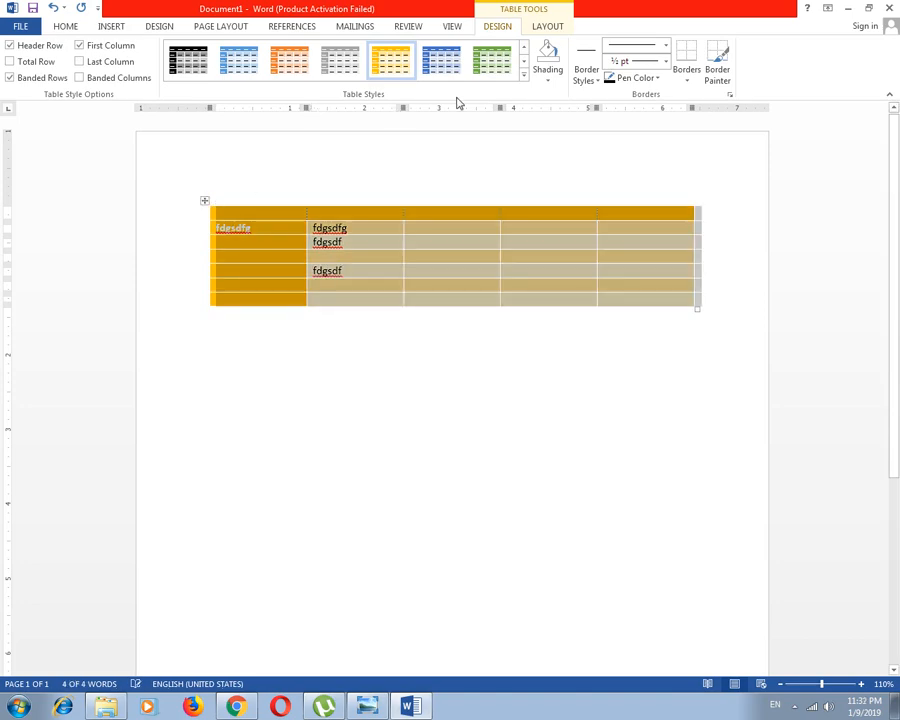
pyautogui.click(523, 75)
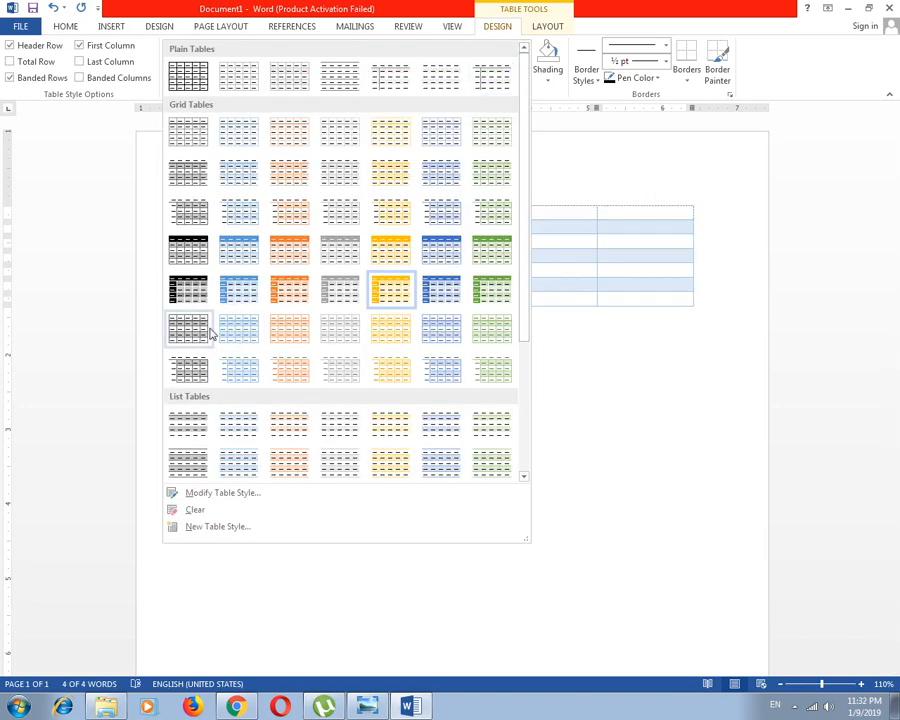
pyautogui.click(238, 260)
pyautogui.click(440, 349)
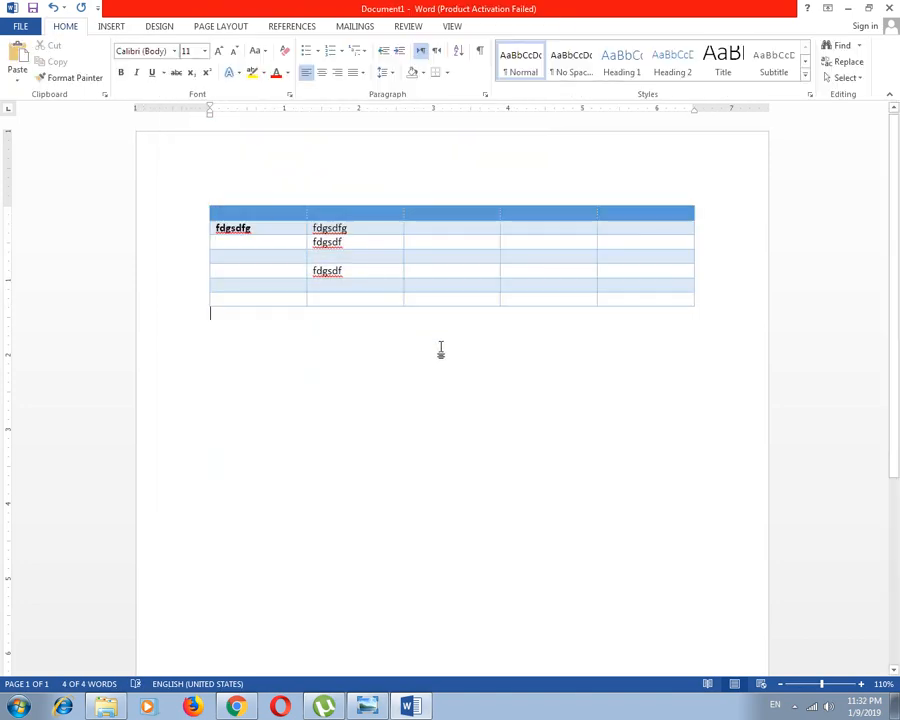
pyautogui.click(204, 201)
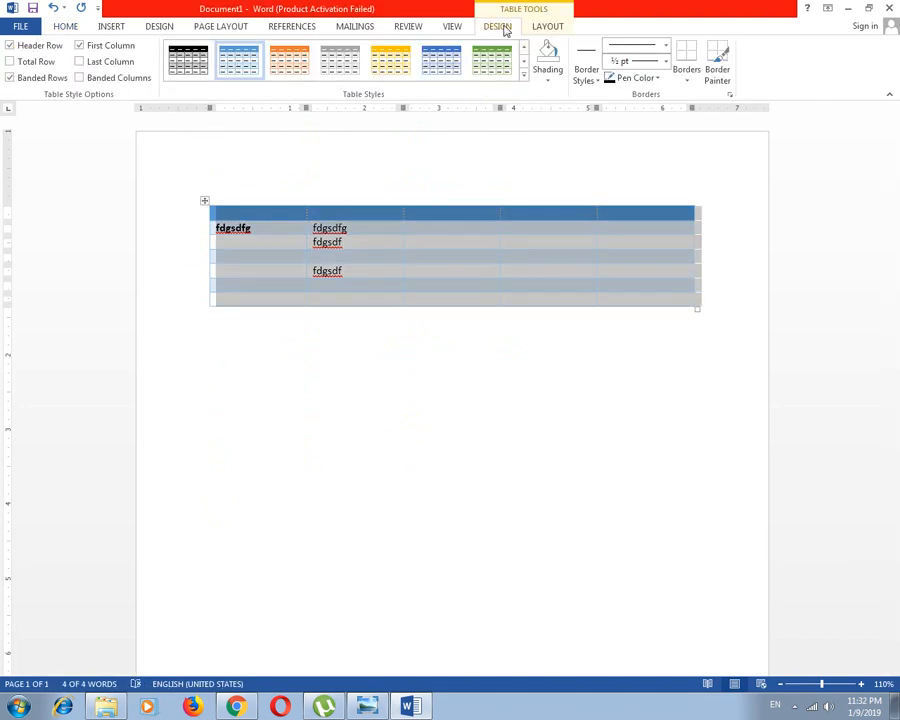
pyautogui.click(548, 82)
pyautogui.click(352, 262)
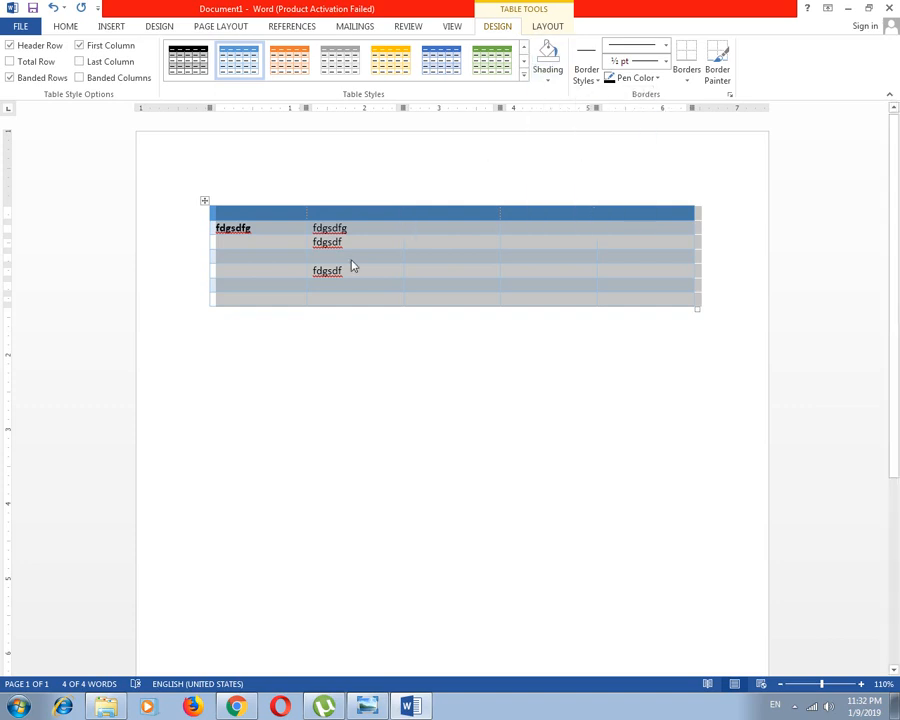
pyautogui.click(271, 251)
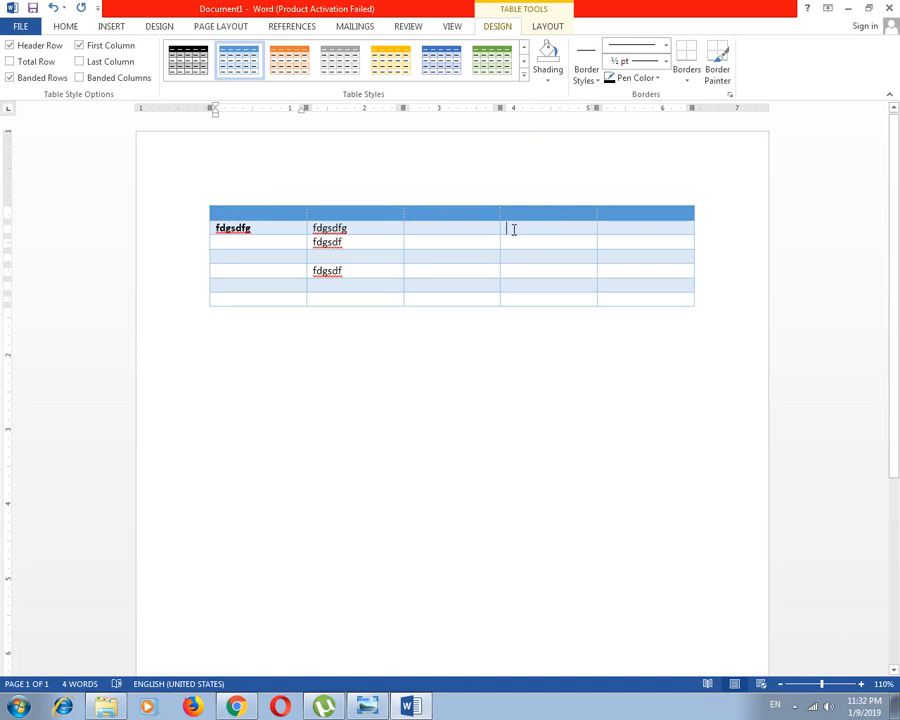
# - Shade the second row's fourth cell light green and the fifth row's third cell blue
pyautogui.click(513, 229)
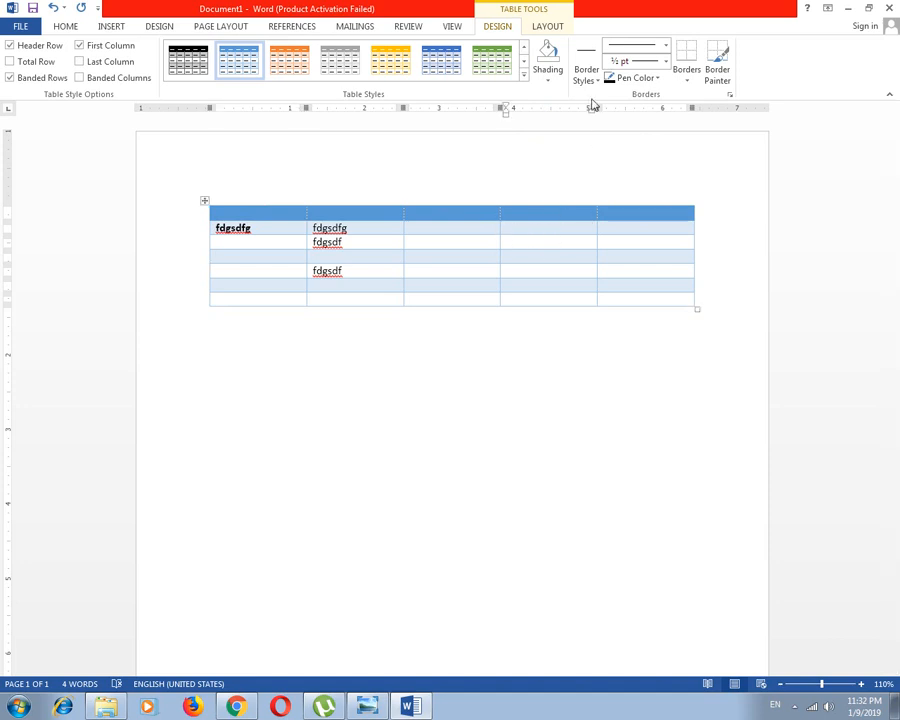
pyautogui.click(552, 82)
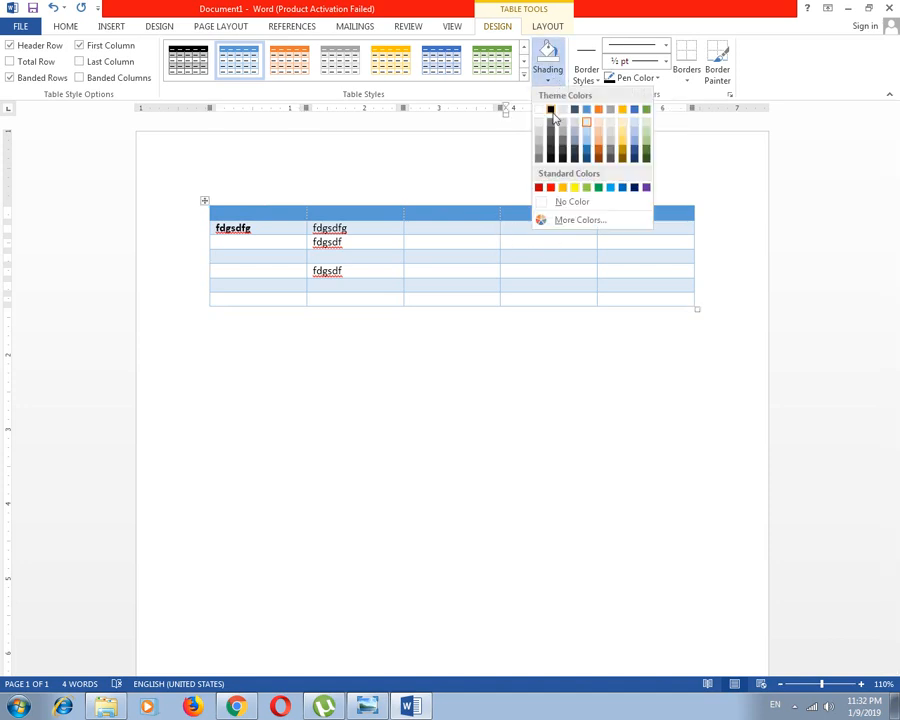
pyautogui.click(586, 187)
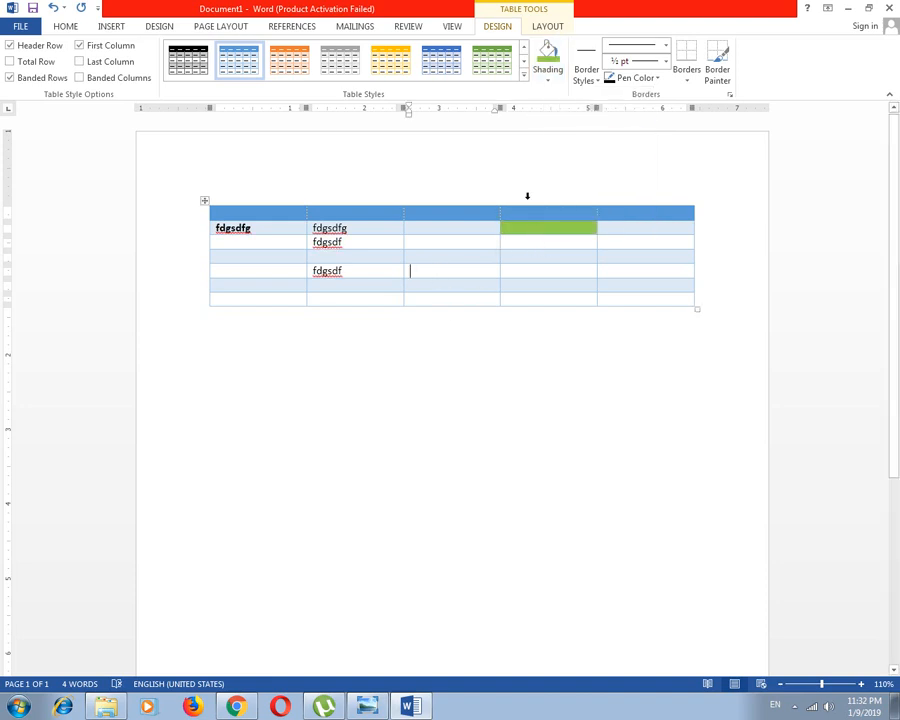
pyautogui.click(550, 84)
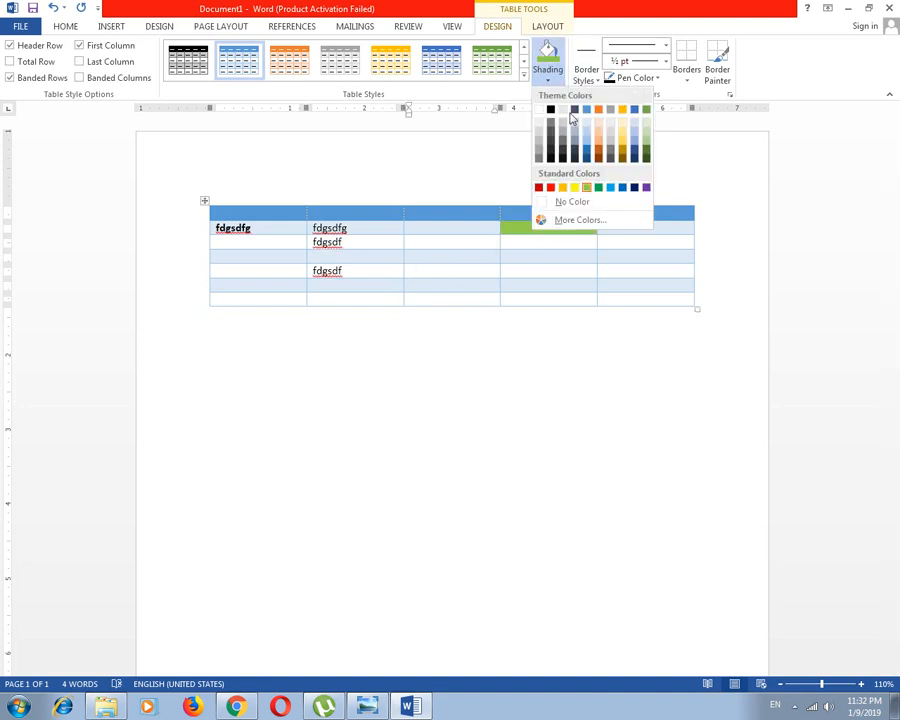
pyautogui.click(622, 188)
# - Shade the fourth cell of the table's last row purple
pyautogui.click(518, 273)
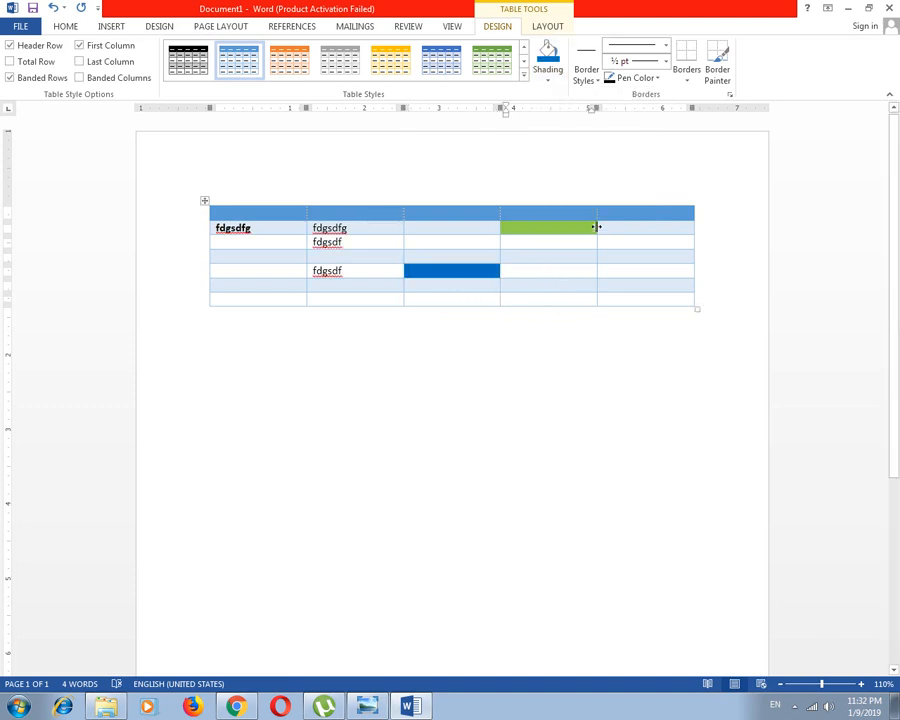
pyautogui.click(548, 72)
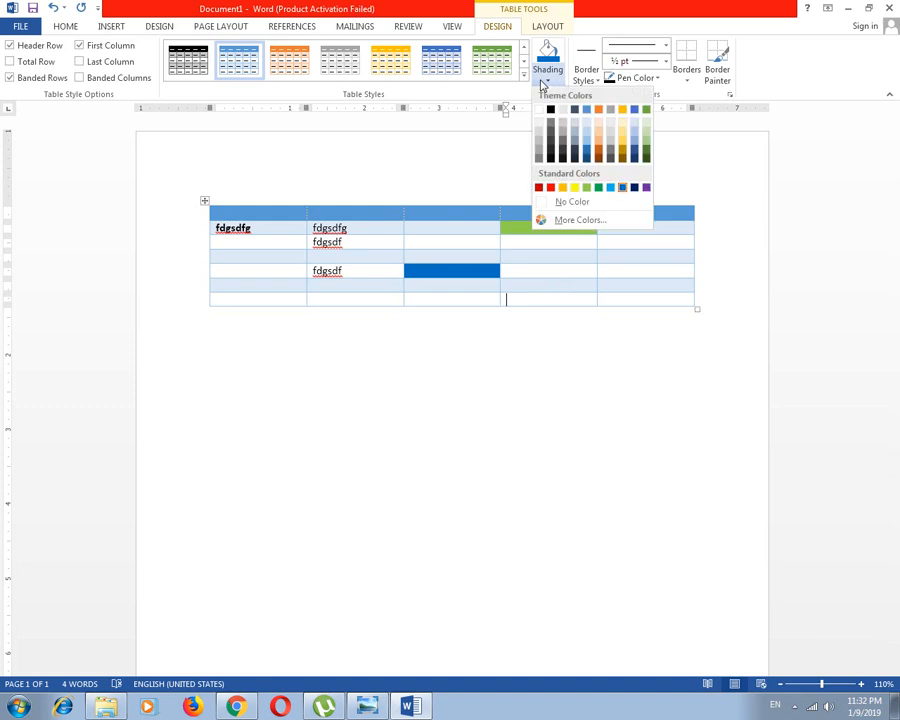
pyautogui.click(646, 188)
pyautogui.click(493, 342)
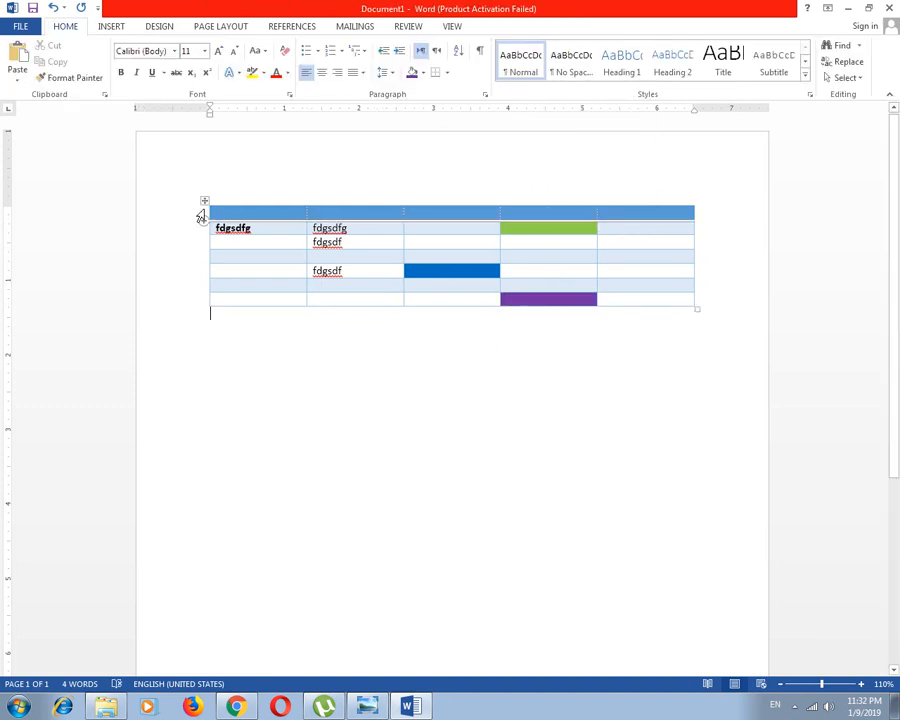
# - Draw a new table outline about 6.45" wide and 2.96" high below the existing table using Draw Table
pyautogui.click(112, 29)
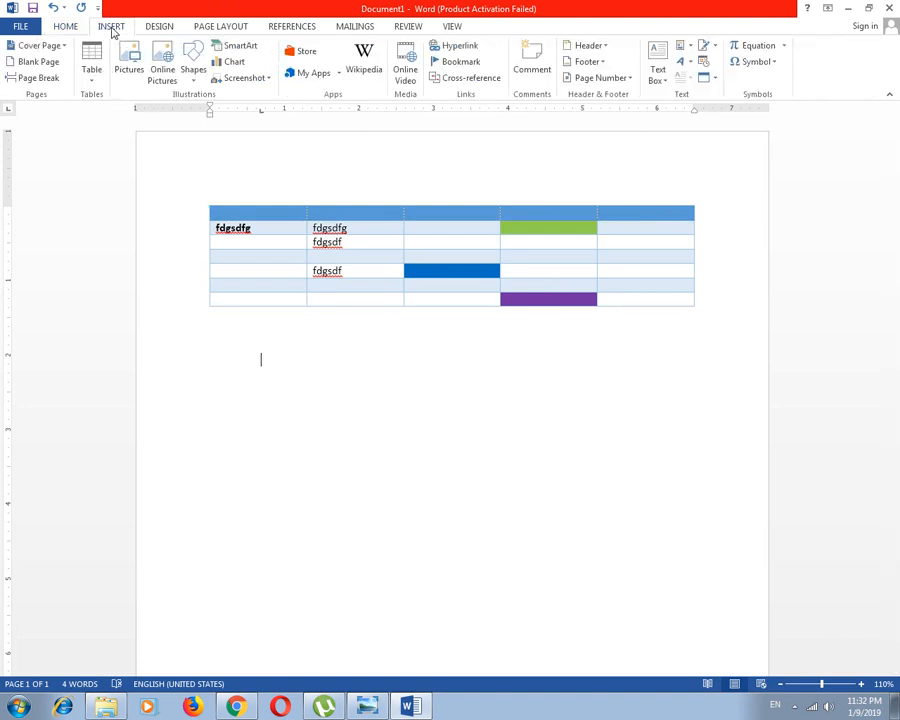
pyautogui.click(91, 80)
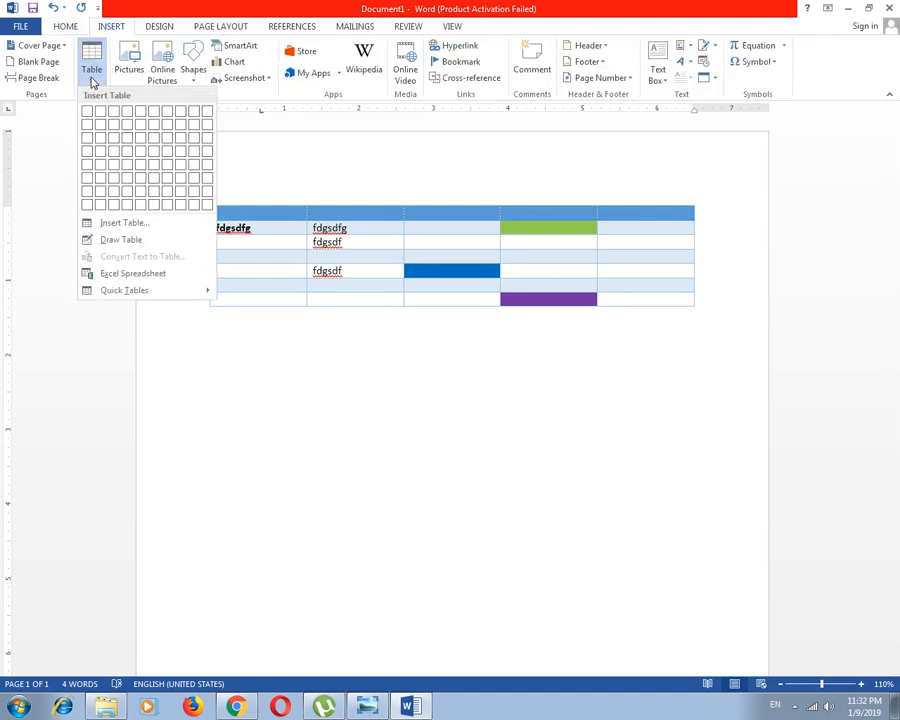
pyautogui.click(117, 240)
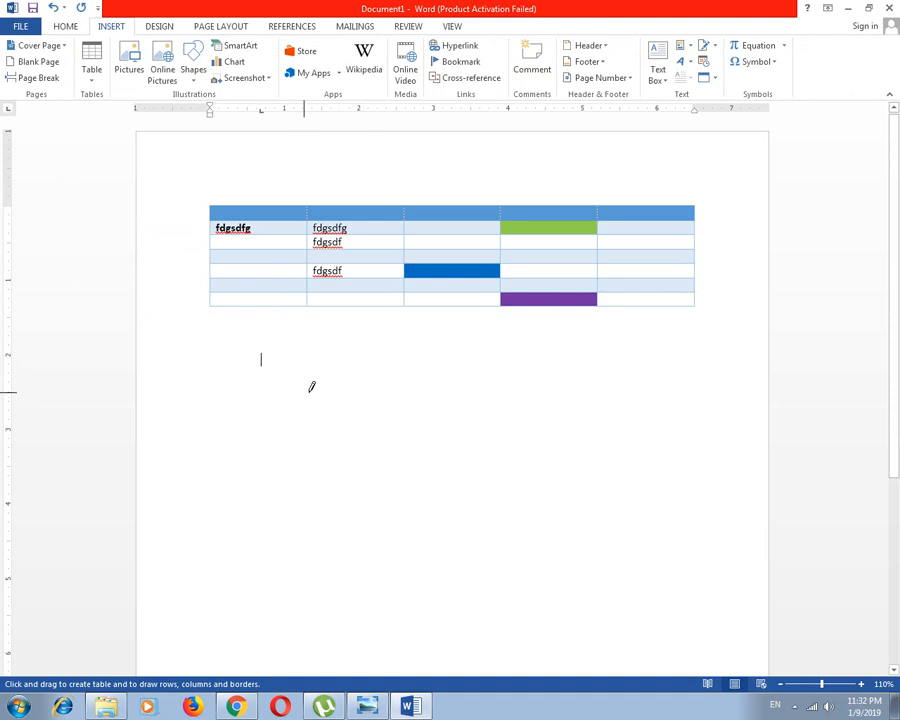
pyautogui.moveTo(215, 337)
pyautogui.mouseDown()
pyautogui.moveTo(587, 617)
pyautogui.moveTo(697, 573)
pyautogui.moveTo(695, 551)
pyautogui.mouseUp()
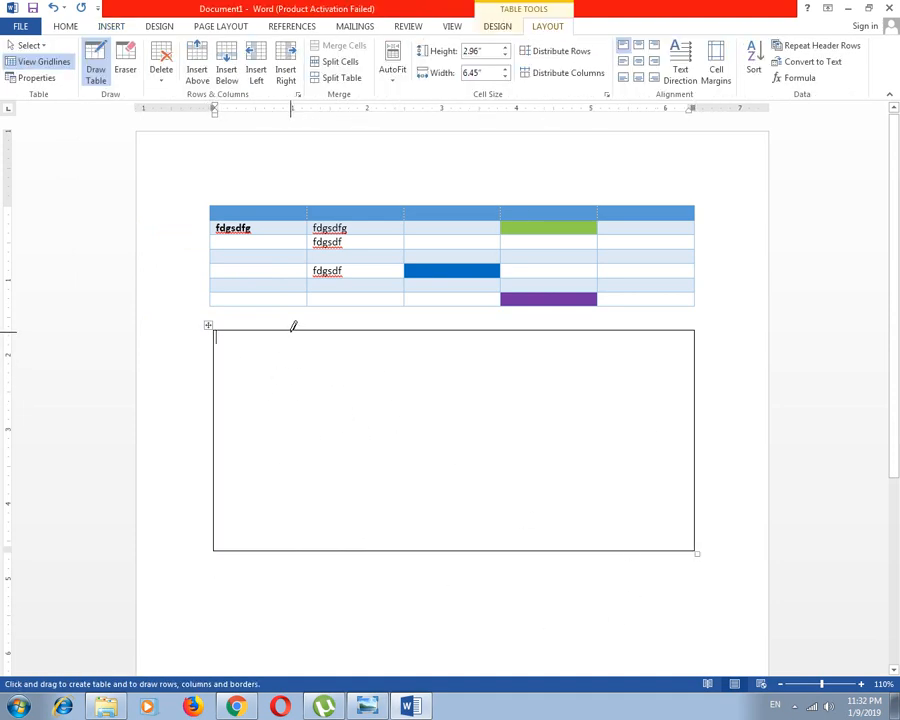
# - Draw four full-height vertical lines inside the new table to divide it into five columns
pyautogui.moveTo(293, 325); pyautogui.dragTo(295, 481)
pyautogui.moveTo(294, 527); pyautogui.dragTo(294, 532)
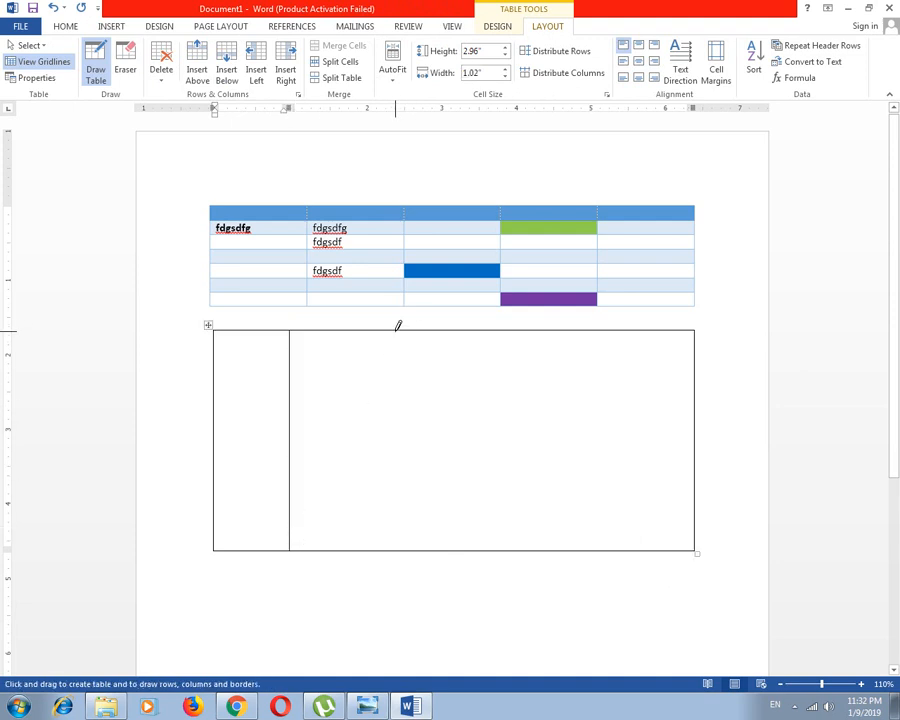
pyautogui.moveTo(398, 326); pyautogui.dragTo(400, 520)
pyautogui.moveTo(507, 327); pyautogui.dragTo(518, 530)
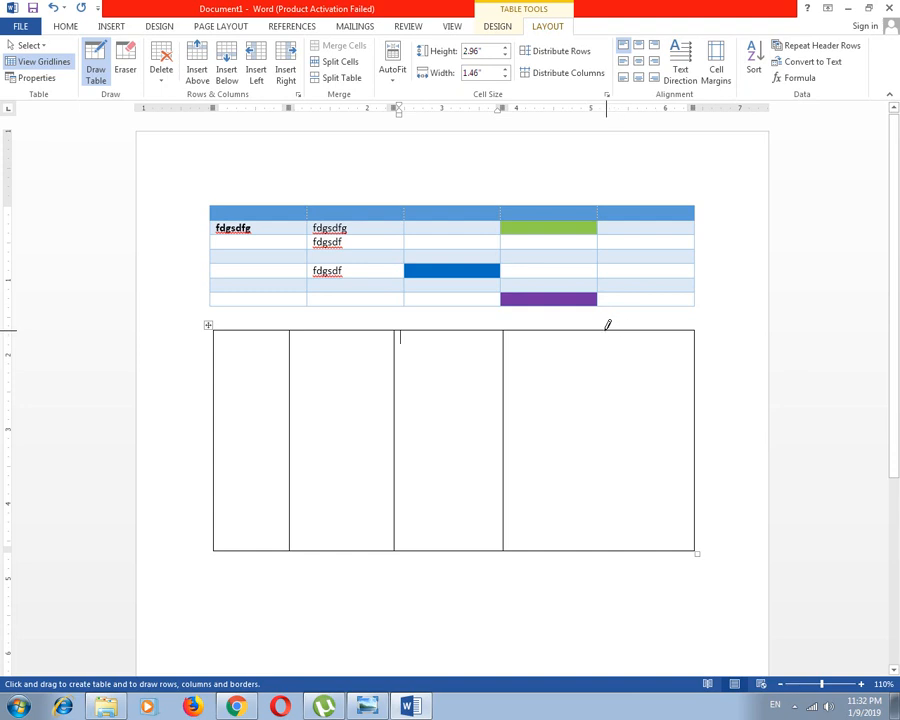
pyautogui.moveTo(607, 325); pyautogui.dragTo(617, 545)
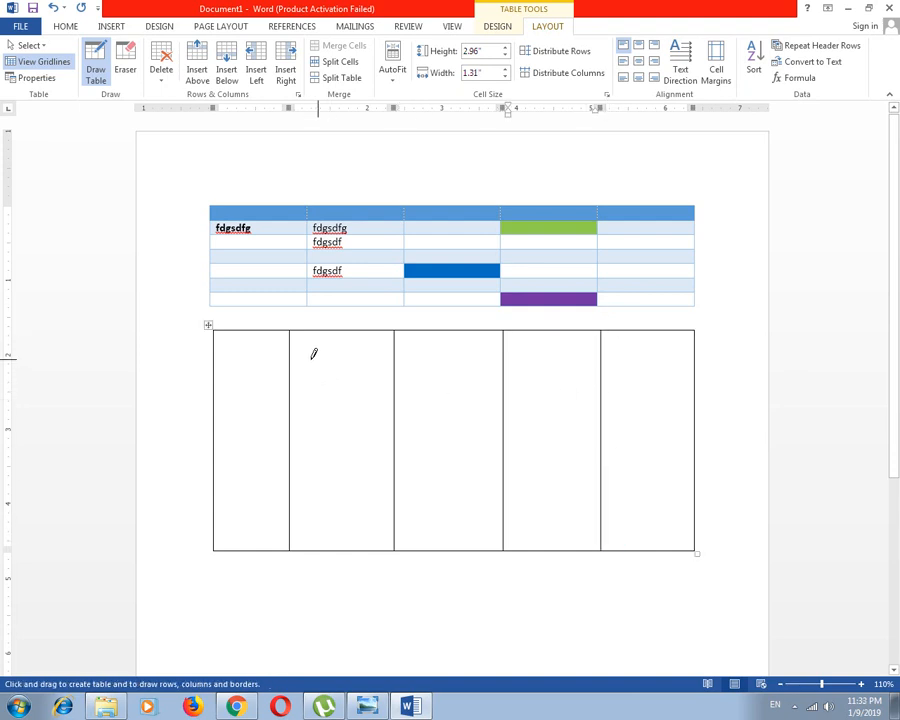
# - Draw a horizontal line across the second column near its upper end and a full-width horizontal line through the table's middle
pyautogui.moveTo(292, 356); pyautogui.dragTo(392, 355)
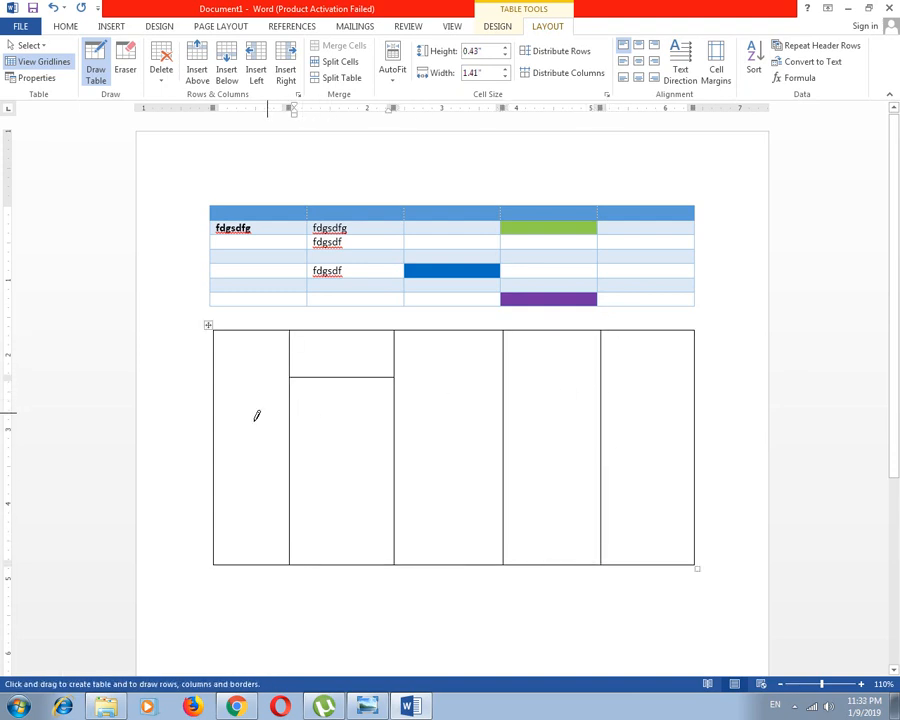
pyautogui.moveTo(217, 432); pyautogui.dragTo(632, 433)
# - Split the third column and the lower fourth-column cell with vertical lines, and the last column's upper cell with a horizontal line
pyautogui.moveTo(451, 326); pyautogui.dragTo(447, 428)
pyautogui.hotkey('ctrl', 'z')
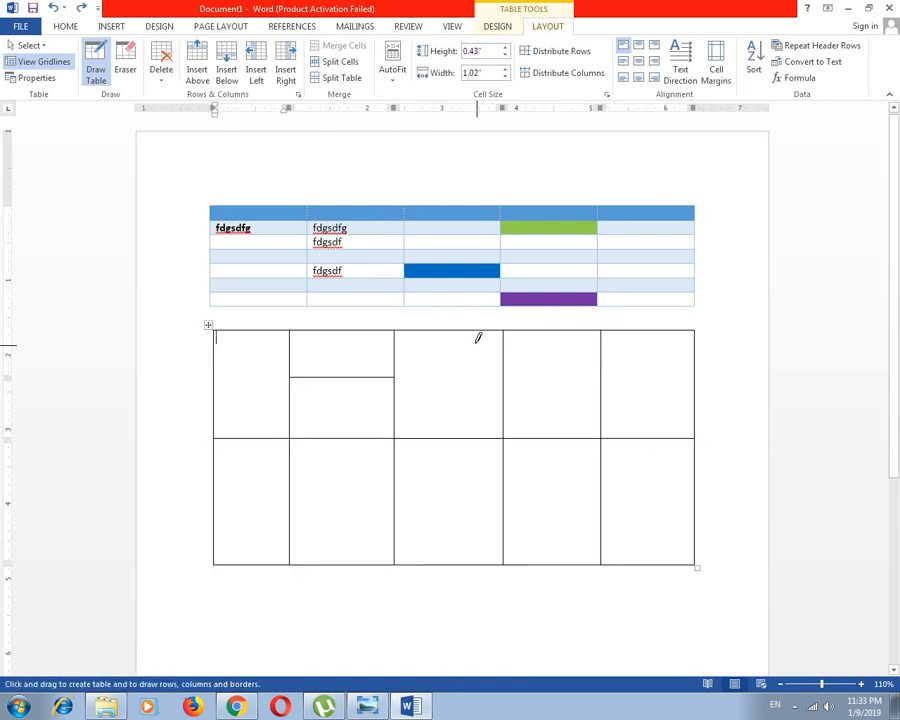
pyautogui.moveTo(455, 326); pyautogui.dragTo(458, 436)
pyautogui.moveTo(556, 438); pyautogui.dragTo(558, 560)
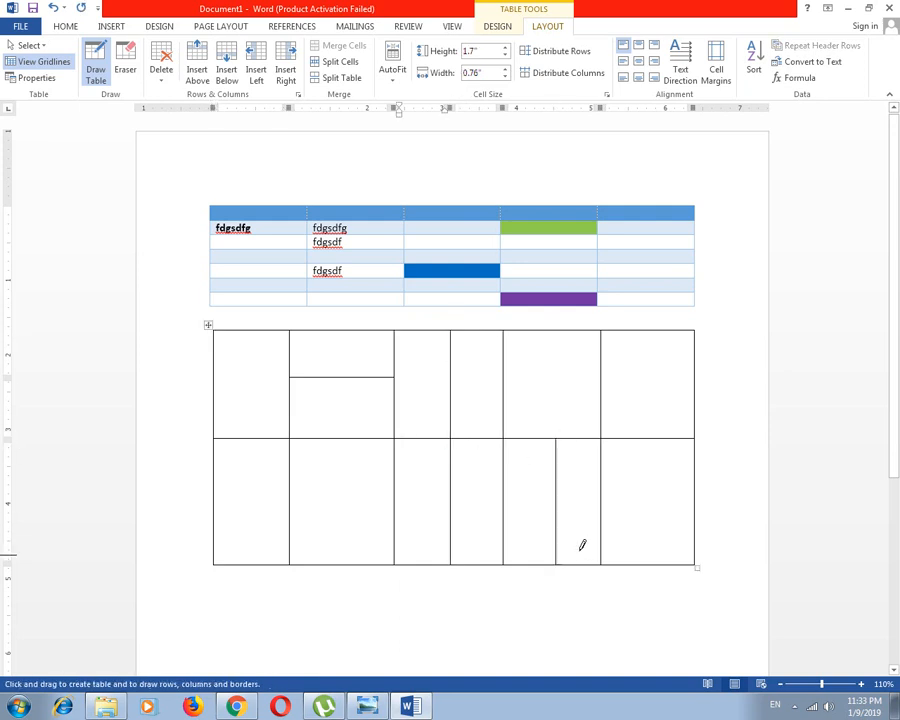
pyautogui.moveTo(606, 383); pyautogui.dragTo(707, 376)
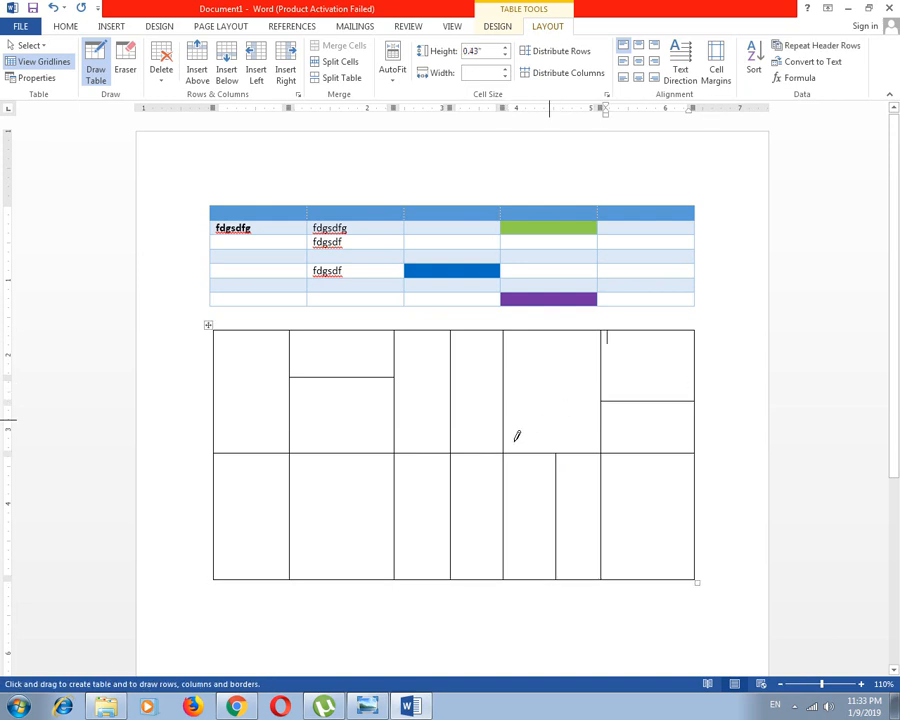
pyautogui.press('Escape')
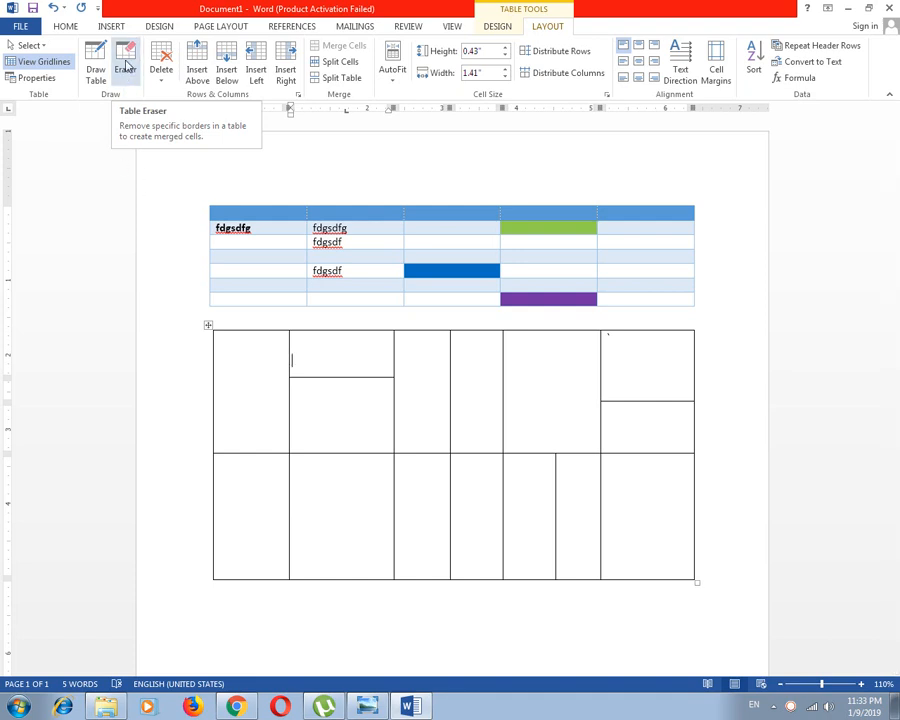
# - Erase the horizontal line dividing the upper cell of the drawn table's second column using the Table Eraser
pyautogui.click(125, 77)
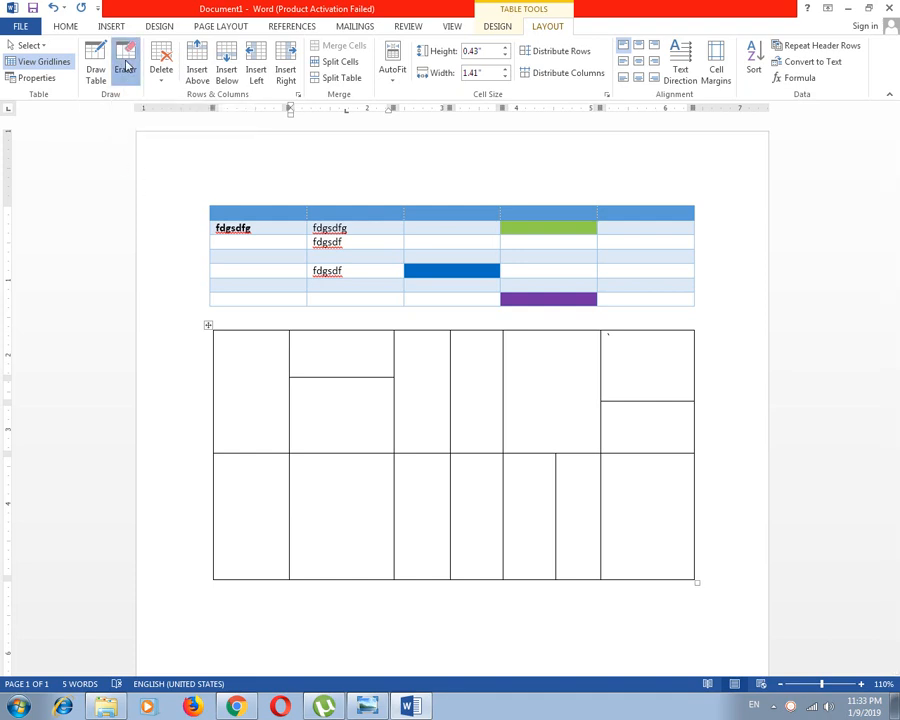
pyautogui.click(334, 375)
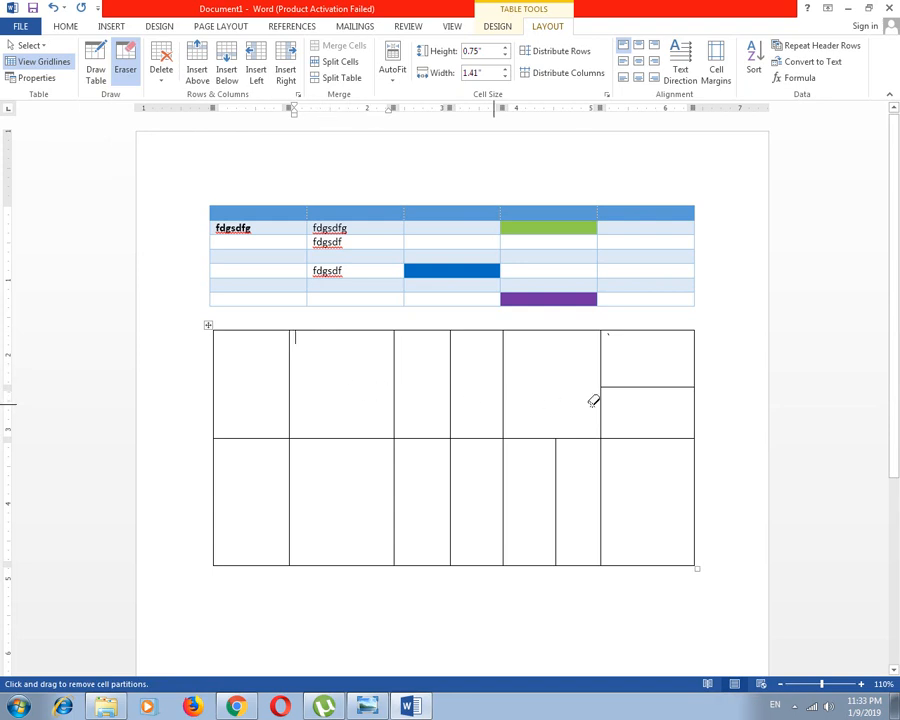
# - Erase all horizontal lines inside the drawn table and the short vertical divider in the lower fifth column
pyautogui.click(633, 385)
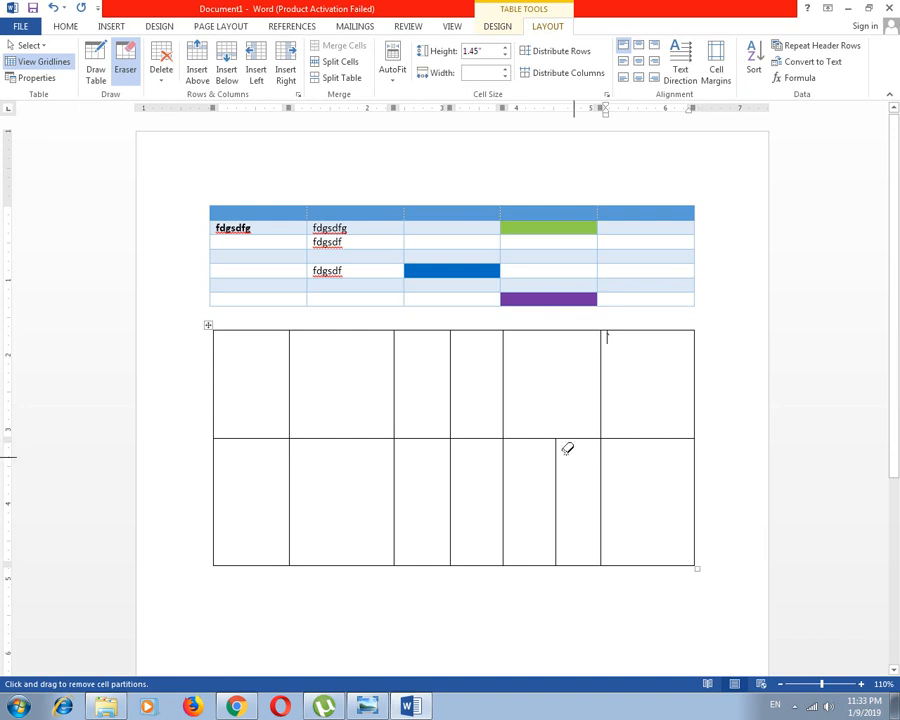
pyautogui.moveTo(691, 433); pyautogui.dragTo(257, 432)
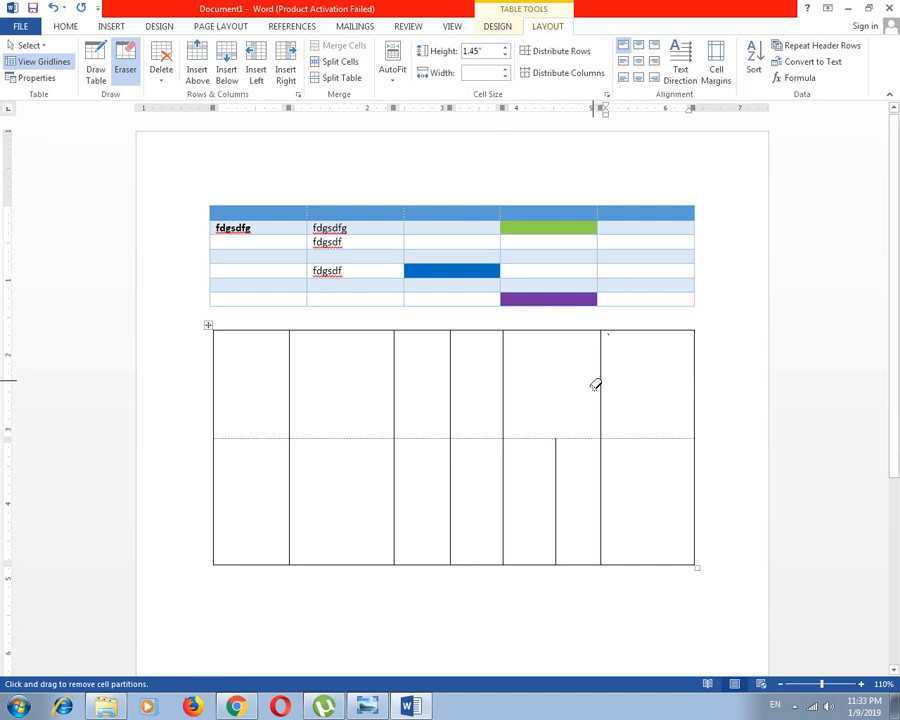
pyautogui.moveTo(557, 446)
pyautogui.mouseDown()
pyautogui.moveTo(558, 458)
pyautogui.moveTo(566, 432)
pyautogui.mouseUp()
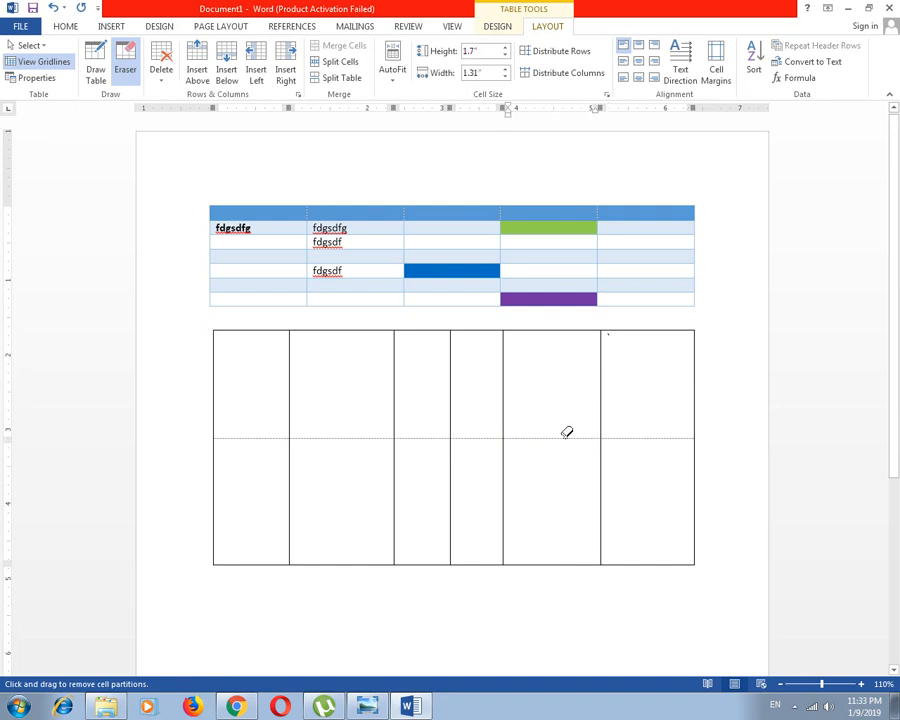
pyautogui.click(570, 432)
pyautogui.click(612, 431)
pyautogui.click(470, 431)
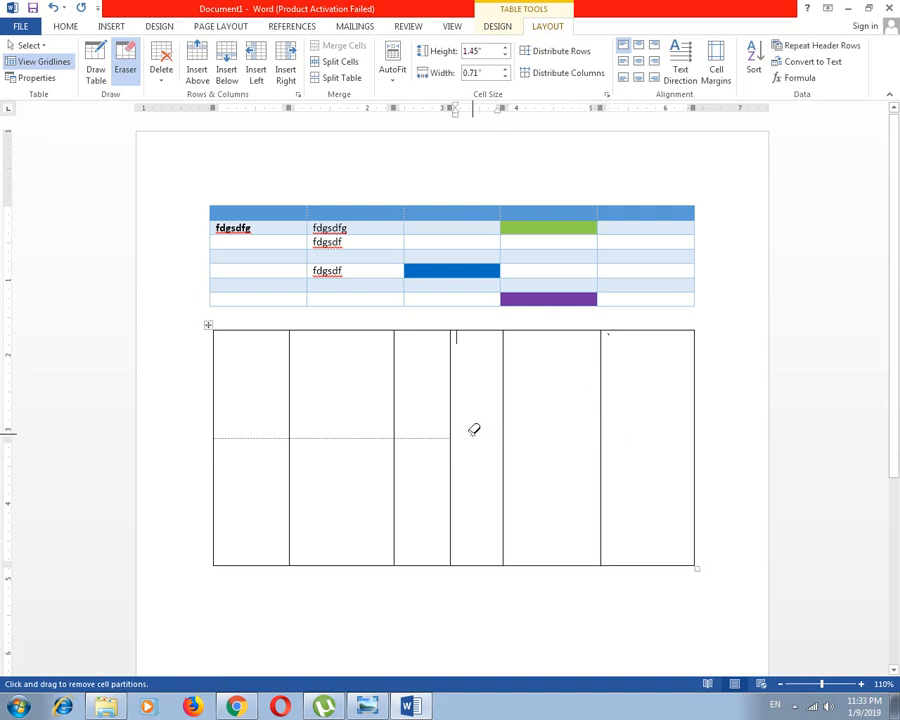
pyautogui.click(418, 432)
pyautogui.click(340, 432)
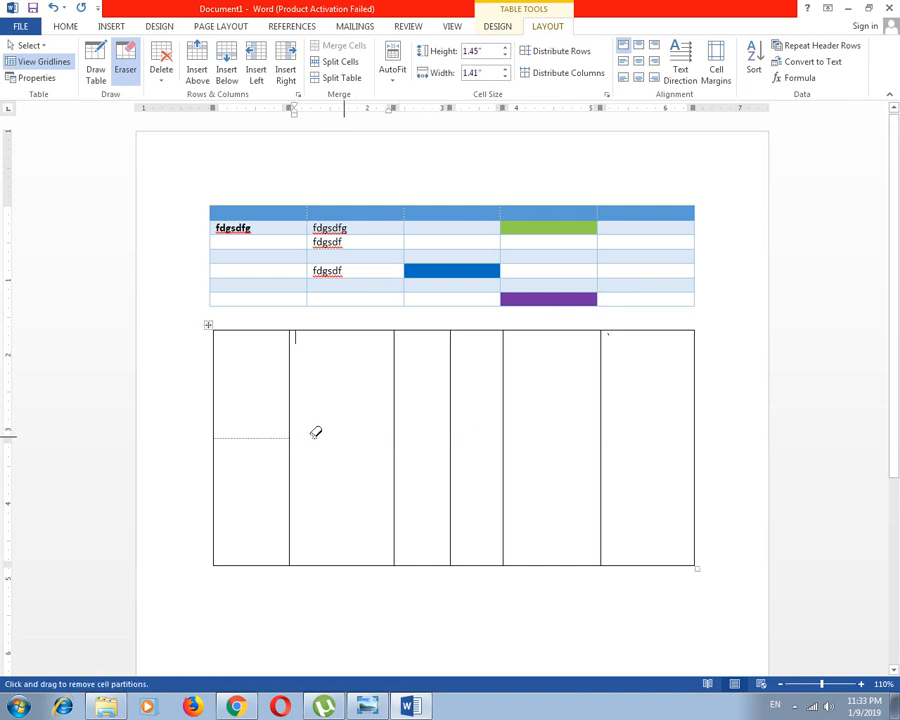
pyautogui.click(259, 432)
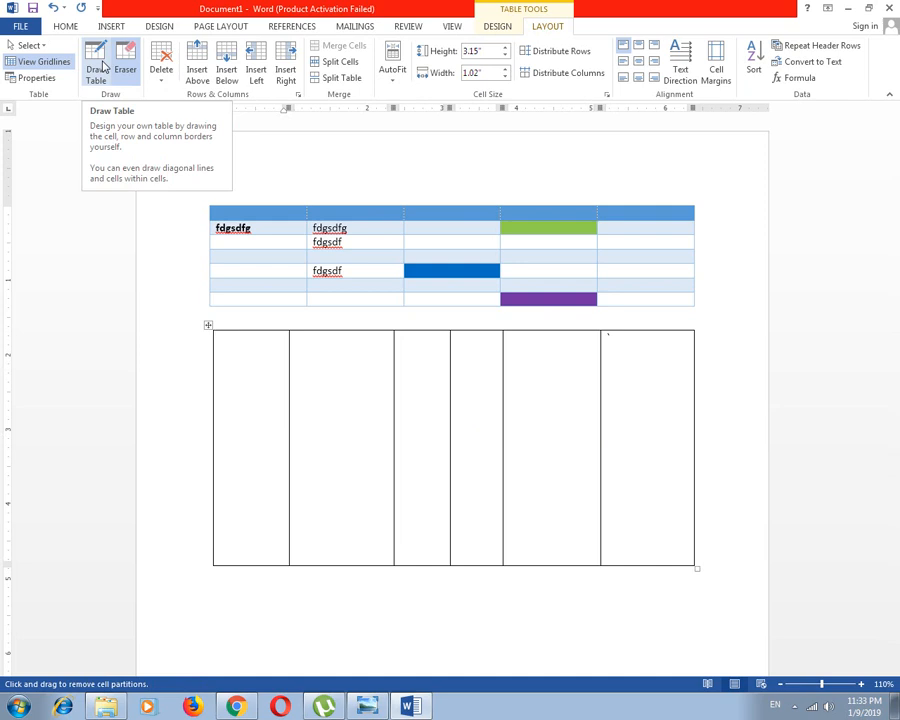
# - Draw three full-width horizontal lines to form four rows, and split the second column's third-row cell with a vertical line
pyautogui.click(103, 66)
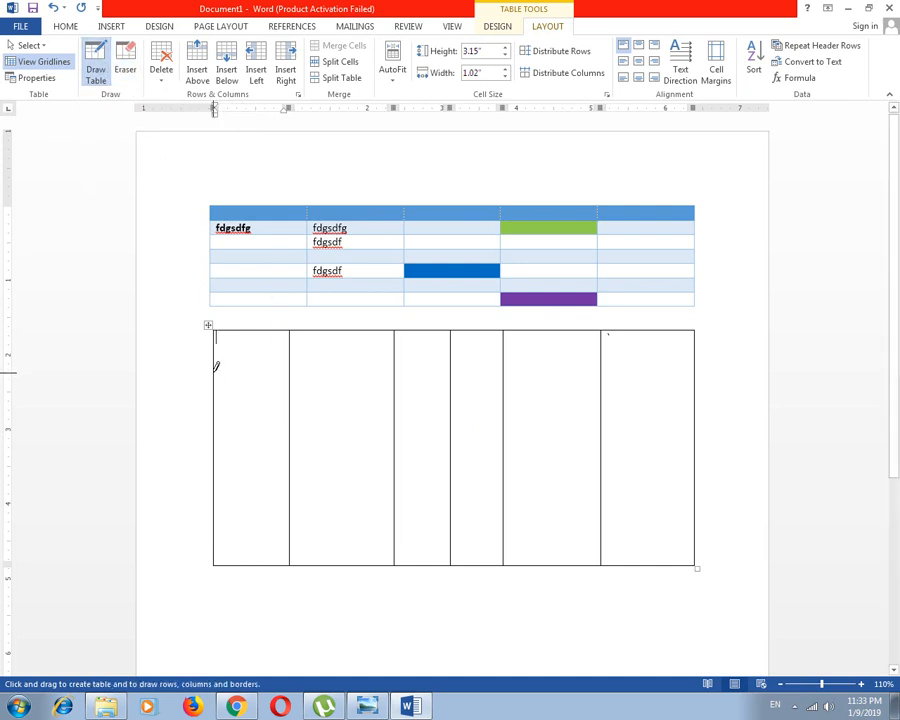
pyautogui.moveTo(216, 367); pyautogui.dragTo(688, 370)
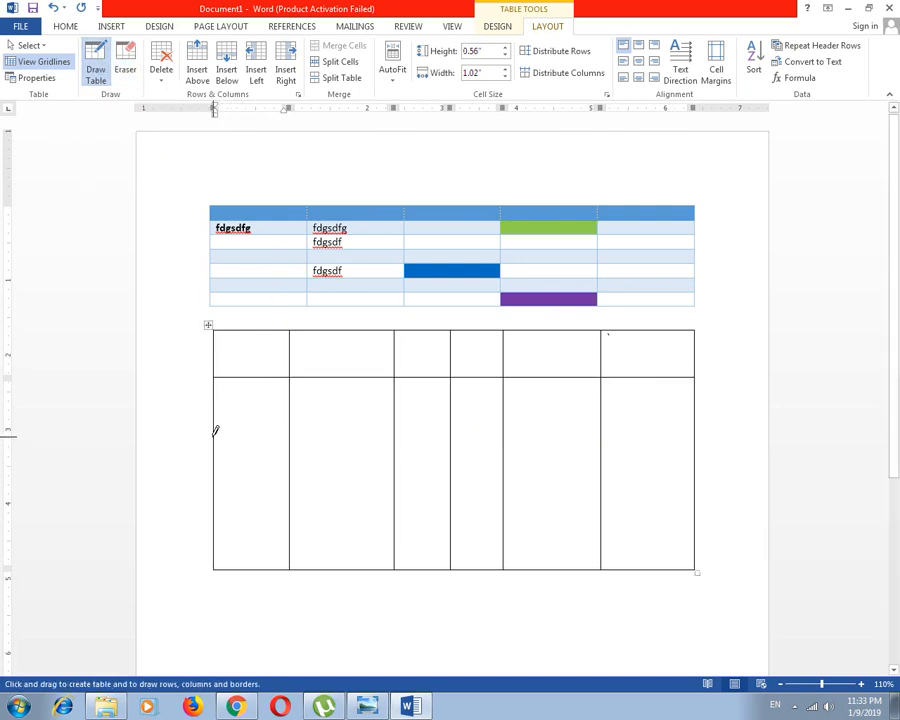
pyautogui.moveTo(215, 430); pyautogui.dragTo(688, 430)
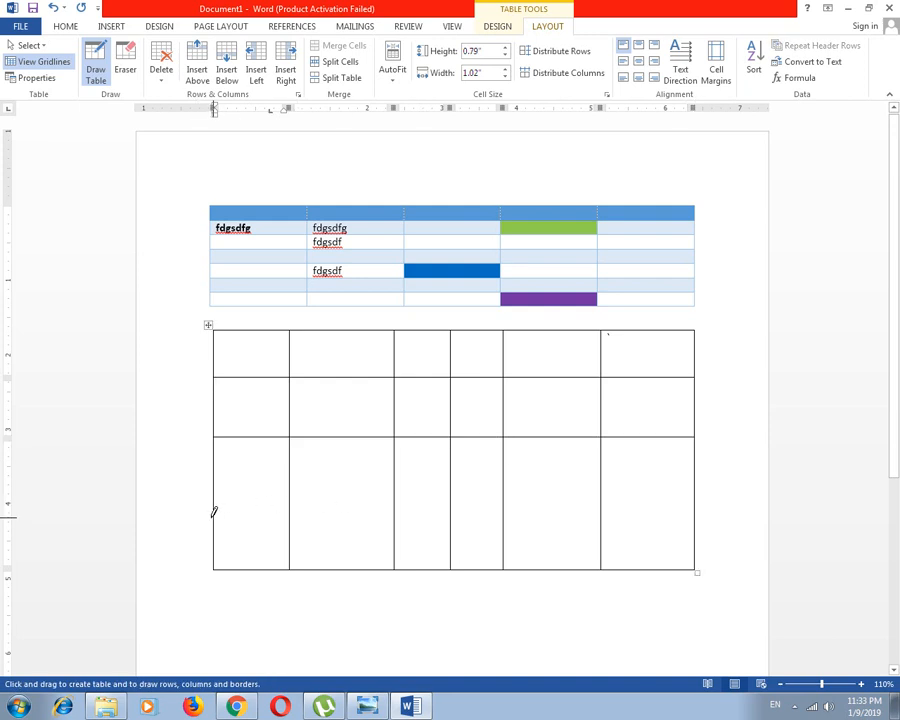
pyautogui.moveTo(214, 512); pyautogui.dragTo(700, 505)
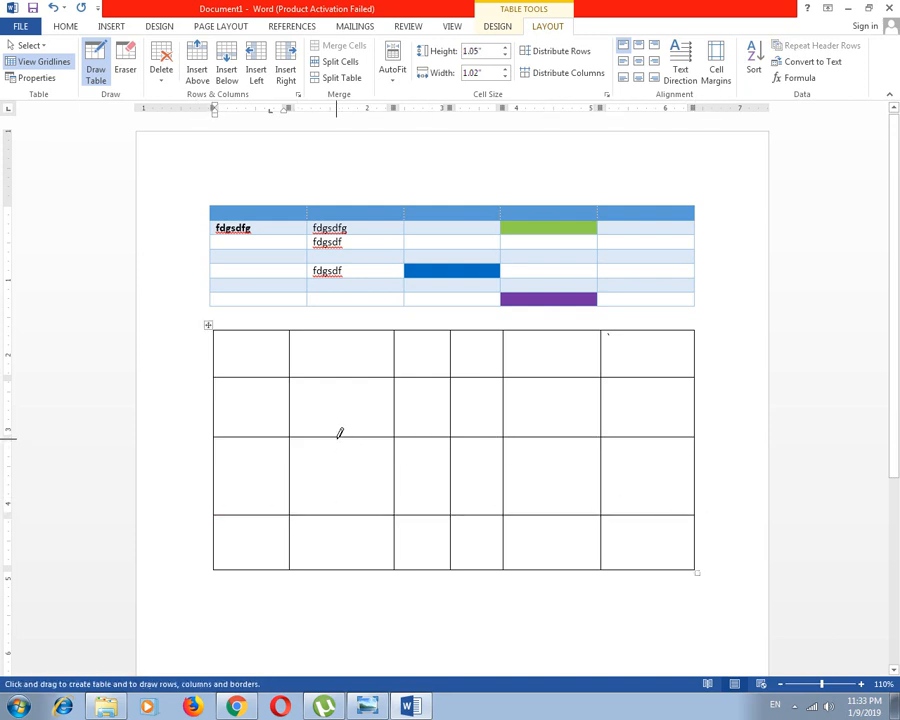
pyautogui.moveTo(339, 432); pyautogui.dragTo(341, 510)
pyautogui.press('Escape')
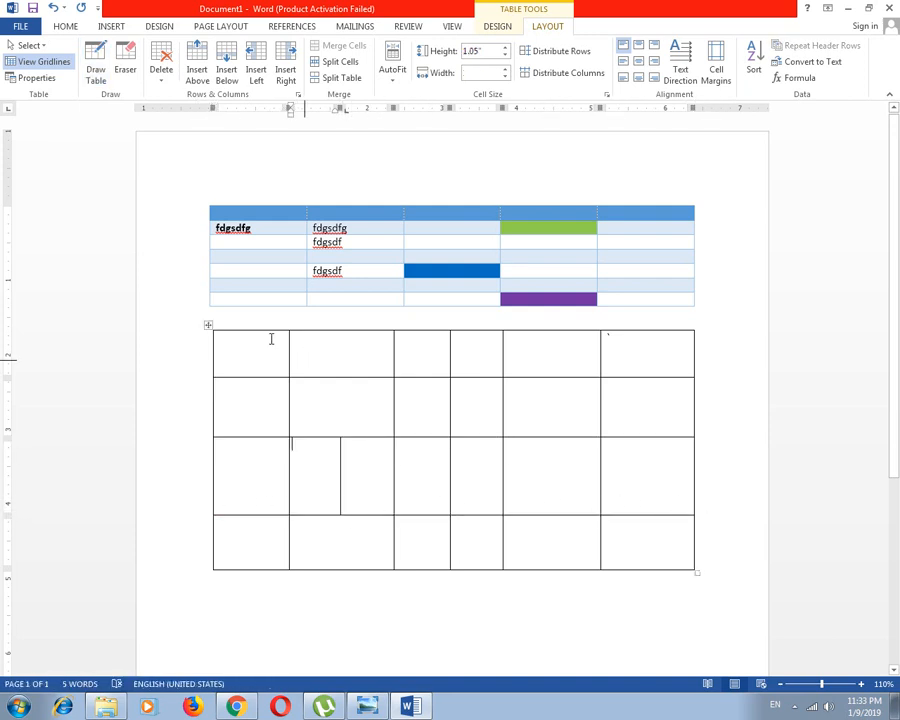
# - Try a gold grid table style on the whole drawn table, and undo it
pyautogui.click(209, 325)
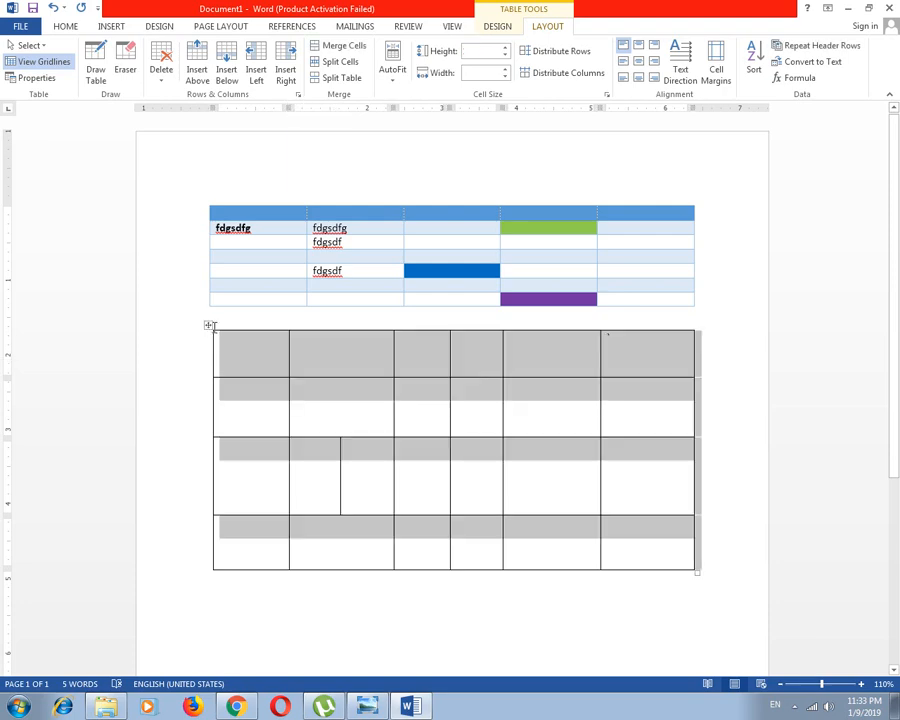
pyautogui.click(499, 27)
pyautogui.click(523, 75)
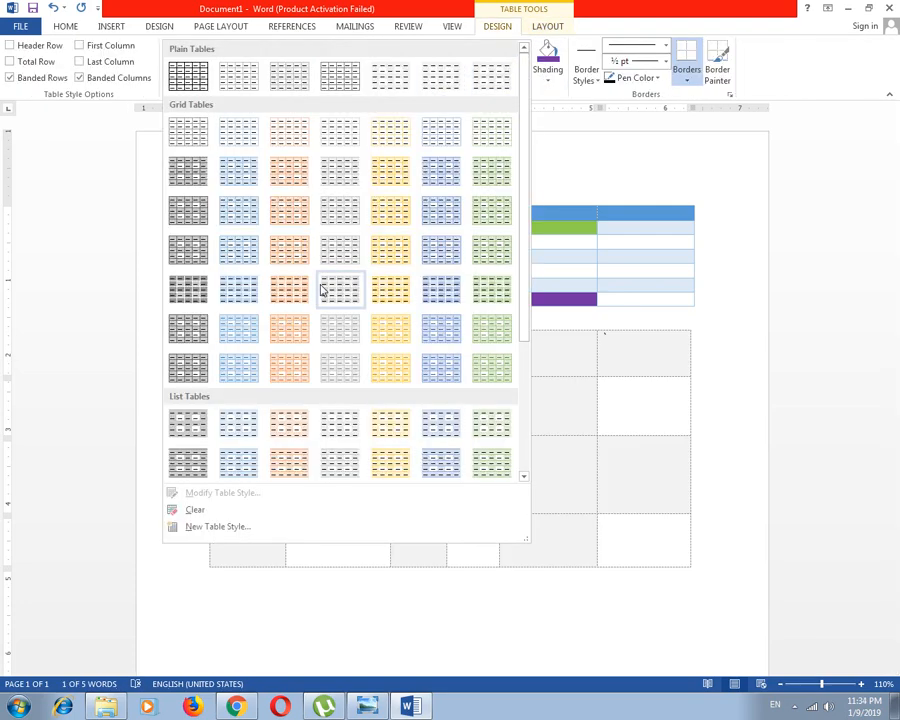
pyautogui.click(368, 255)
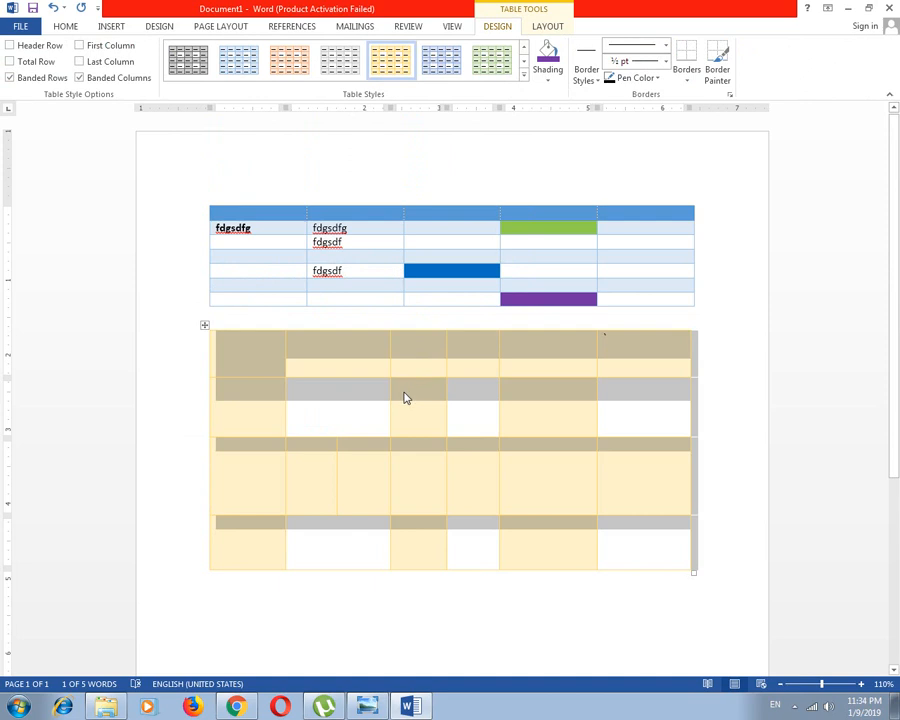
pyautogui.hotkey('ctrl', 'z')
pyautogui.click(400, 357)
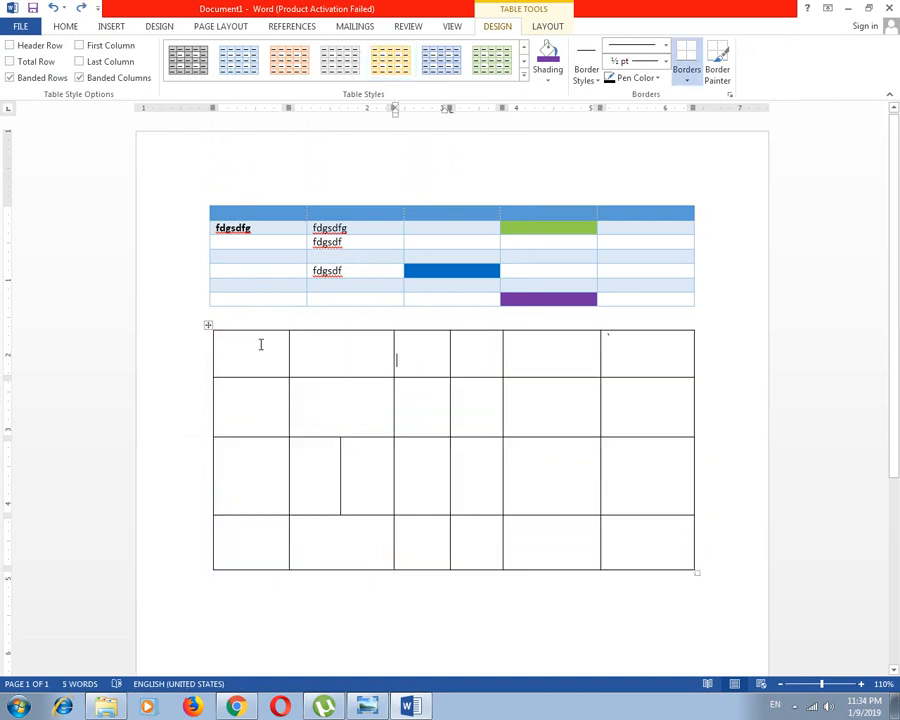
pyautogui.click(208, 324)
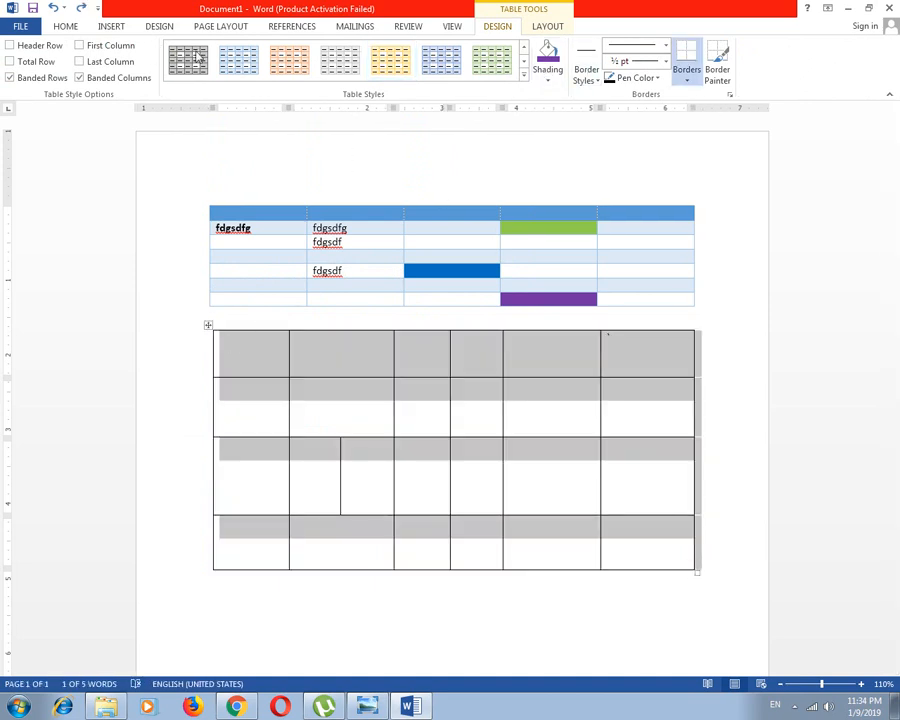
pyautogui.click(366, 386)
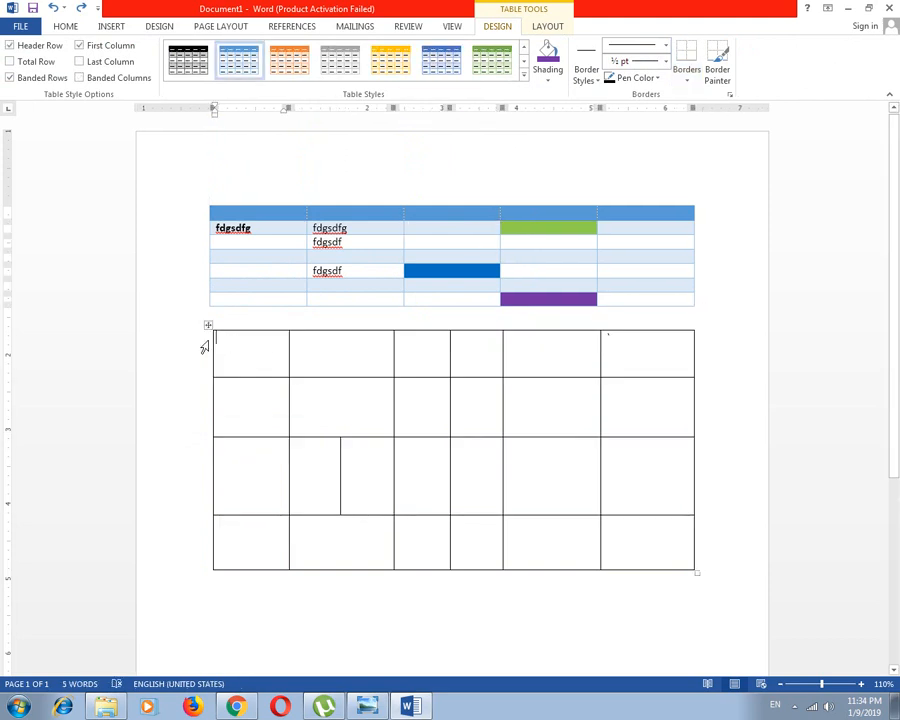
# - Paint a blue double ½ pt border along the drawn table's top edge and under the first row across the first four columns
pyautogui.click(207, 325)
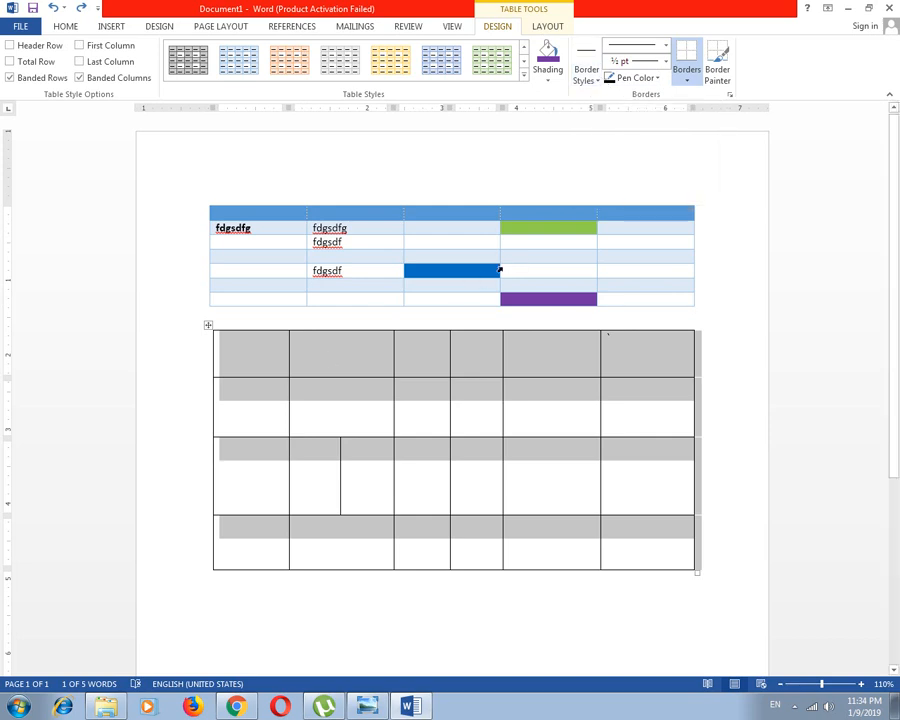
pyautogui.click(548, 79)
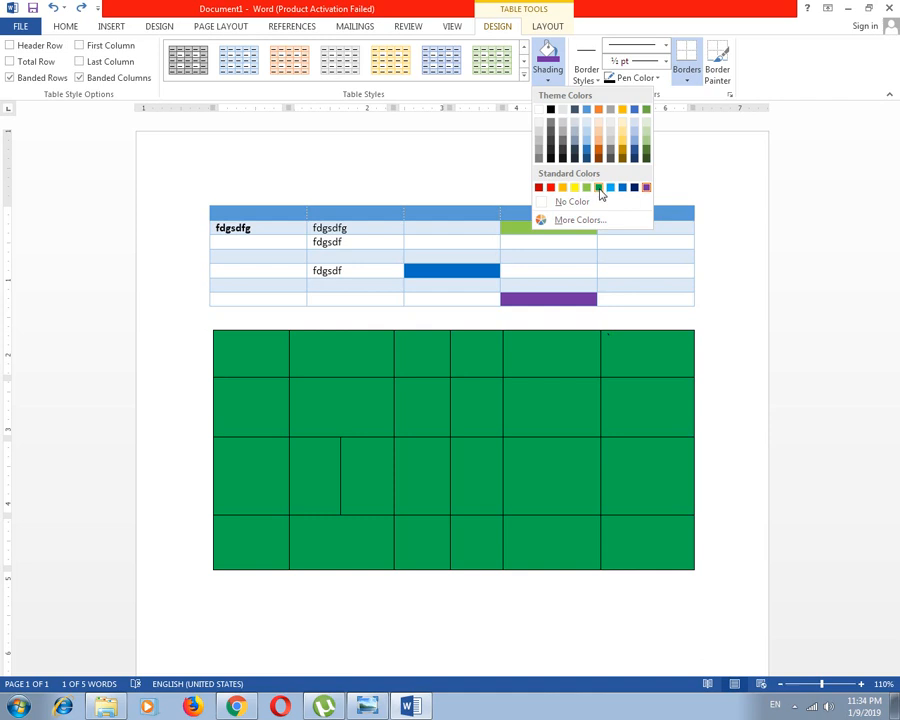
pyautogui.click(593, 72)
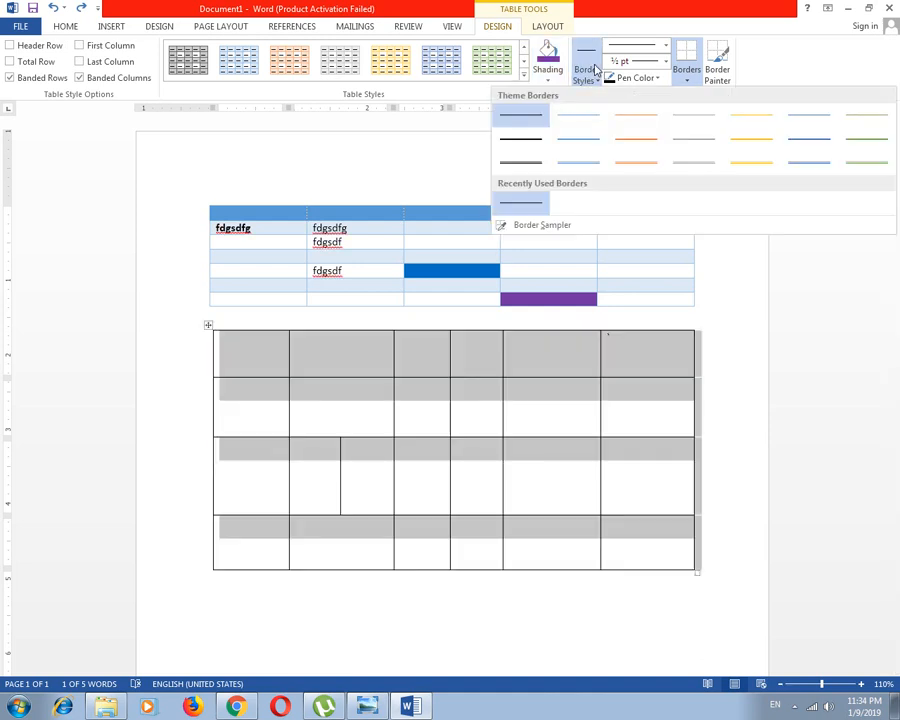
pyautogui.click(578, 140)
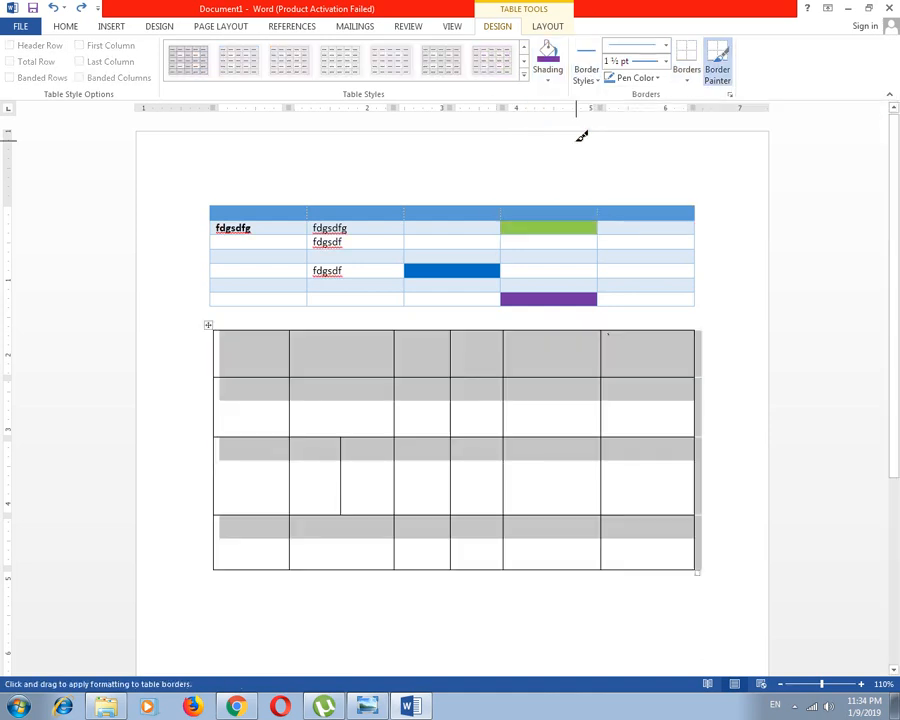
pyautogui.click(598, 82)
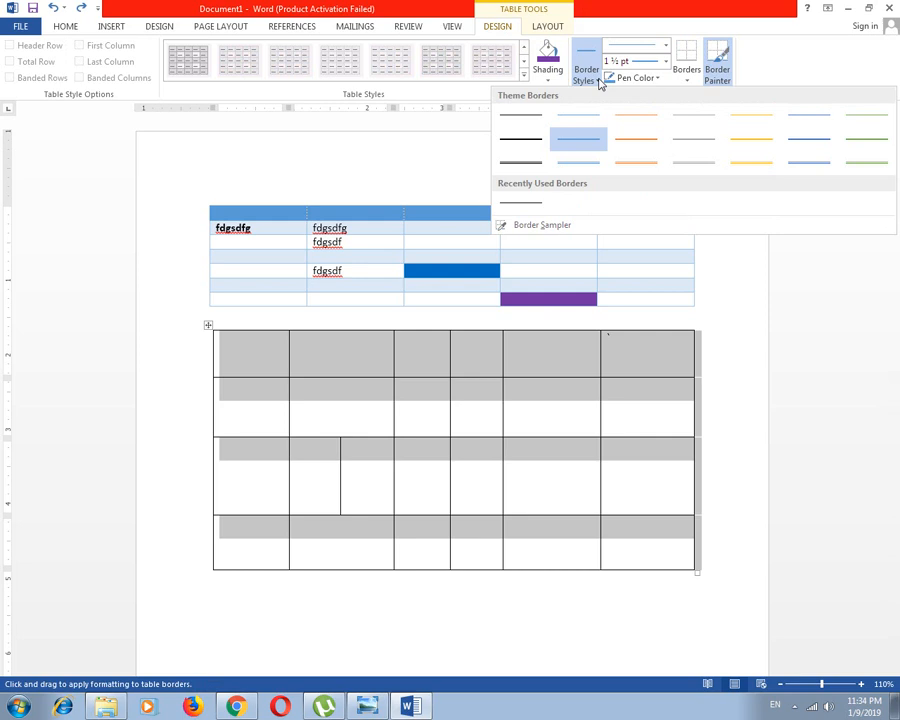
pyautogui.click(578, 161)
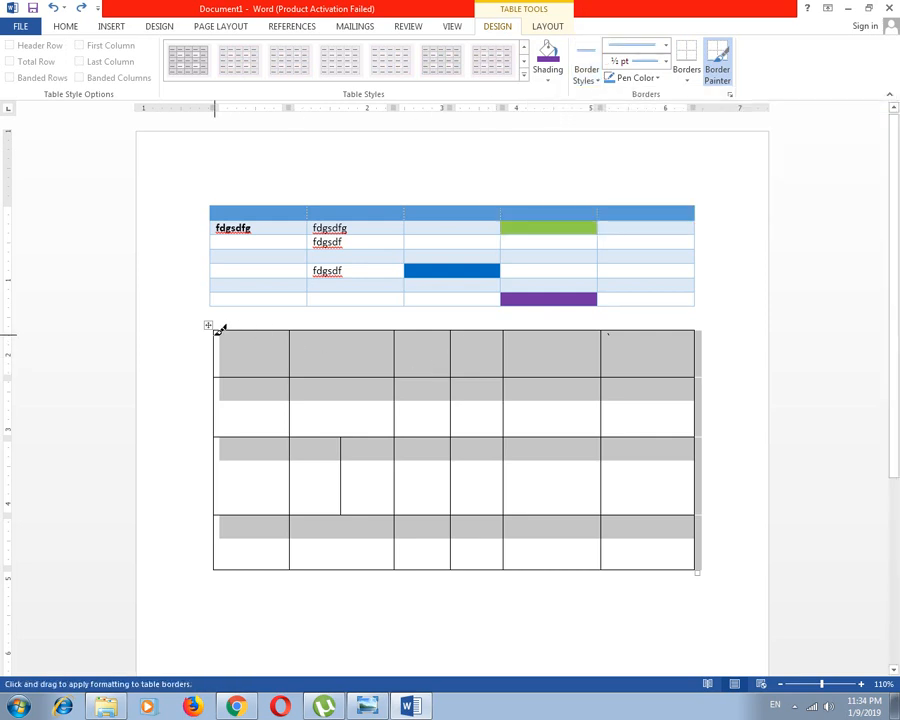
pyautogui.moveTo(218, 326); pyautogui.dragTo(692, 327)
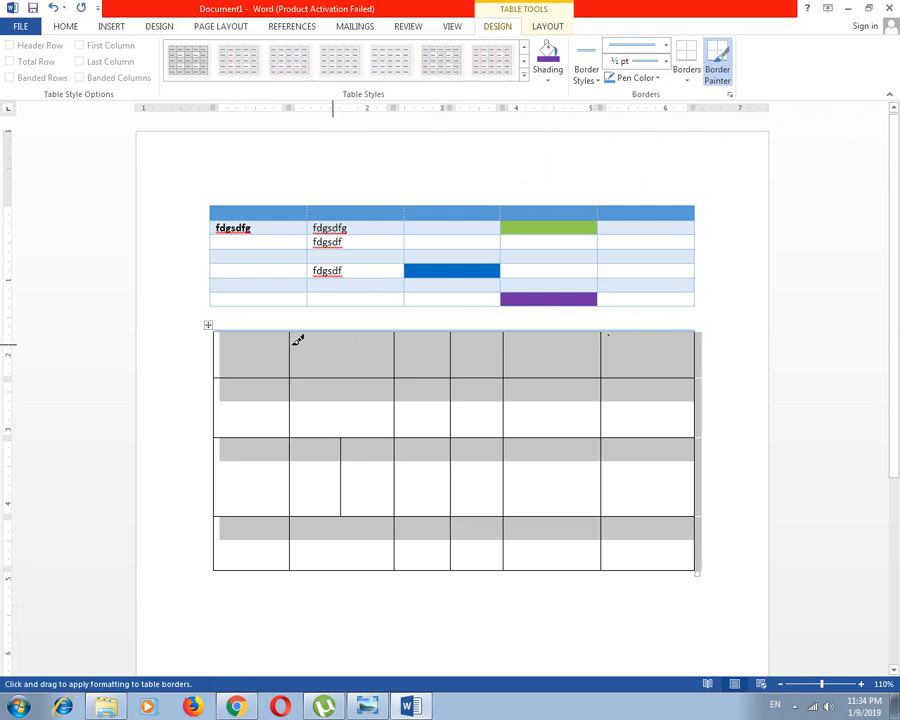
pyautogui.moveTo(221, 330); pyautogui.dragTo(223, 560)
pyautogui.moveTo(255, 373); pyautogui.dragTo(462, 372)
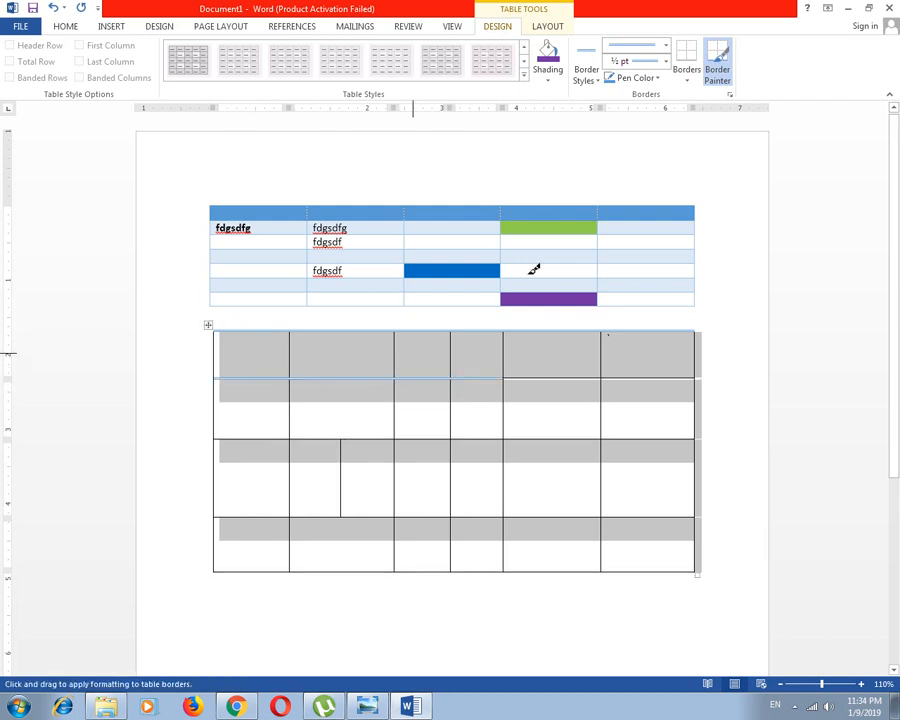
# - Set the border pen to a thick blue shaded line style with a 2 ¼ pt weight
pyautogui.click(665, 47)
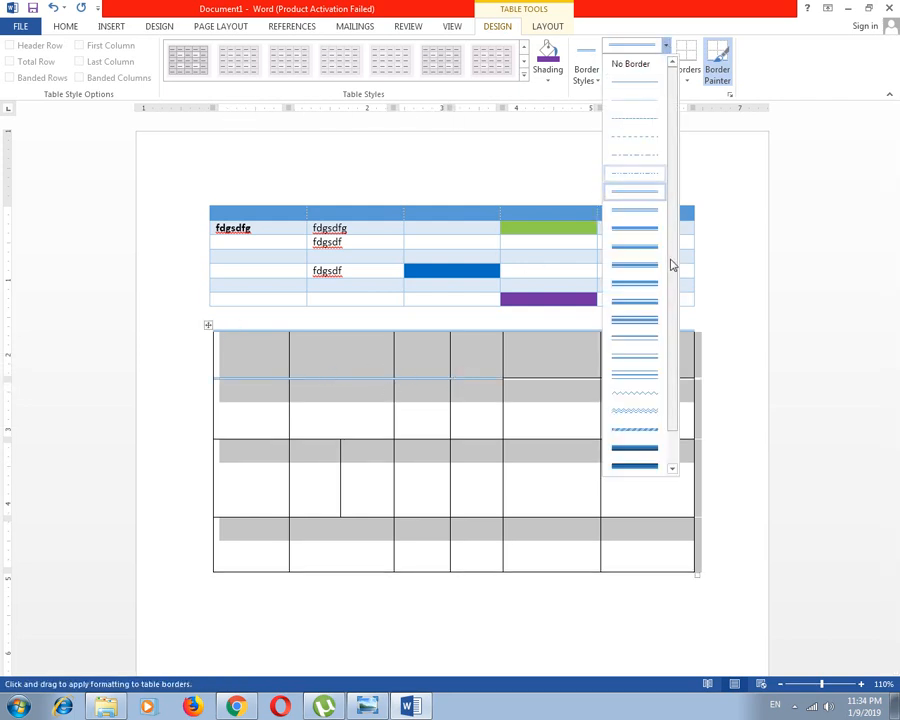
pyautogui.click(645, 458)
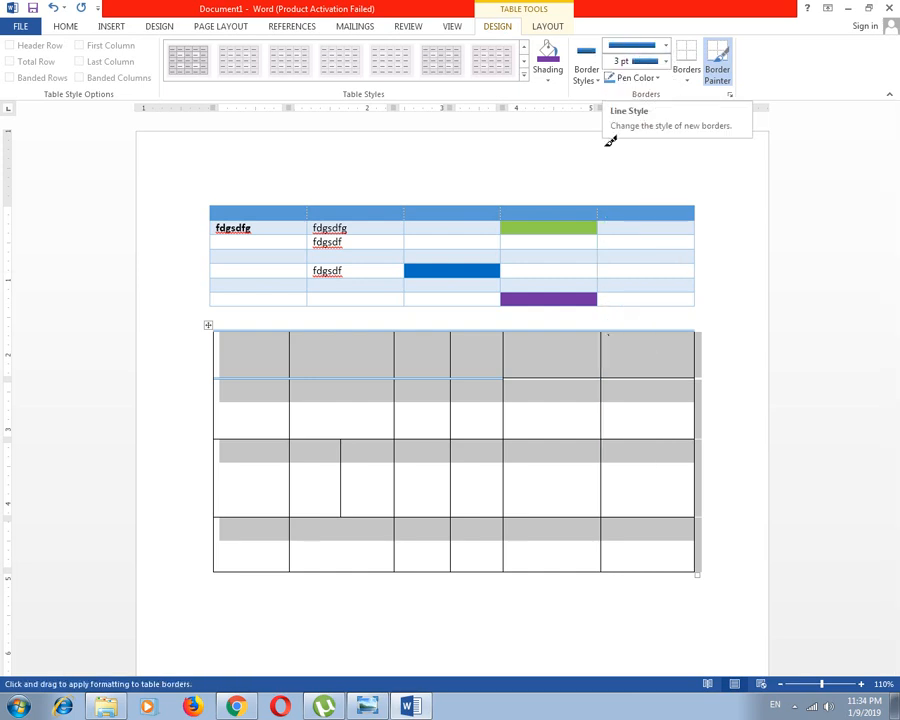
pyautogui.click(666, 62)
pyautogui.click(648, 117)
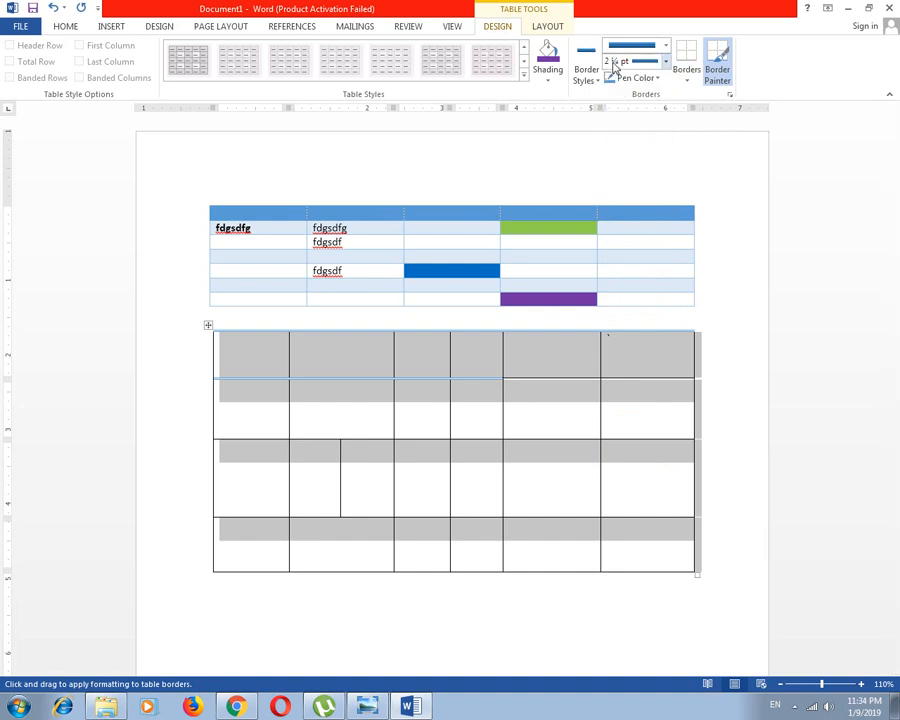
pyautogui.click(555, 79)
# - Draw an orange multi-line 3 pt border across the full width beneath the drawn table's second row
pyautogui.click(586, 70)
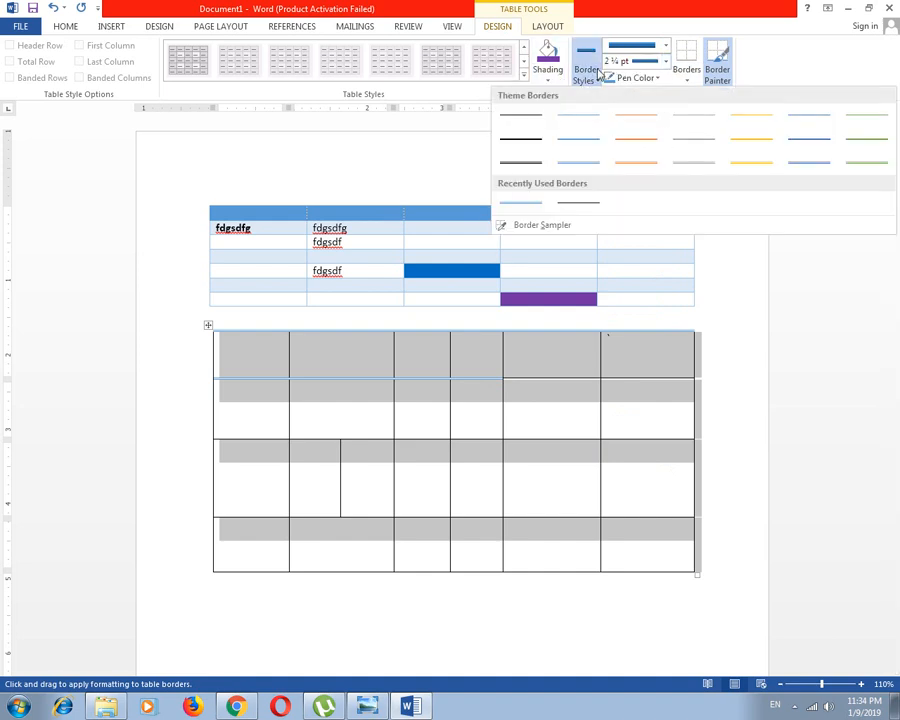
pyautogui.click(636, 174)
pyautogui.click(656, 50)
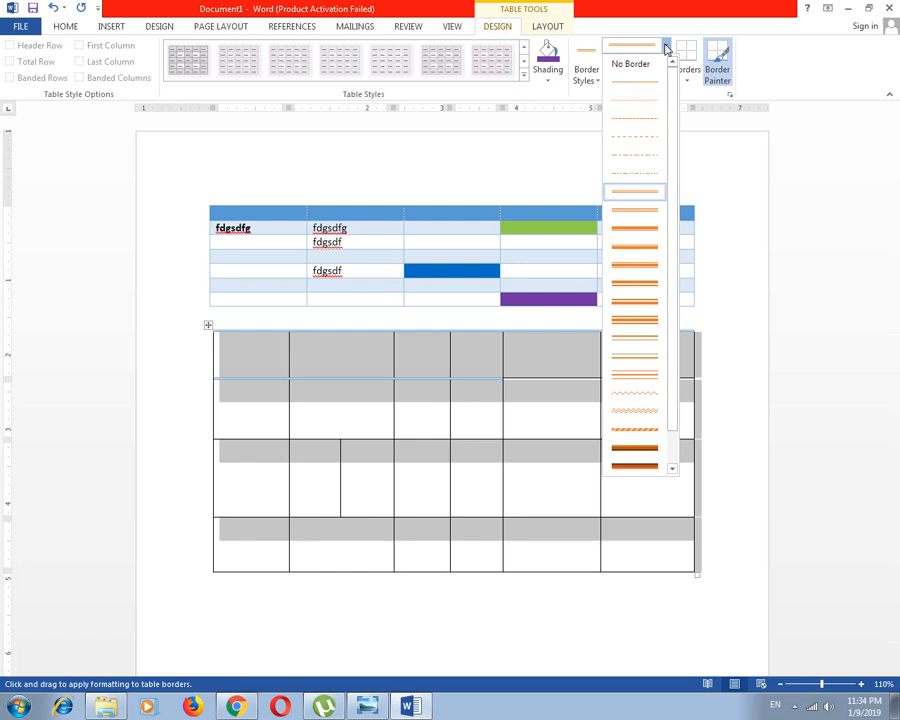
pyautogui.click(644, 296)
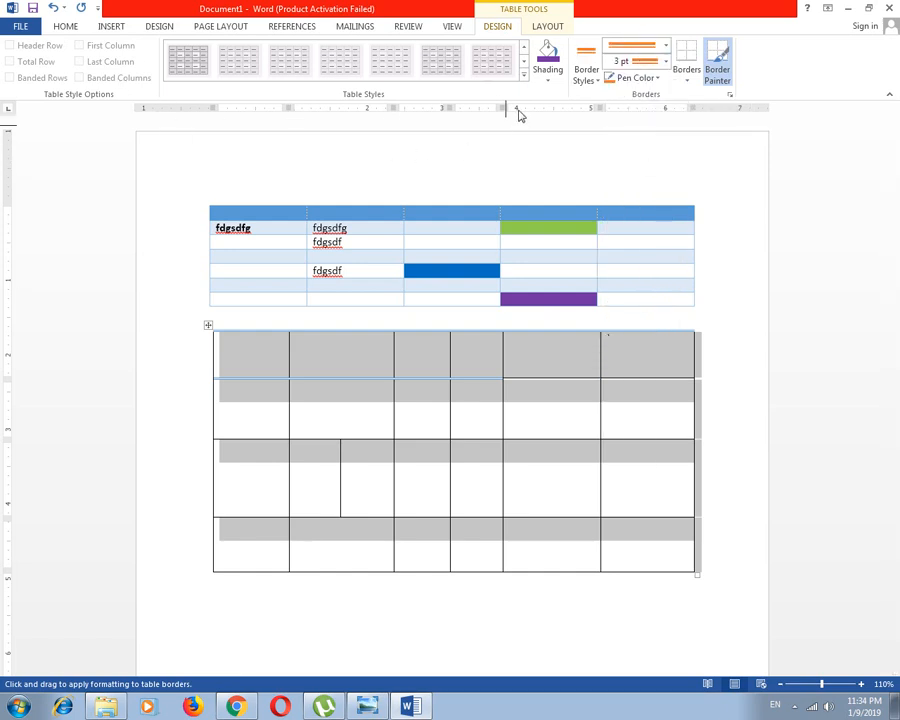
pyautogui.click(110, 26)
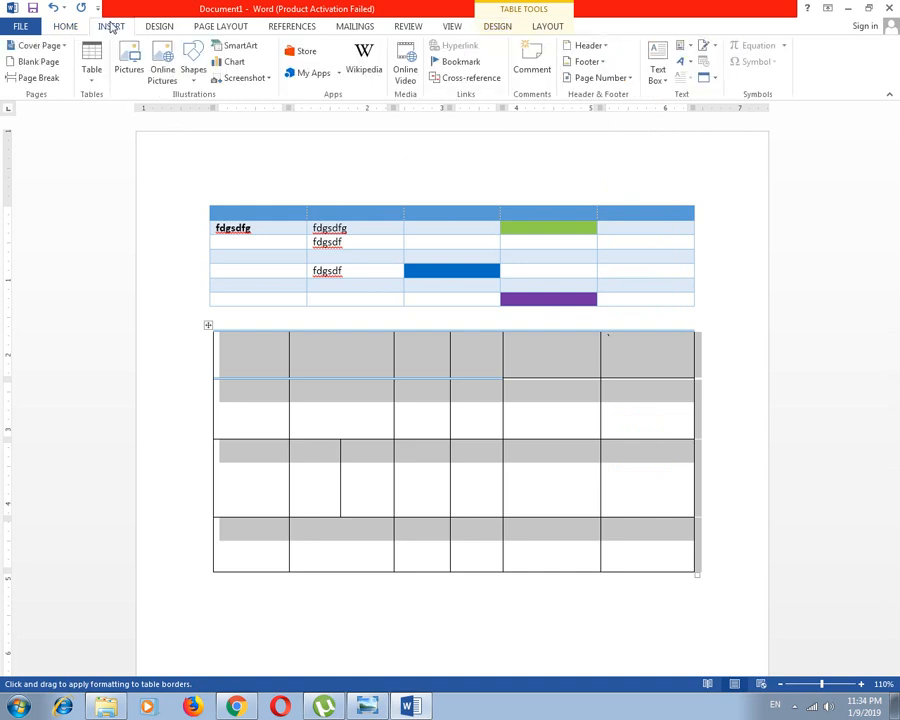
pyautogui.click(91, 72)
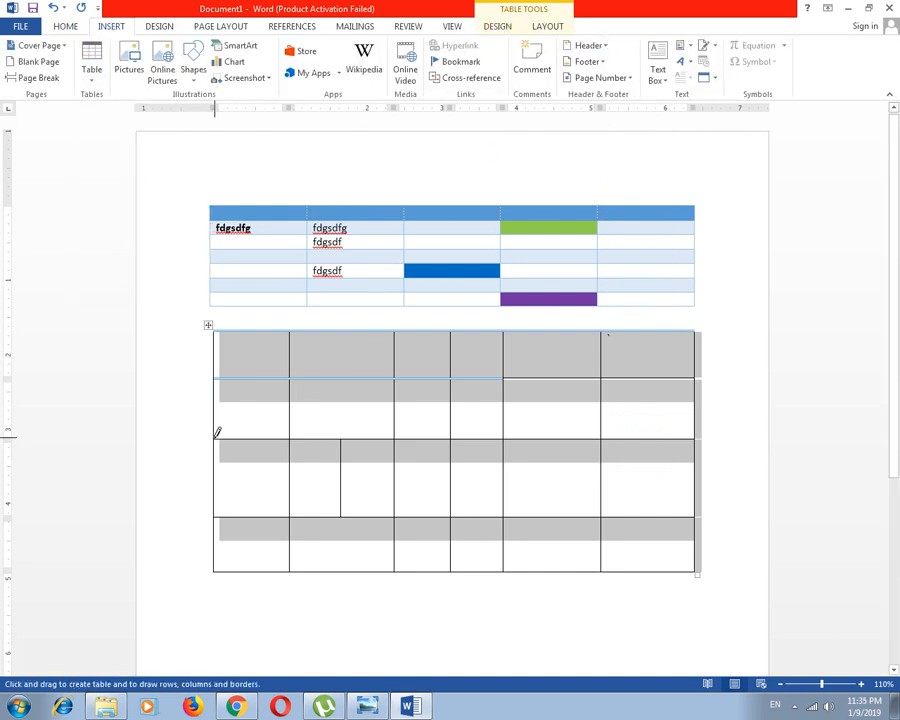
pyautogui.moveTo(217, 432); pyautogui.dragTo(690, 430)
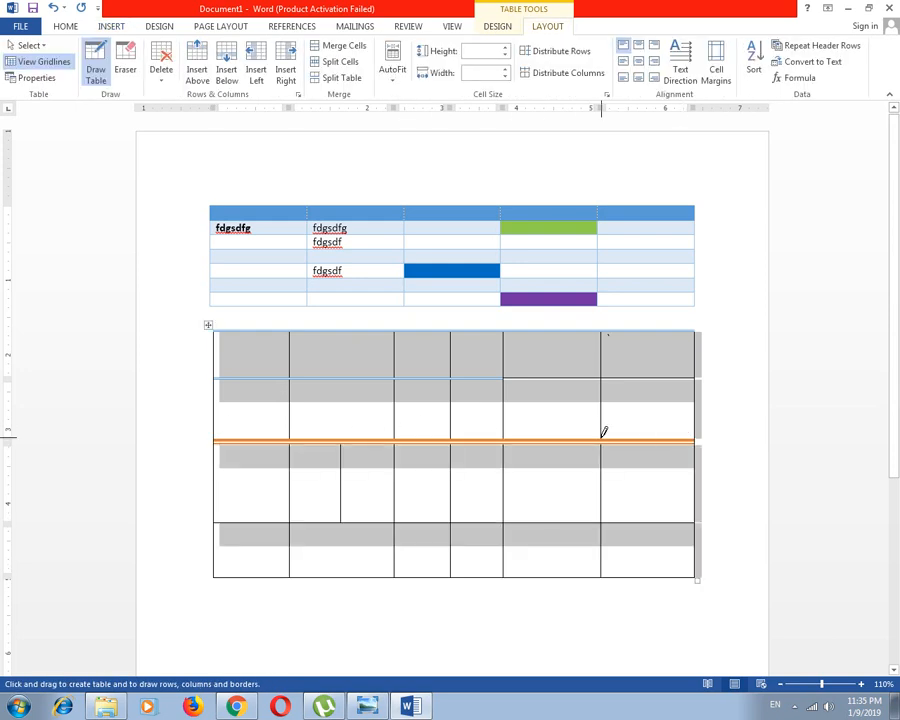
pyautogui.click(497, 27)
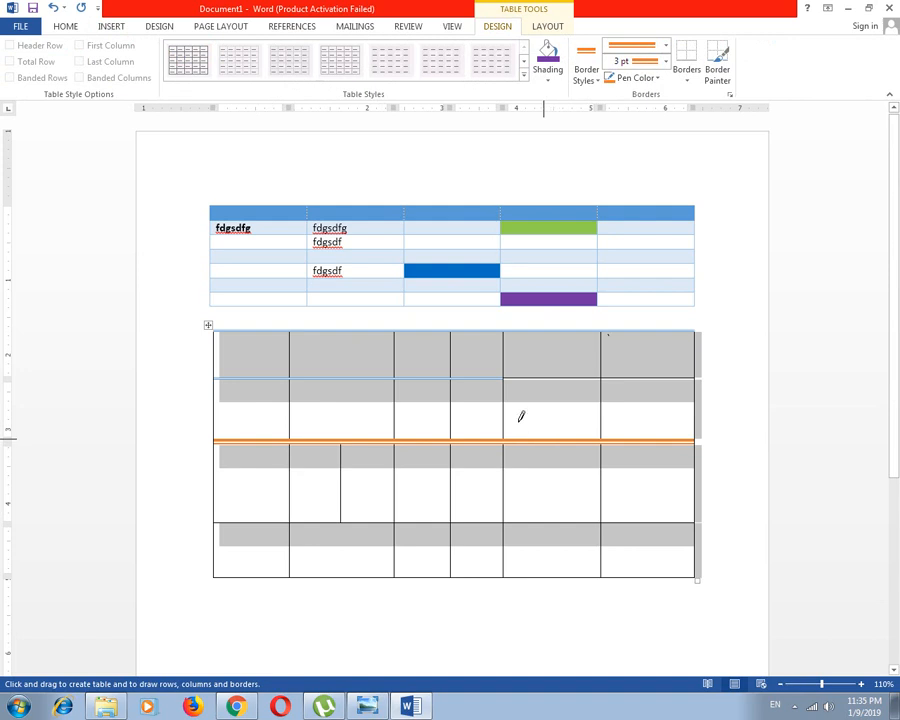
# - Redraw several inner lines of the drawn table in the orange 3 pt style, including the full-width line beneath the third row
pyautogui.moveTo(505, 377); pyautogui.dragTo(502, 572)
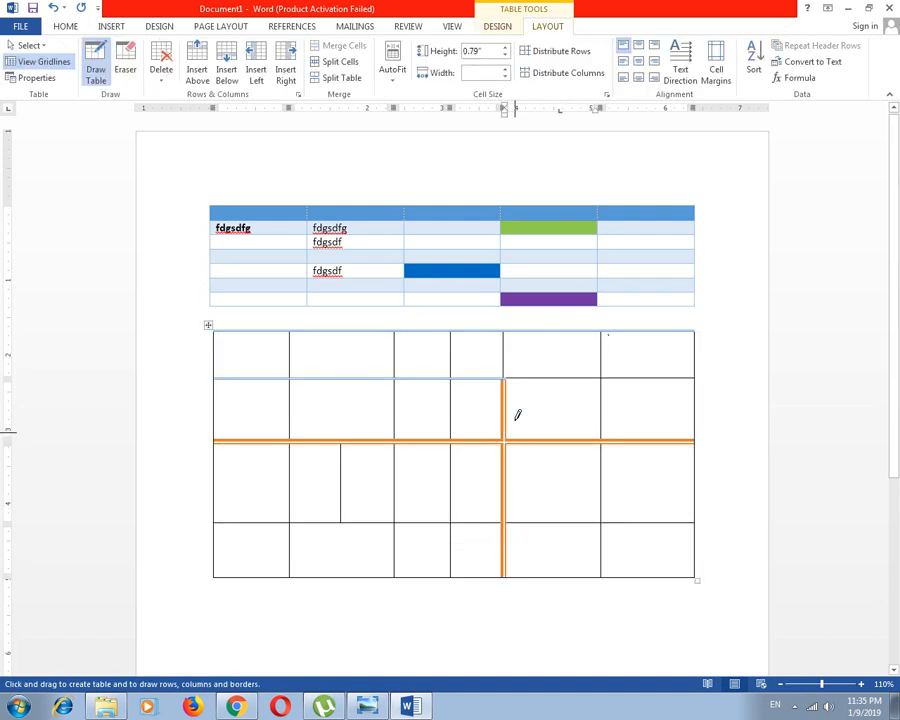
pyautogui.moveTo(451, 330); pyautogui.dragTo(451, 377)
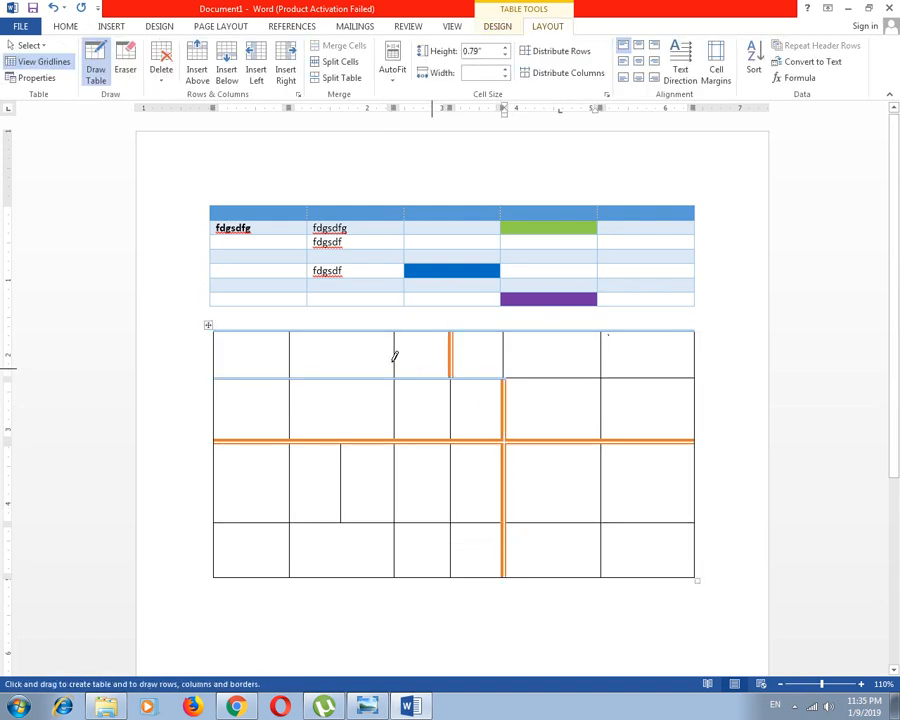
pyautogui.moveTo(289, 331)
pyautogui.mouseDown()
pyautogui.moveTo(291, 373)
pyautogui.moveTo(366, 379)
pyautogui.mouseUp()
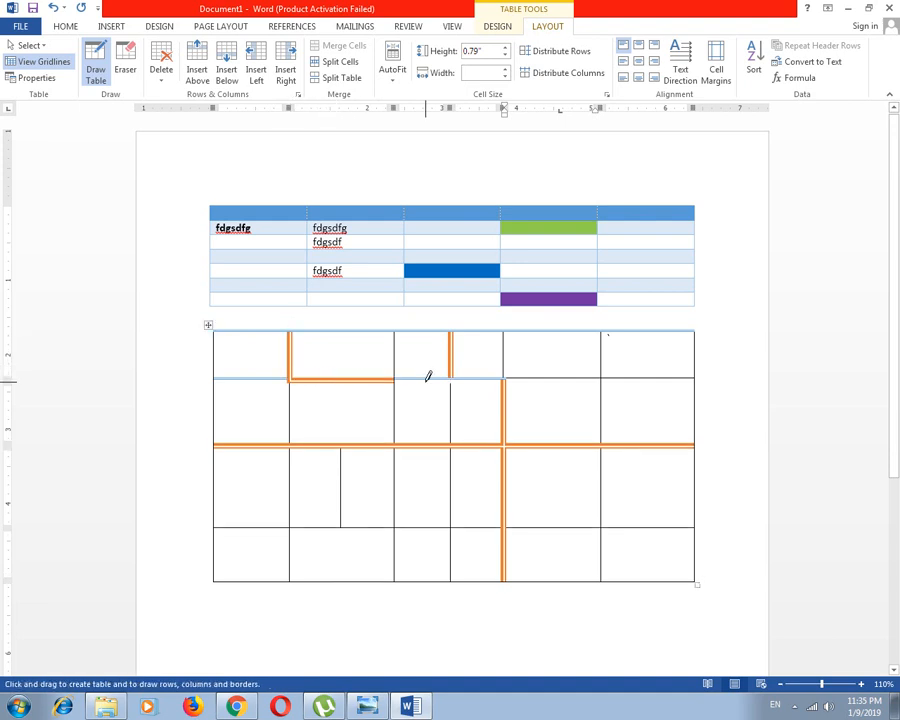
pyautogui.click(581, 374)
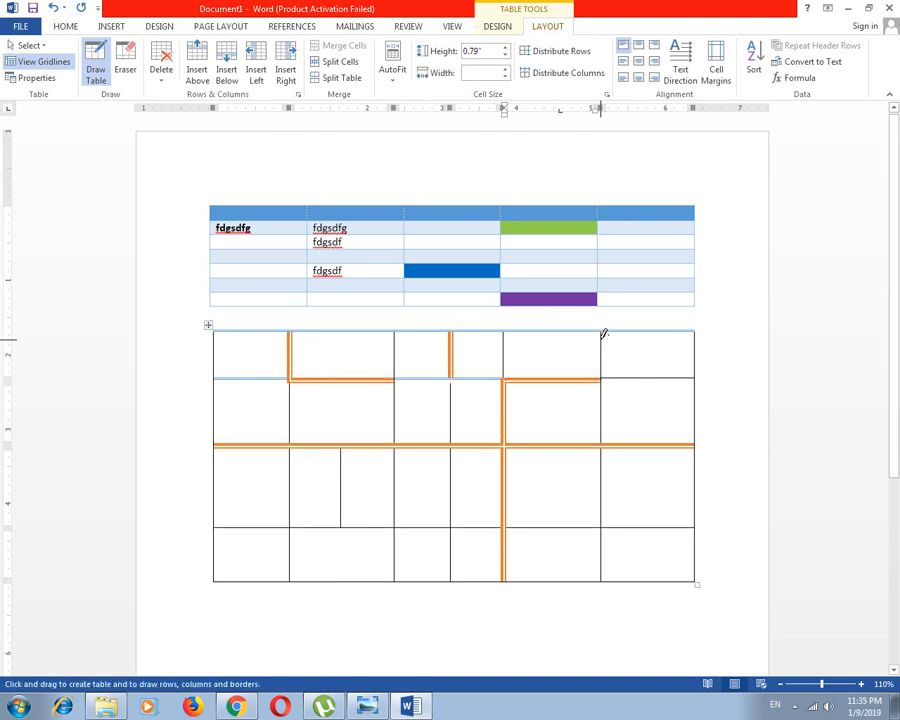
pyautogui.click(341, 490)
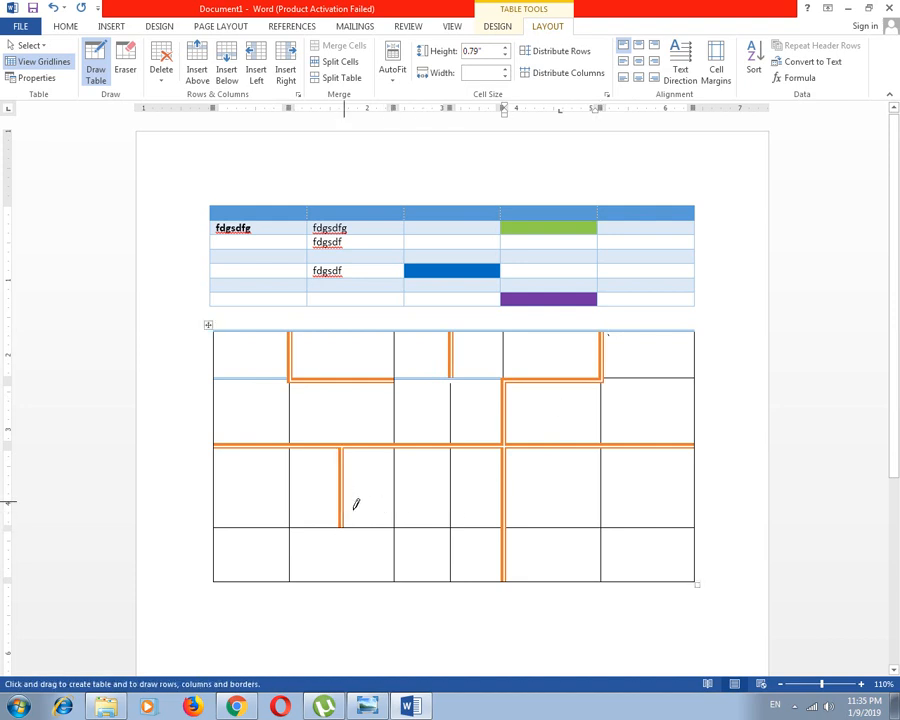
pyautogui.moveTo(290, 521)
pyautogui.mouseDown()
pyautogui.moveTo(625, 516)
pyautogui.moveTo(690, 526)
pyautogui.mouseUp()
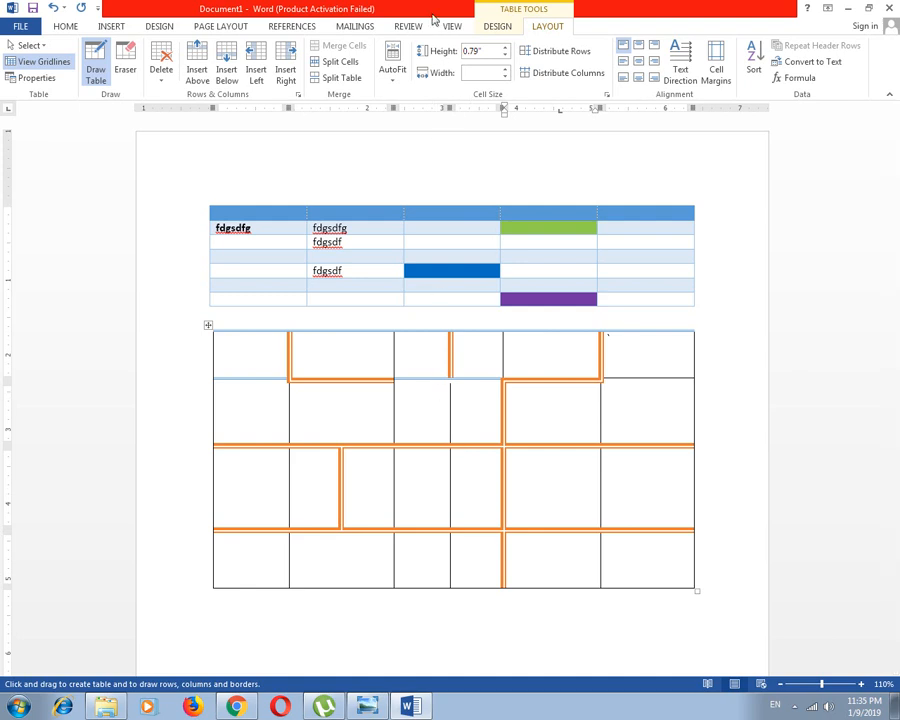
# - Apply the orange 3 pt border style to all borders of the entire drawn table
pyautogui.click(497, 26)
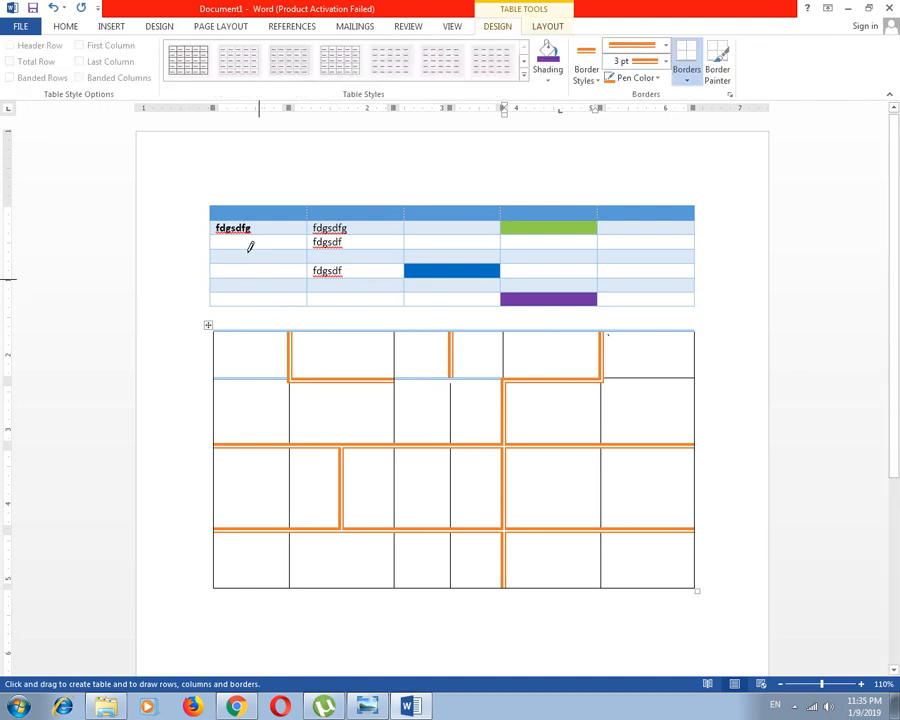
pyautogui.click(207, 325)
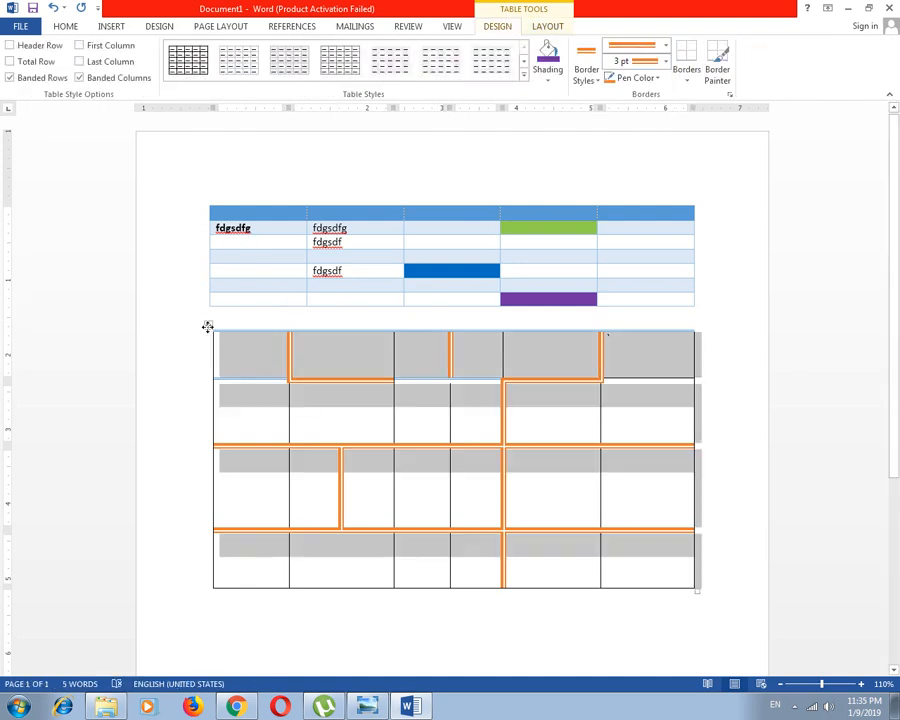
pyautogui.click(548, 70)
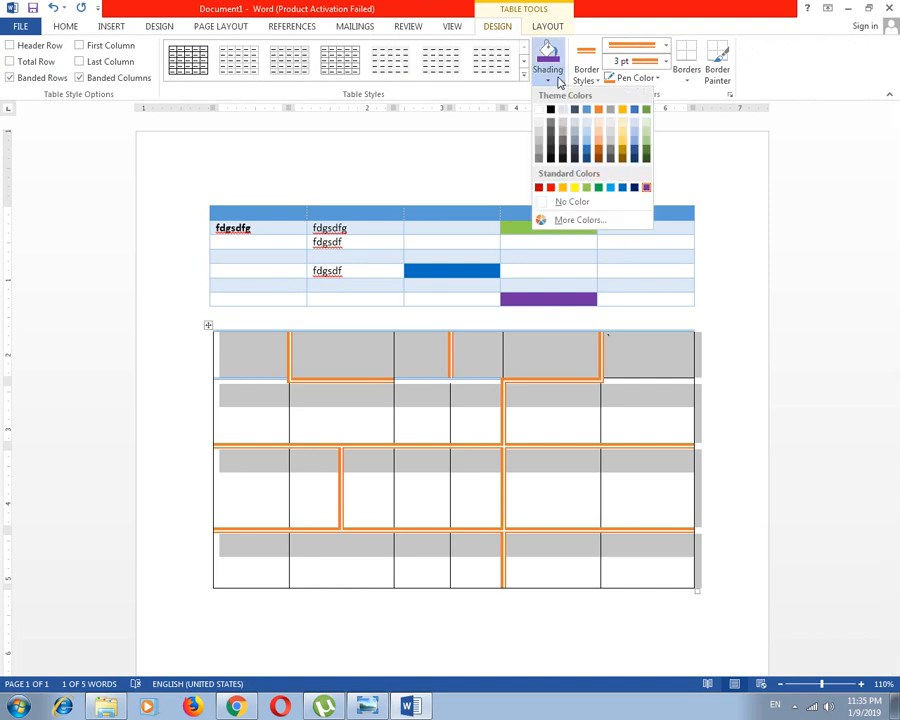
pyautogui.click(591, 80)
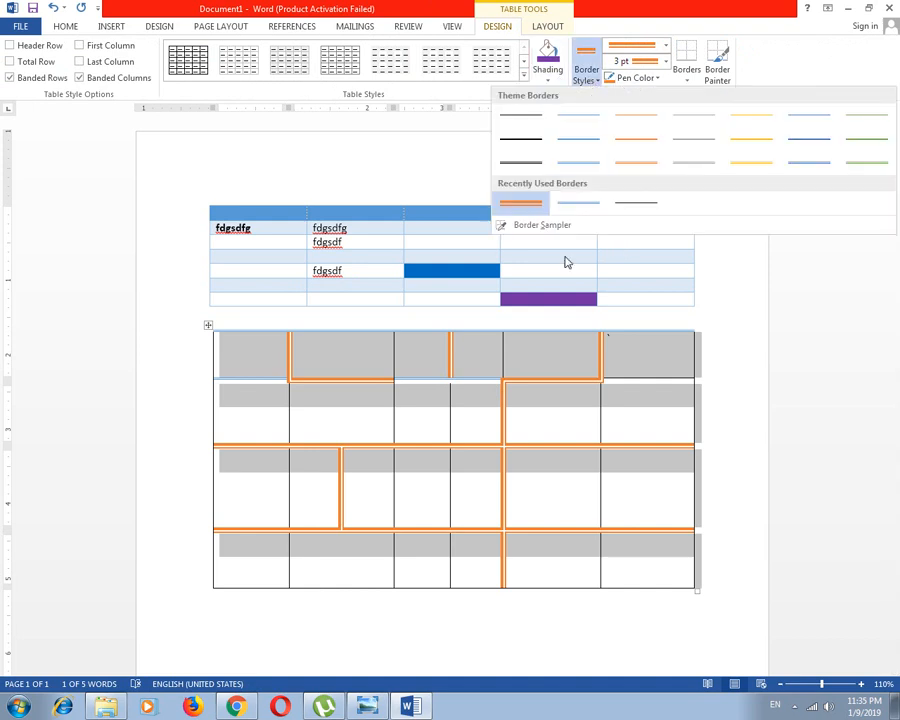
pyautogui.click(524, 228)
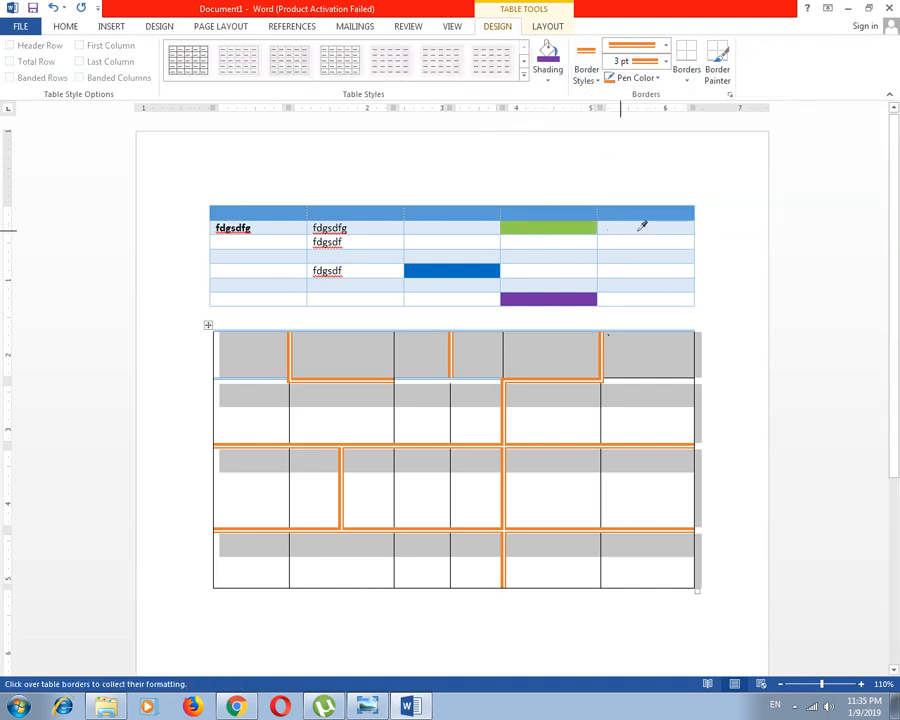
pyautogui.click(687, 84)
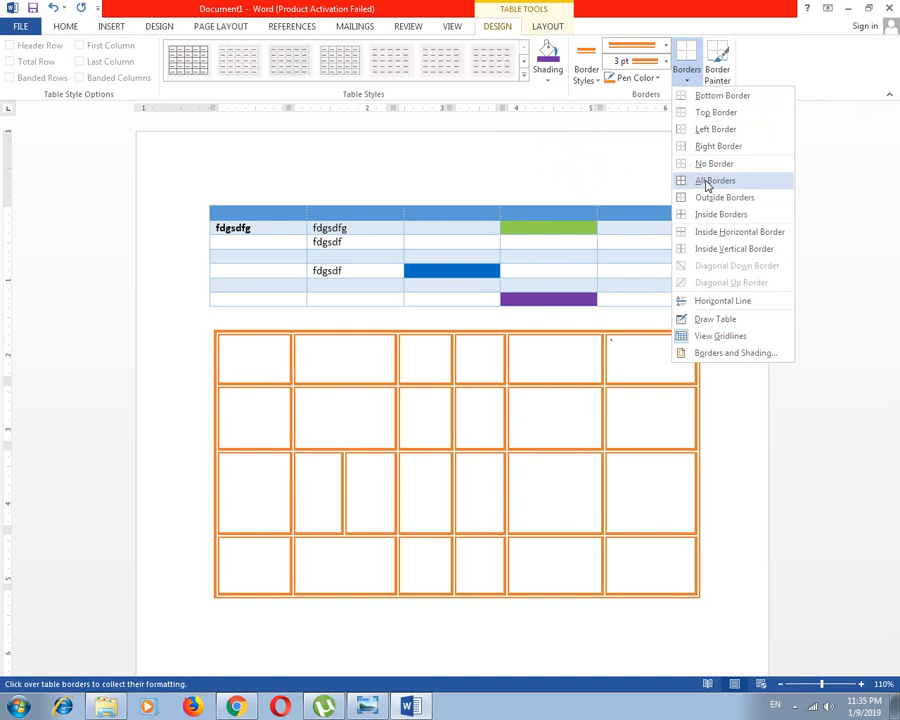
pyautogui.click(707, 181)
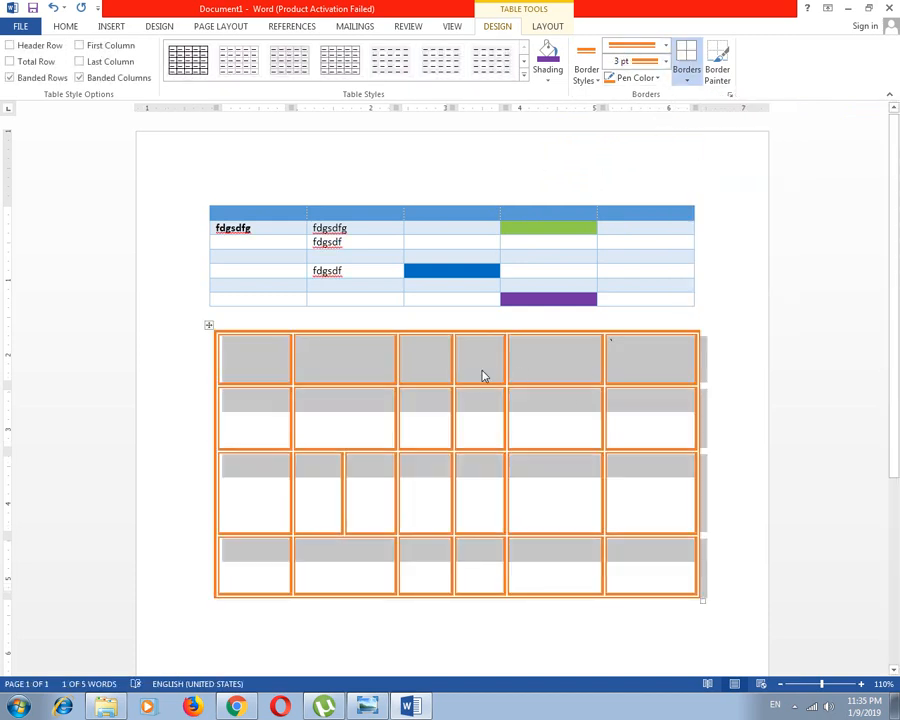
# - Select the entire first table and set the border pen to a light blue slanted-dash line with a 3 pt weight
pyautogui.click(245, 253)
pyautogui.click(205, 200)
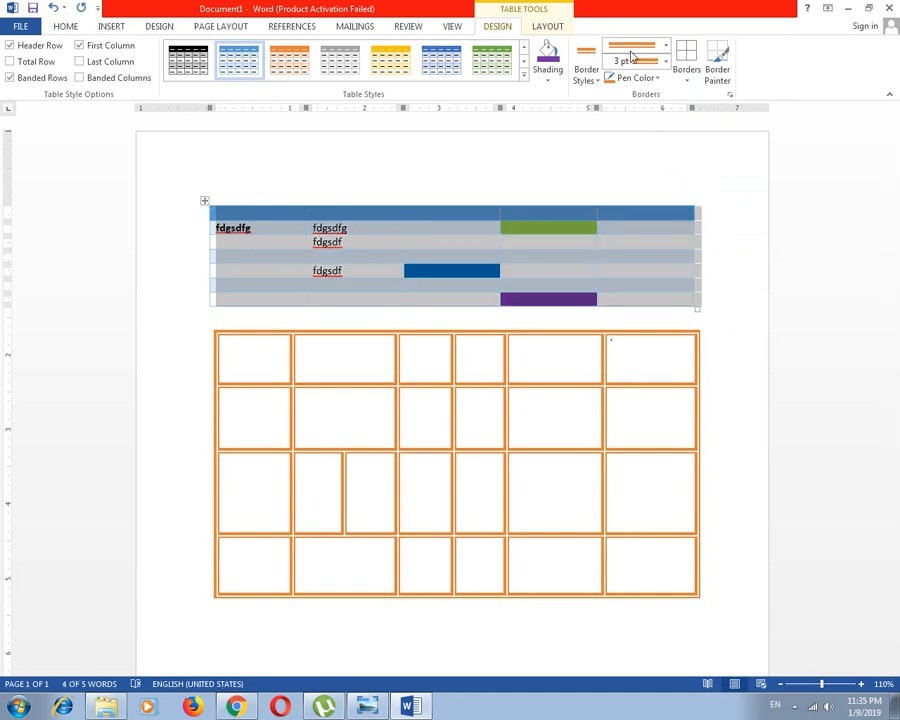
pyautogui.click(665, 47)
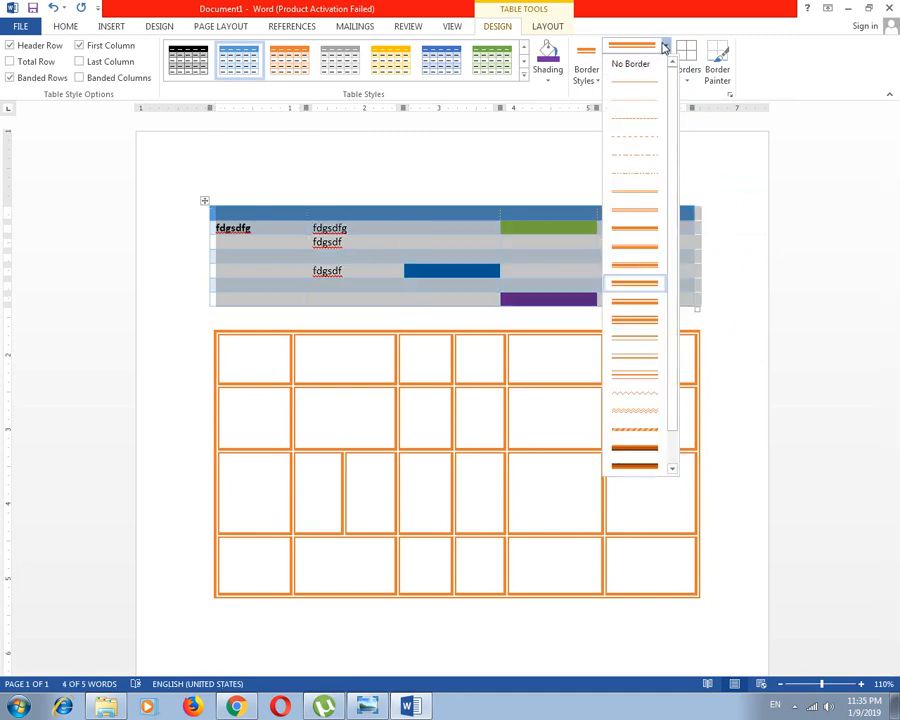
pyautogui.click(634, 429)
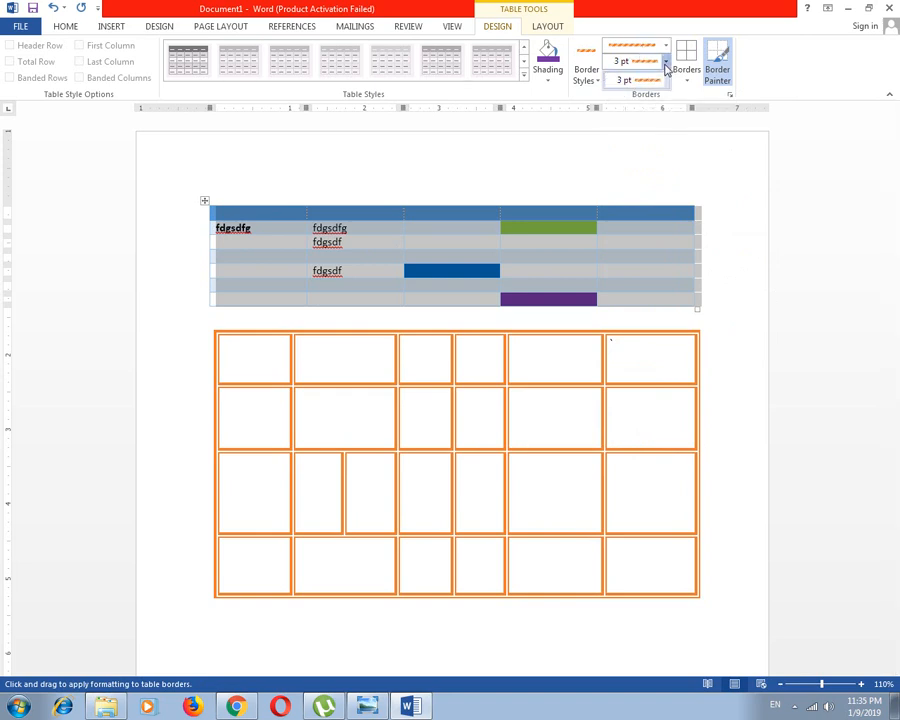
pyautogui.click(629, 79)
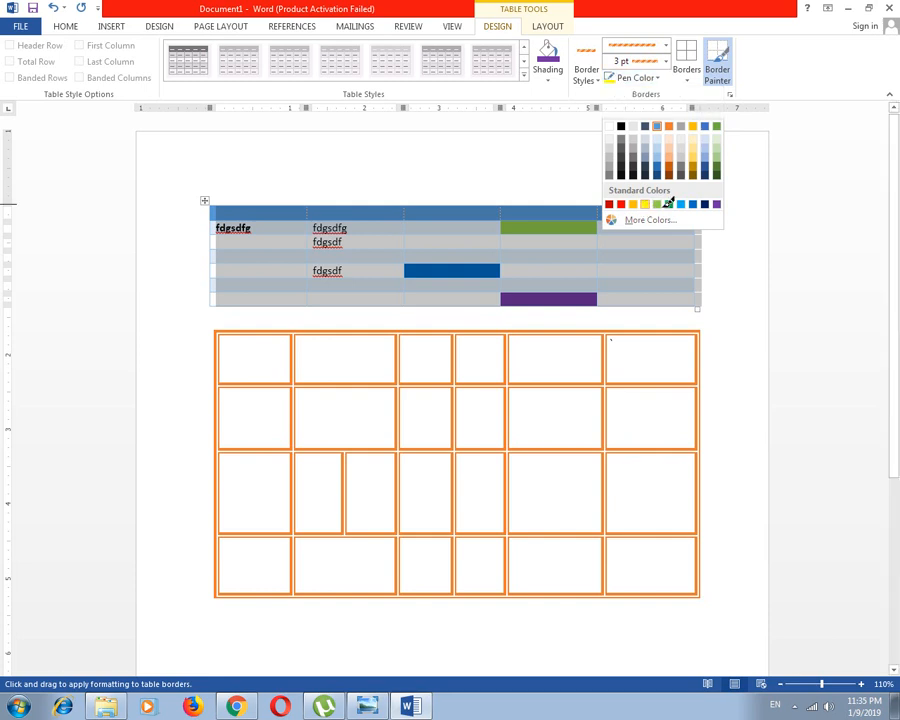
pyautogui.click(644, 205)
pyautogui.click(660, 80)
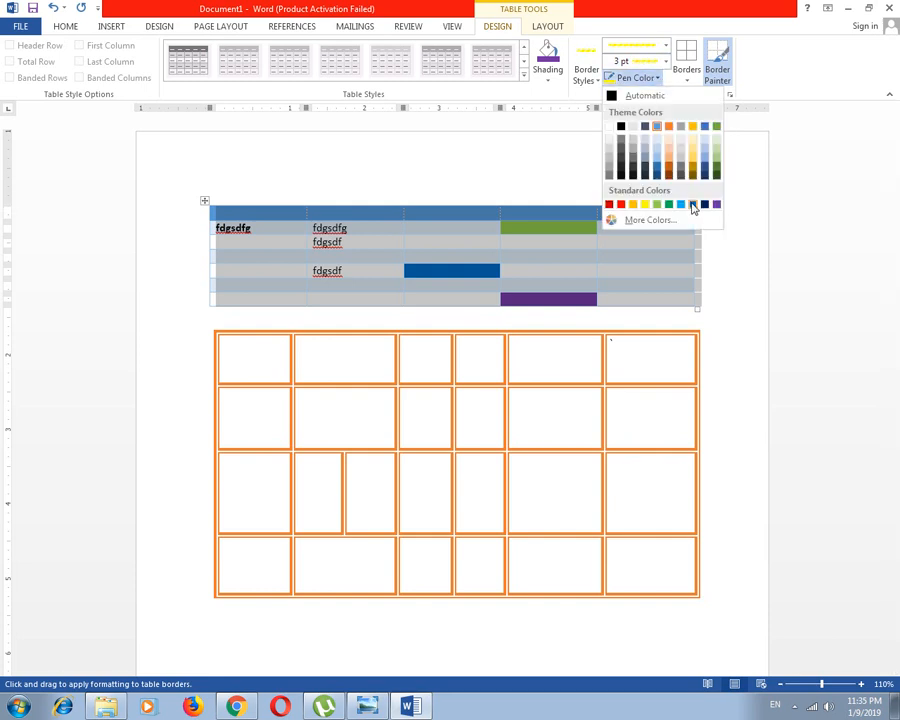
pyautogui.click(693, 205)
# - Apply the light blue slanted-dash style to all borders of the first table
pyautogui.click(590, 82)
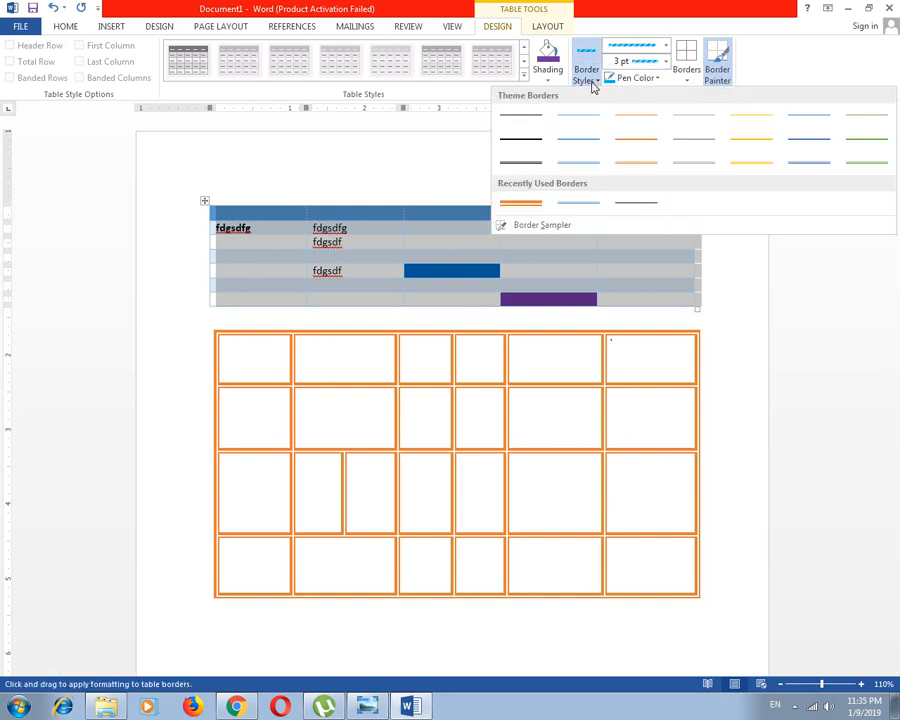
pyautogui.click(592, 88)
pyautogui.click(687, 76)
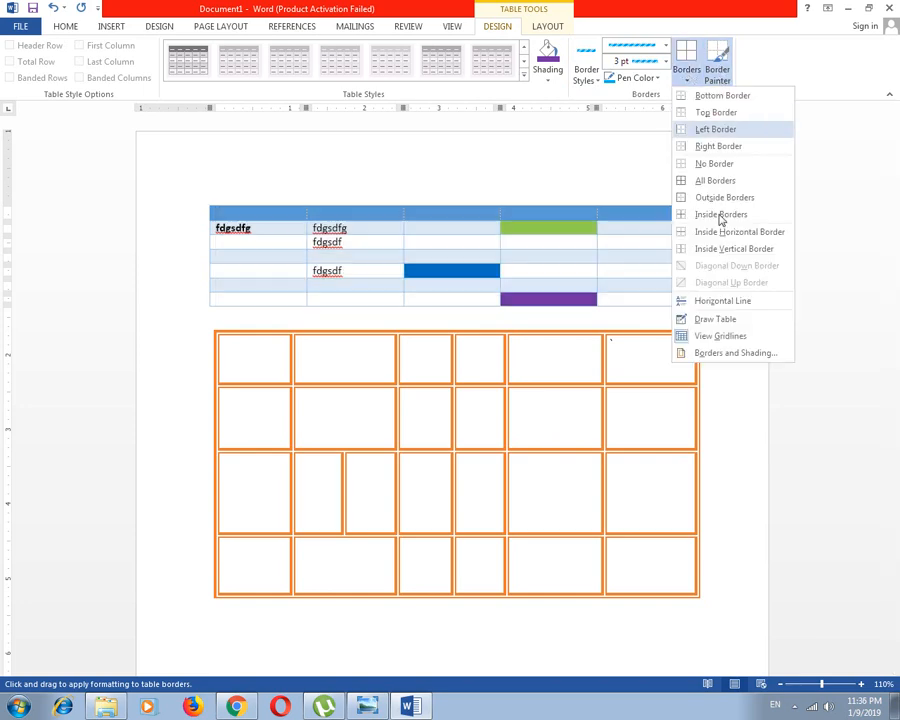
pyautogui.click(714, 180)
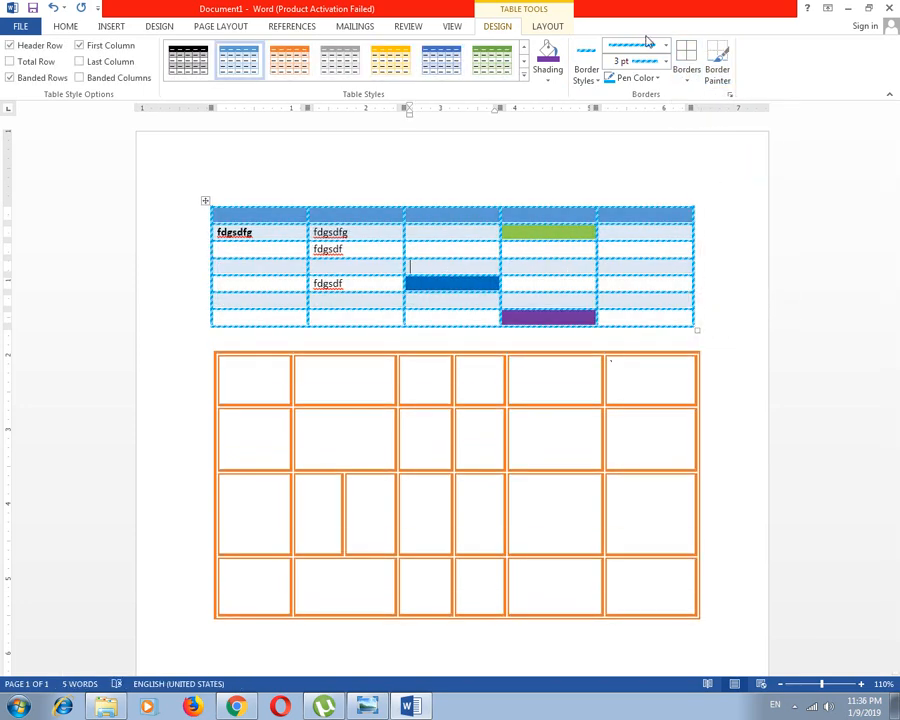
# - Apply the light blue slanted-dash style to only the outside borders of the drawn table
pyautogui.click(405, 241)
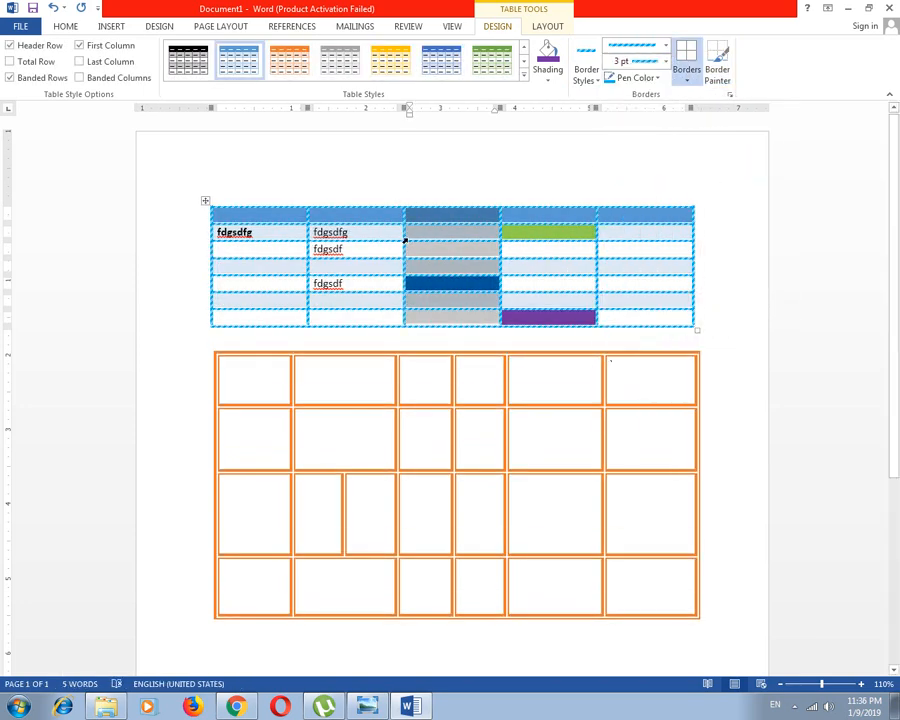
pyautogui.click(301, 386)
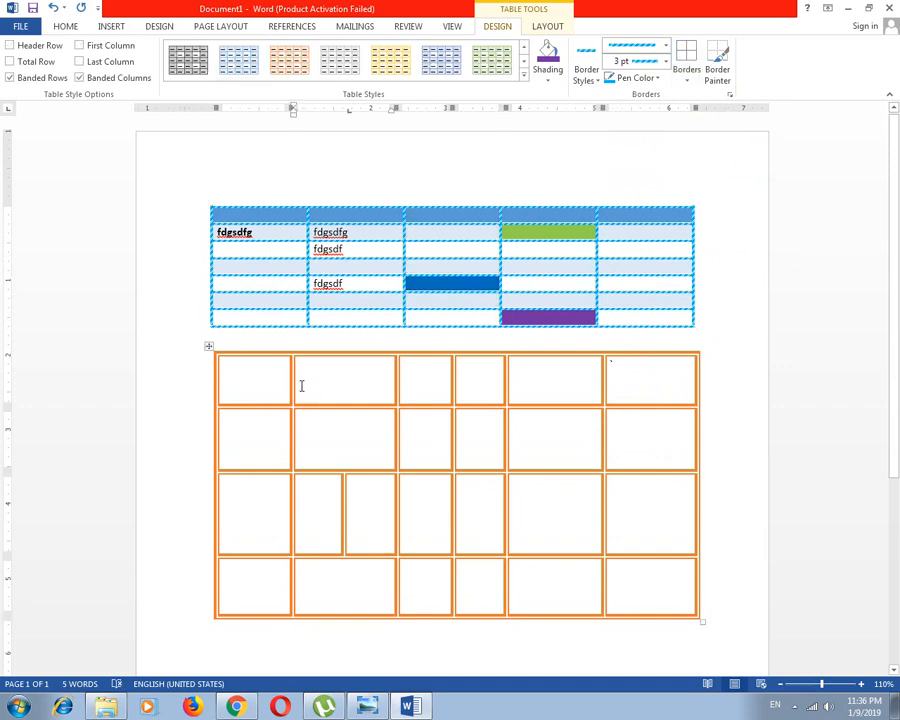
pyautogui.click(208, 347)
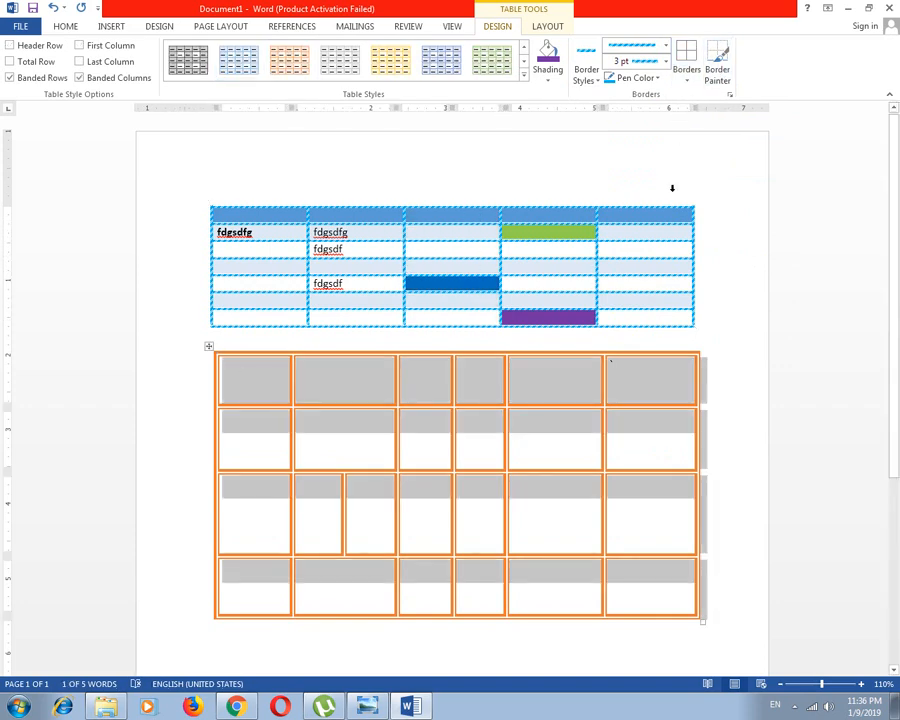
pyautogui.click(692, 80)
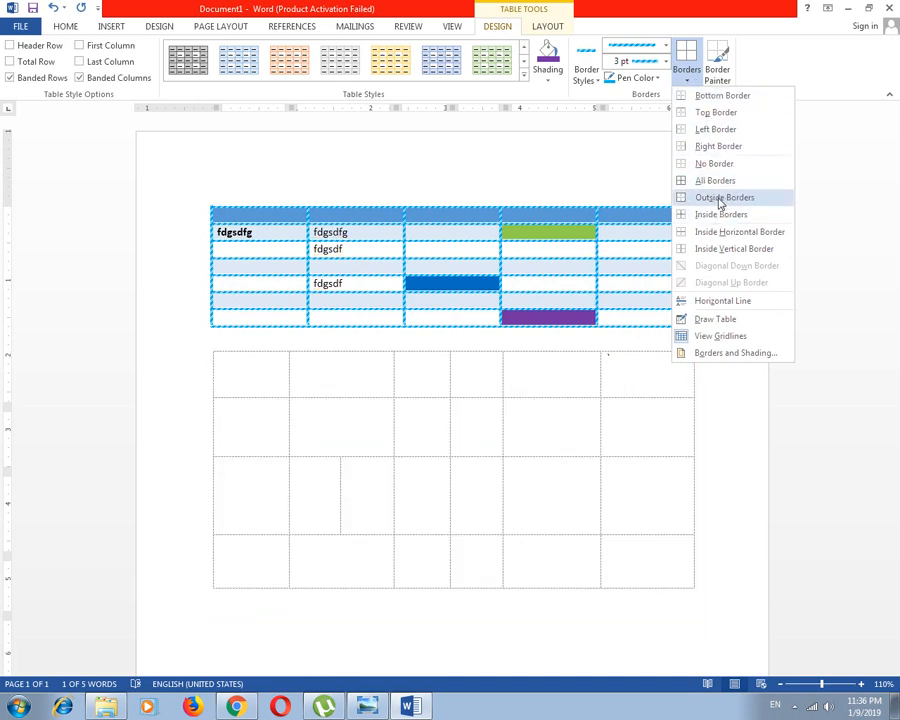
pyautogui.click(720, 202)
pyautogui.click(724, 302)
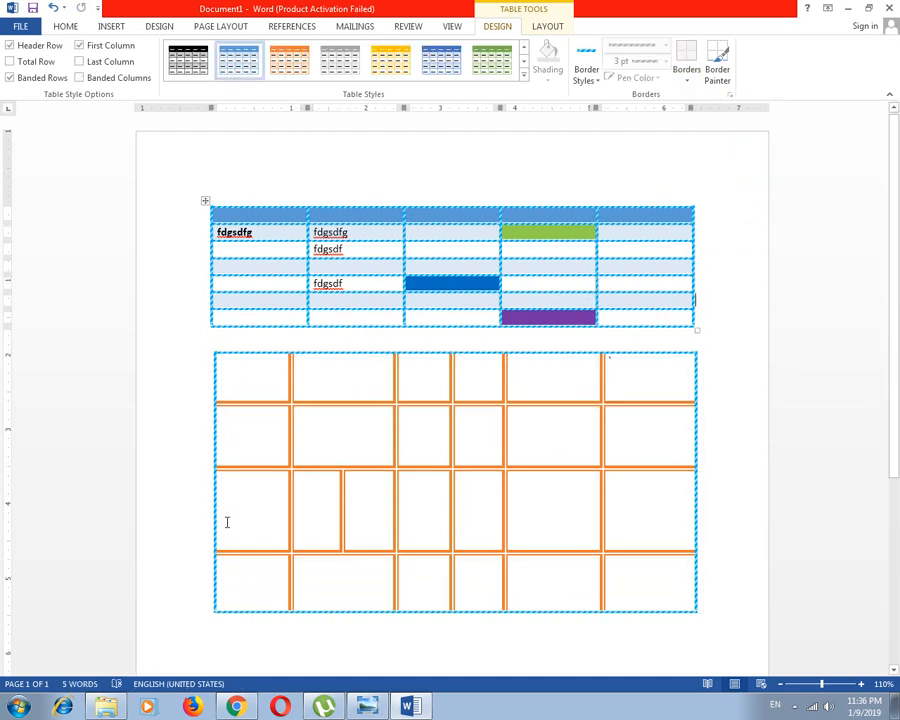
# - Fill the drawn table's first row, second to fifth columns, with "fsdaf", "fsda", "dasfdas" and "gfddd"
pyautogui.click(526, 383)
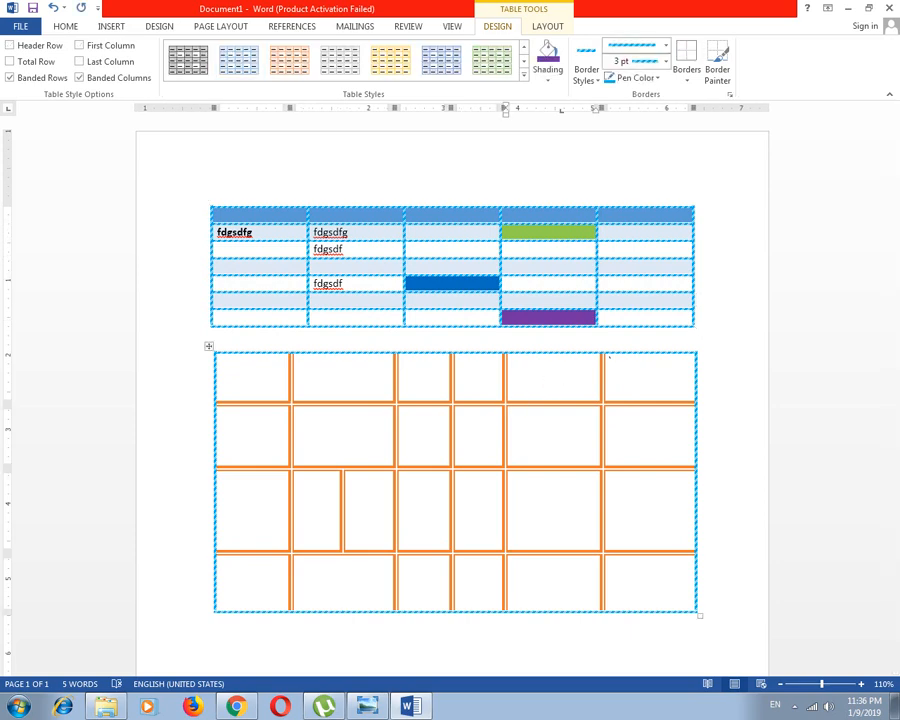
pyautogui.click(465, 383)
pyautogui.write('dasfdas')
pyautogui.click(415, 383)
pyautogui.write('fsda')
pyautogui.click(330, 370)
pyautogui.write('fsaf')
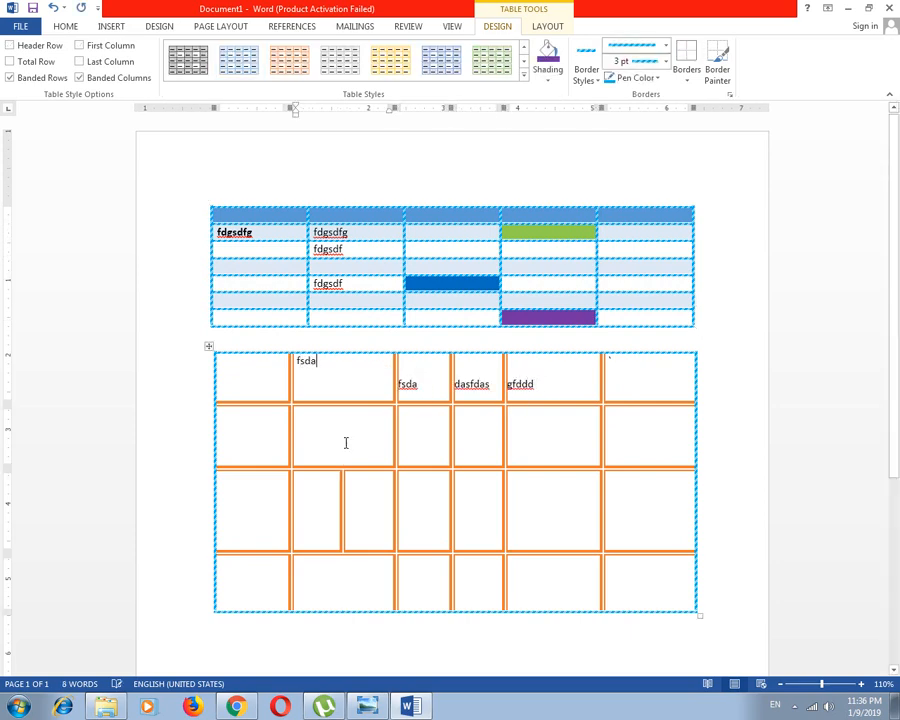
# - Fill the drawn table's second row, second to fifth columns, with "dsafasd", "dsfad", "ds" and "f"
pyautogui.click(344, 435)
pyautogui.write('dsafasd')
pyautogui.press('Tab')
pyautogui.write('dsfad')
pyautogui.press('Tab')
pyautogui.write('ds')
pyautogui.press('Tab')
pyautogui.write('f')
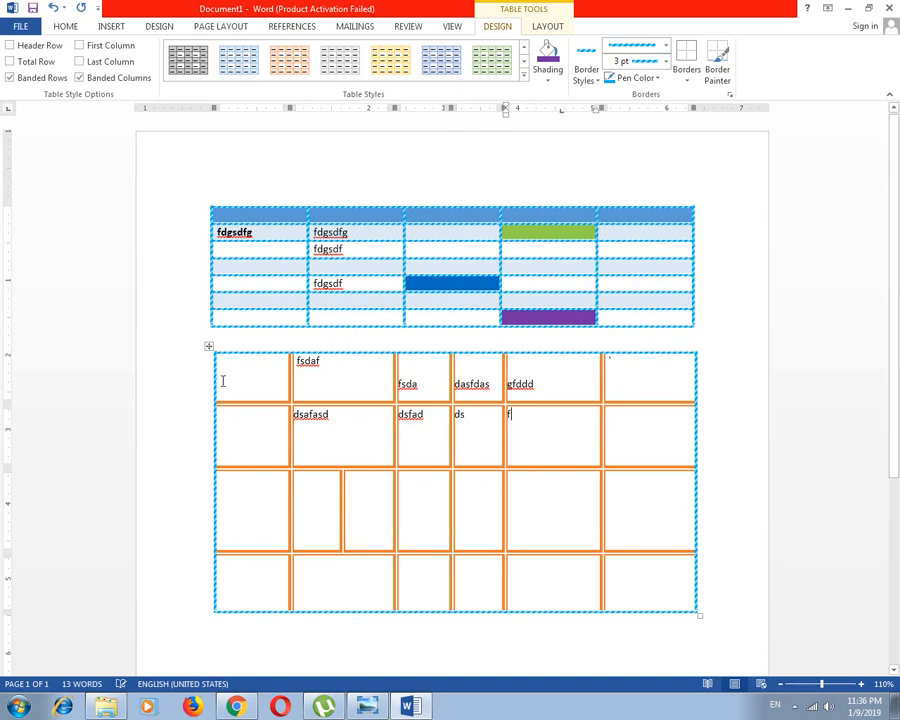
# - Redraw light blue slanted-dash lines beneath row one across four columns, down column two's right edge, and beneath row two across columns three to five
pyautogui.click(209, 347)
pyautogui.click(335, 412)
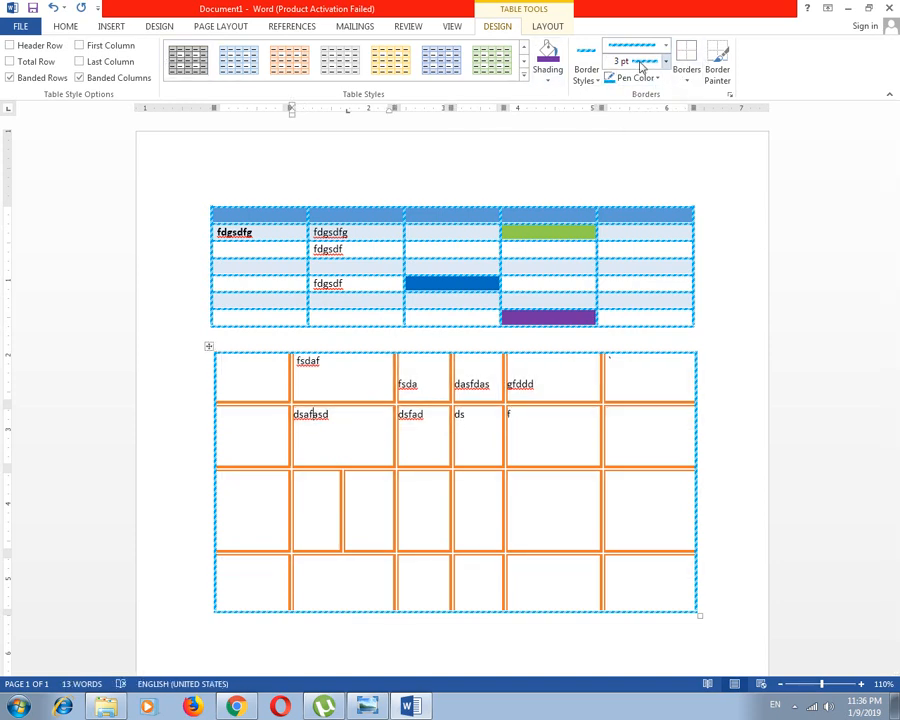
pyautogui.click(545, 28)
pyautogui.click(96, 66)
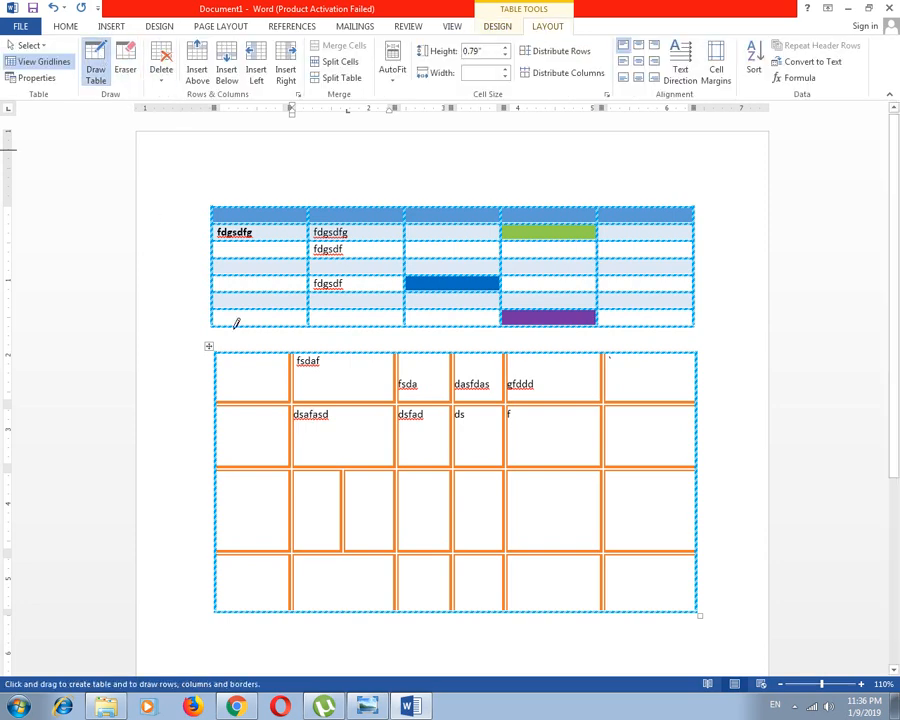
pyautogui.moveTo(228, 397); pyautogui.dragTo(502, 400)
pyautogui.moveTo(399, 410); pyautogui.dragTo(400, 570)
pyautogui.moveTo(398, 466); pyautogui.dragTo(547, 465)
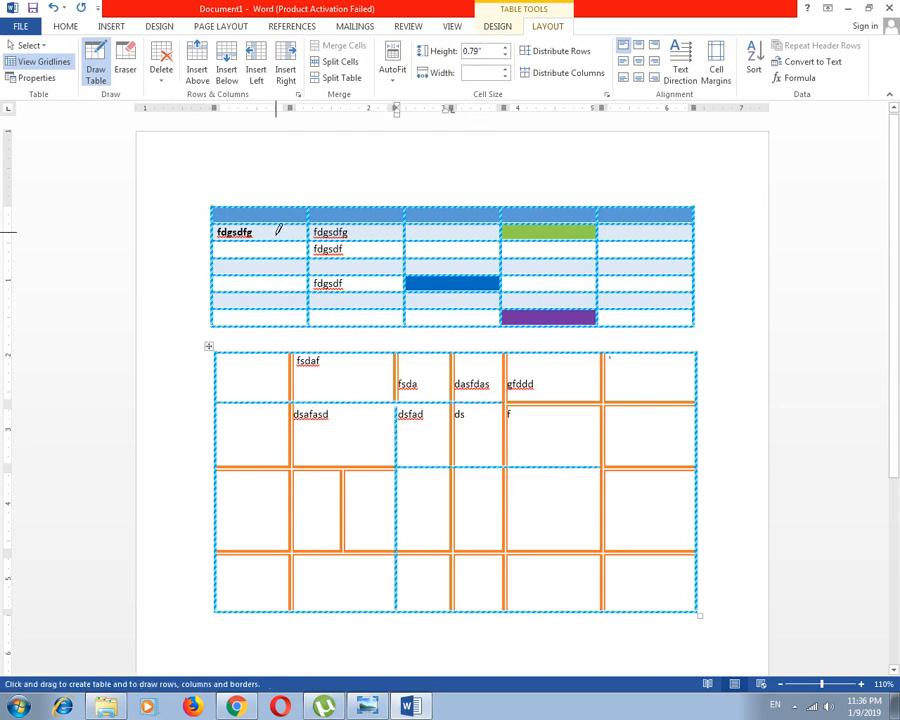
# - Erase the line between the first and second rows in the drawn table's third and fourth columns
pyautogui.click(125, 66)
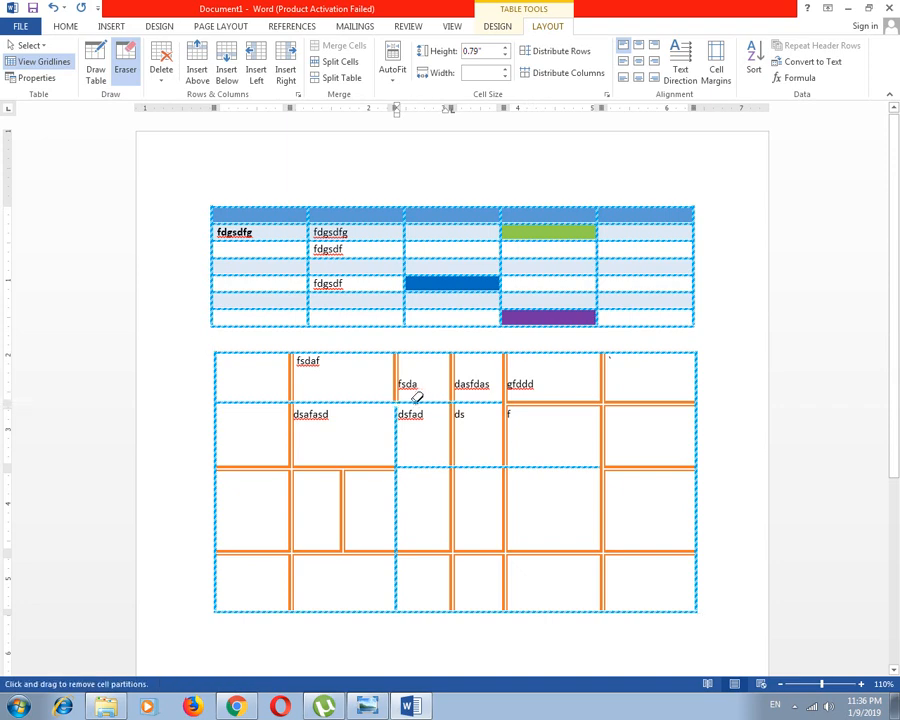
pyautogui.moveTo(417, 397); pyautogui.dragTo(492, 400)
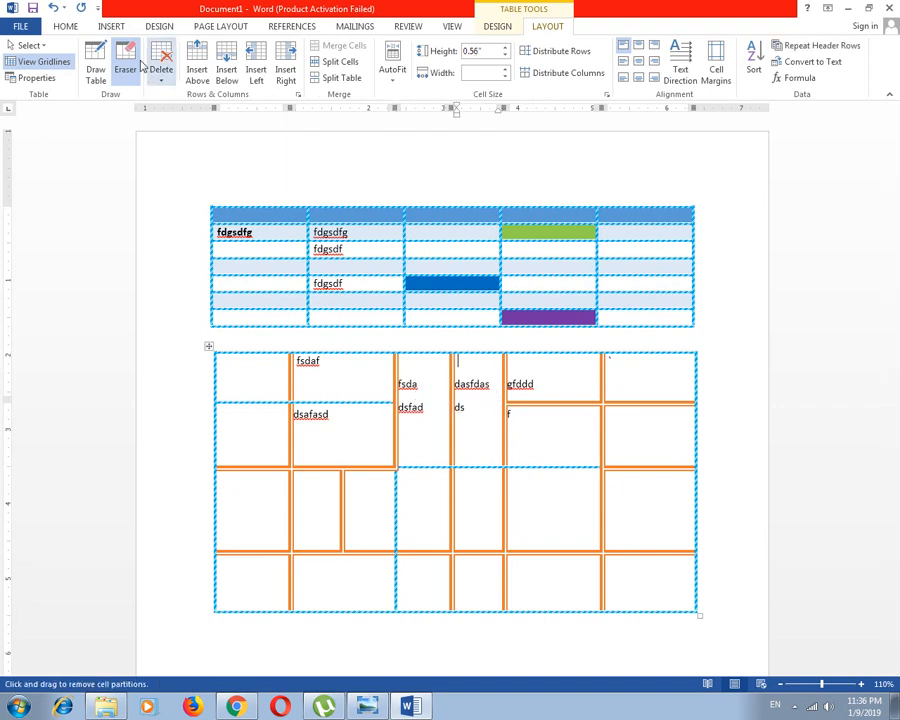
pyautogui.click(111, 26)
pyautogui.click(552, 28)
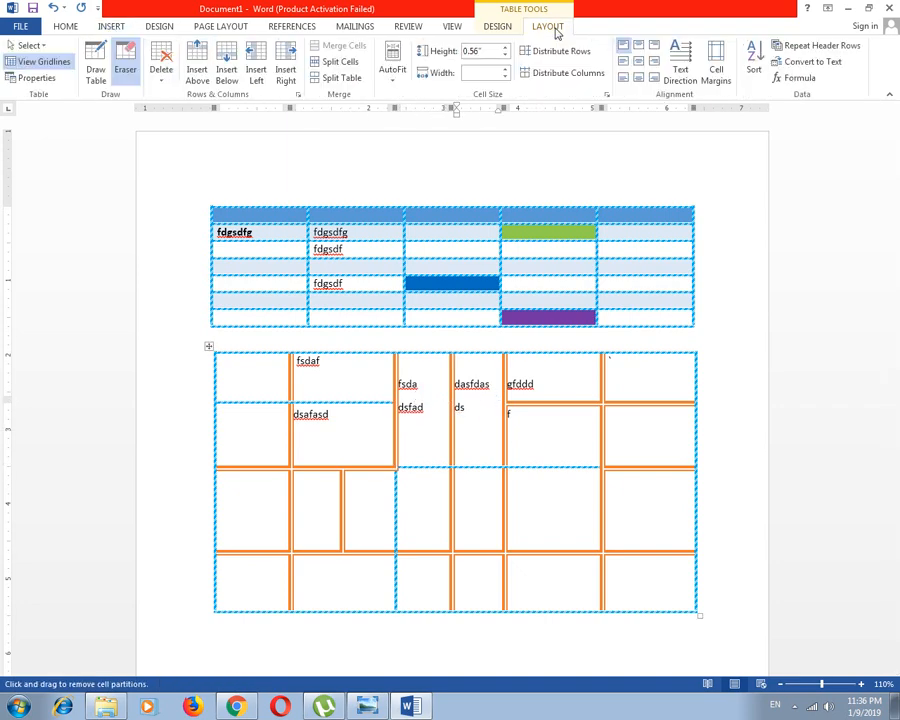
# - Draw light blue slanted-dash lines in the lower table: full-height verticals through columns five and six, and a horizontal across both in row three
pyautogui.click(96, 66)
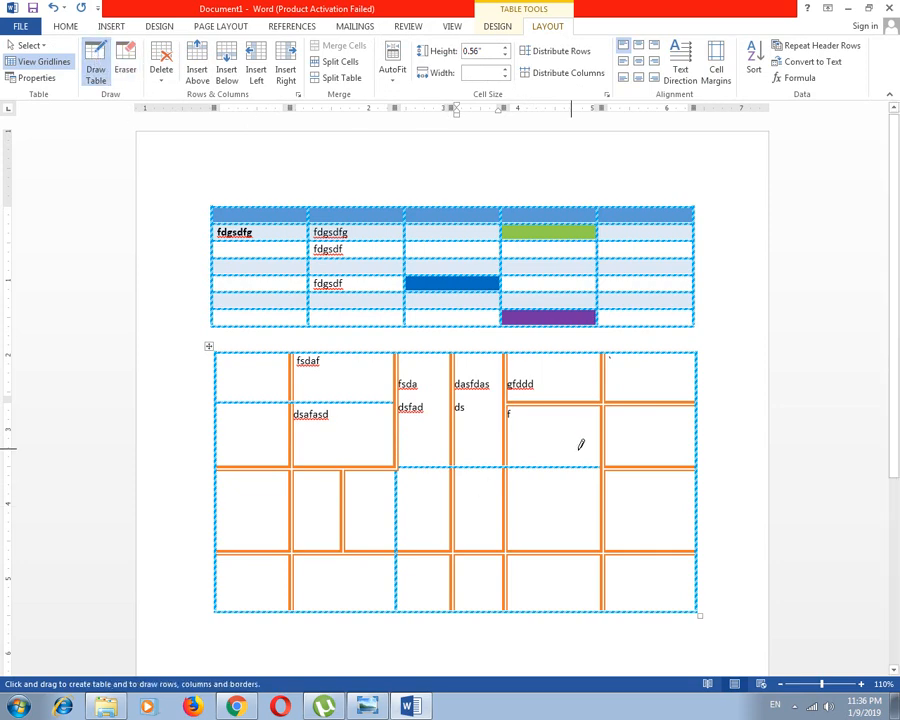
pyautogui.moveTo(552, 364); pyautogui.dragTo(552, 608)
pyautogui.moveTo(506, 501); pyautogui.dragTo(675, 500)
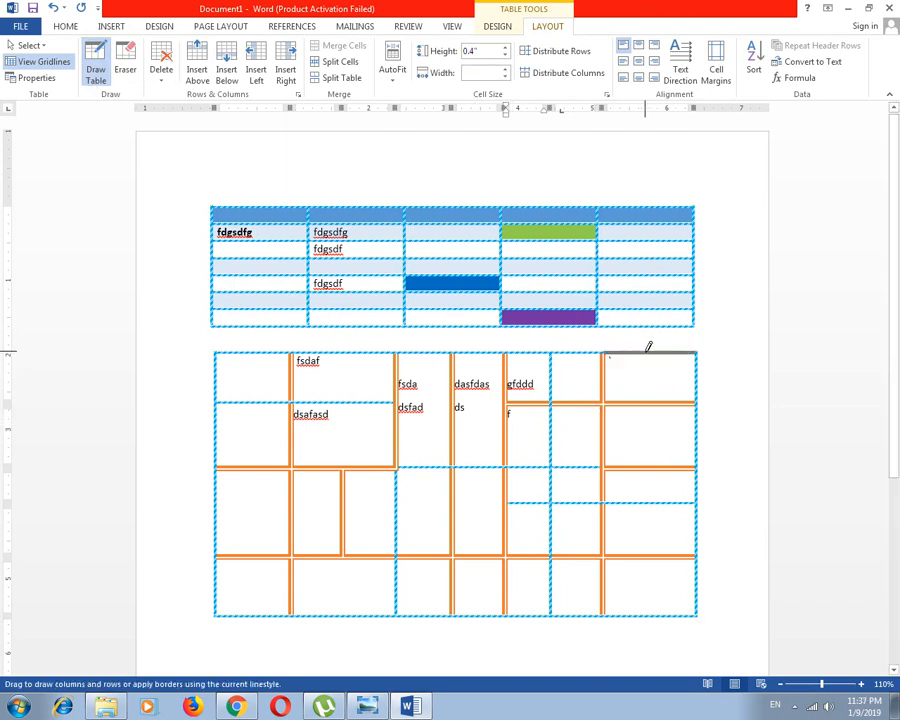
pyautogui.moveTo(646, 350); pyautogui.dragTo(646, 612)
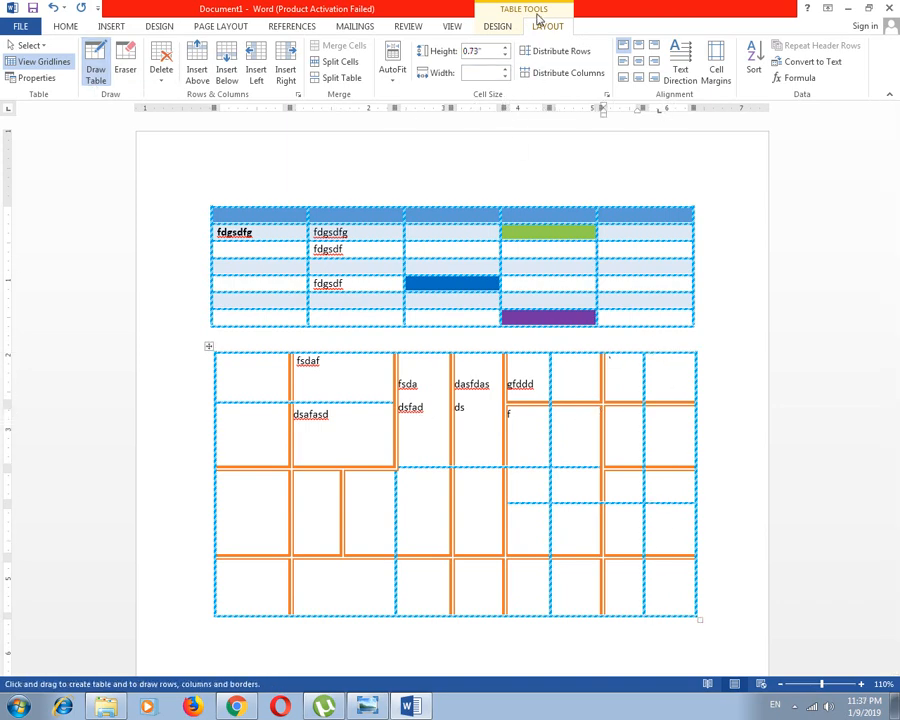
# - Apply a light blue slanted-dash top border to the bottom-row cell in the left half of the lower table's sixth column
pyautogui.click(497, 26)
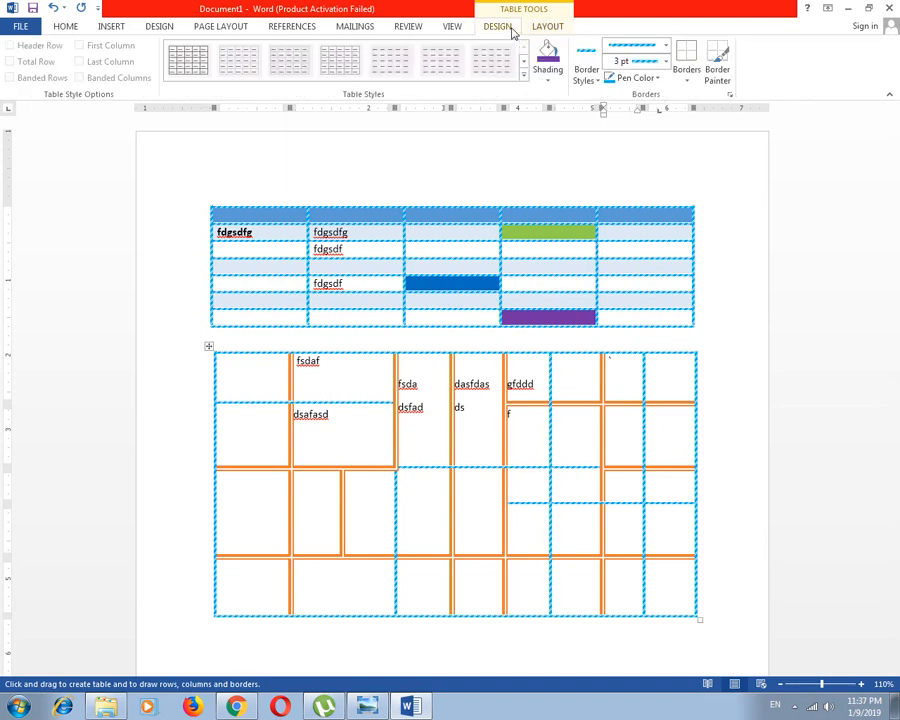
pyautogui.click(684, 79)
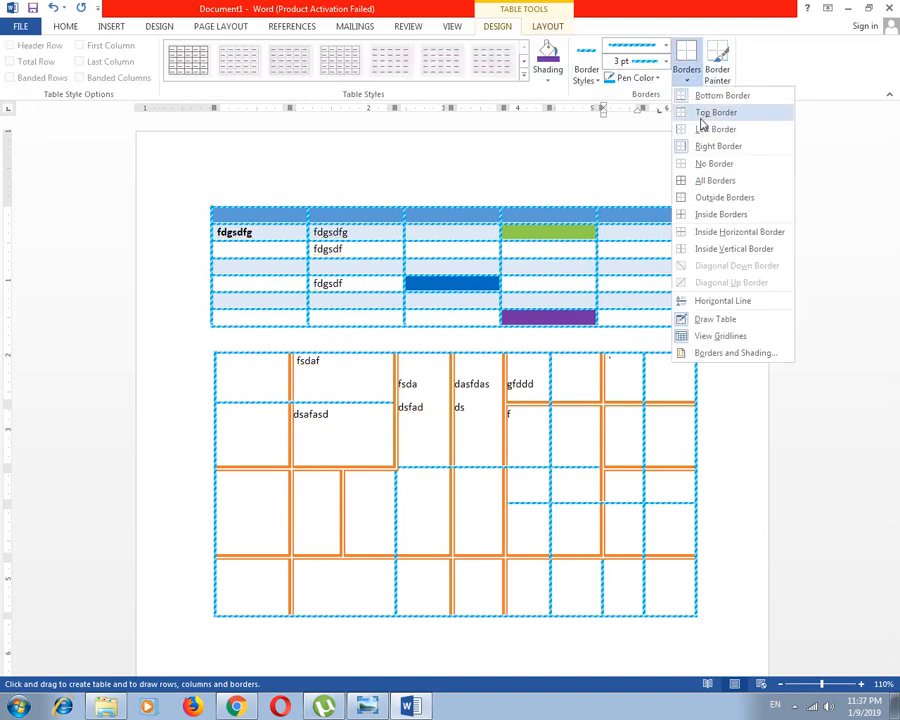
pyautogui.click(703, 112)
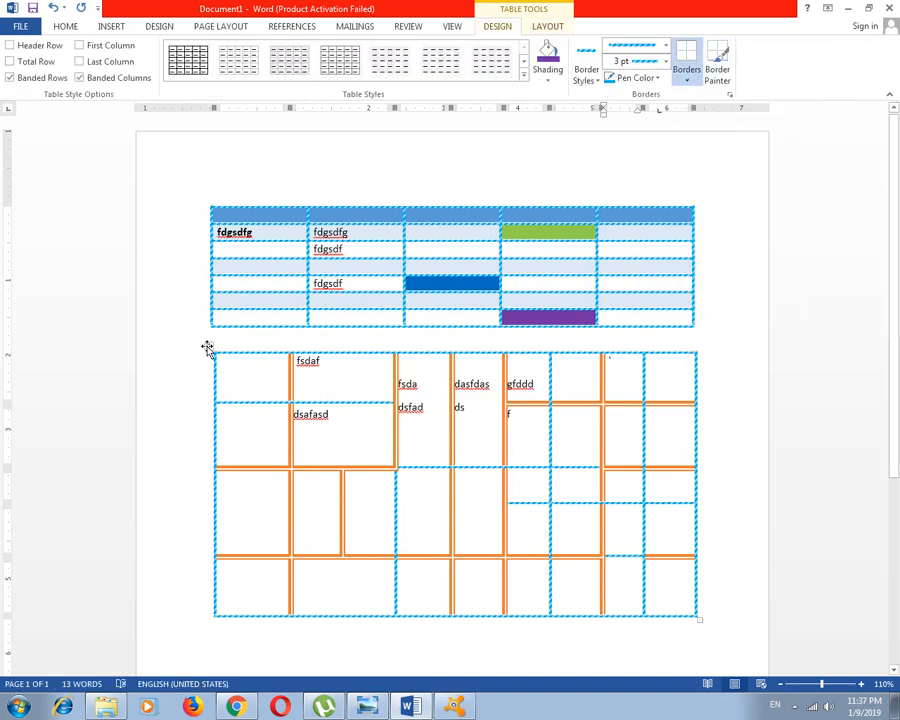
# - Remove the top and left outer borders from the whole lower table
pyautogui.click(207, 347)
pyautogui.click(688, 81)
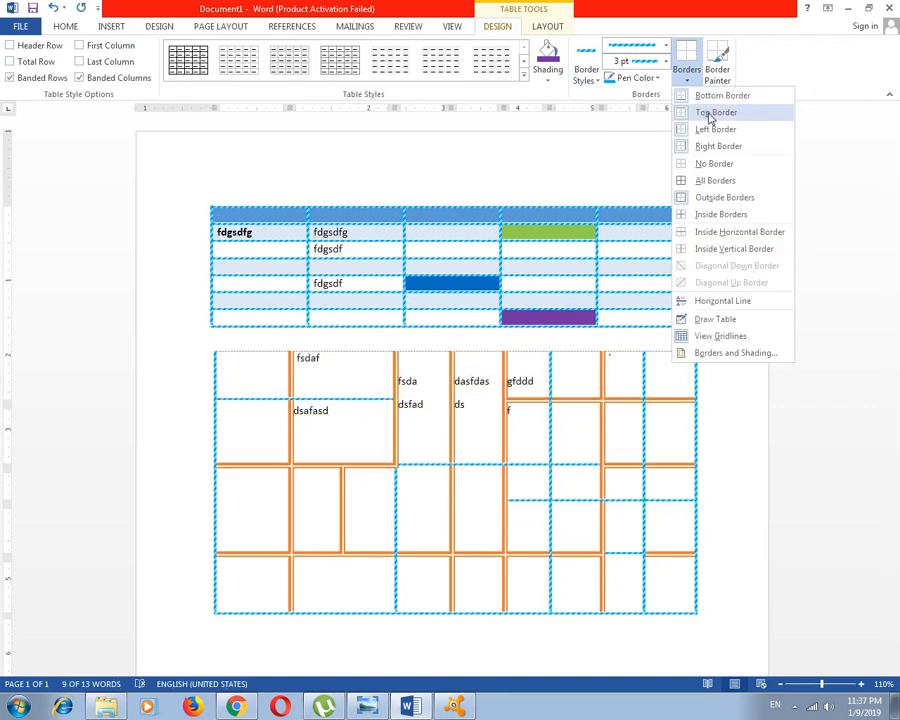
pyautogui.click(710, 114)
pyautogui.click(686, 74)
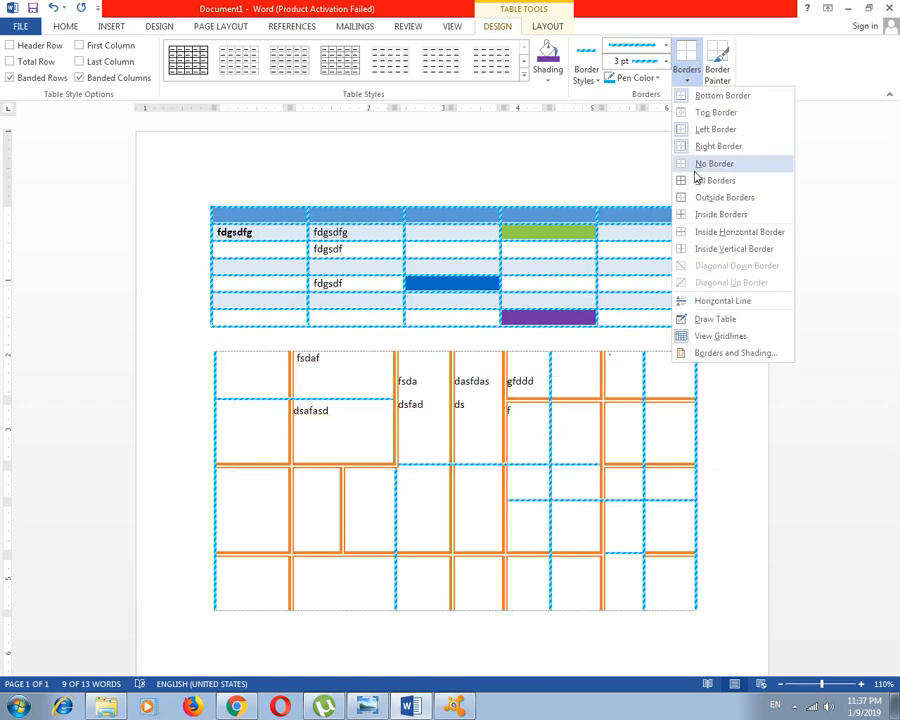
pyautogui.click(683, 129)
pyautogui.click(353, 467)
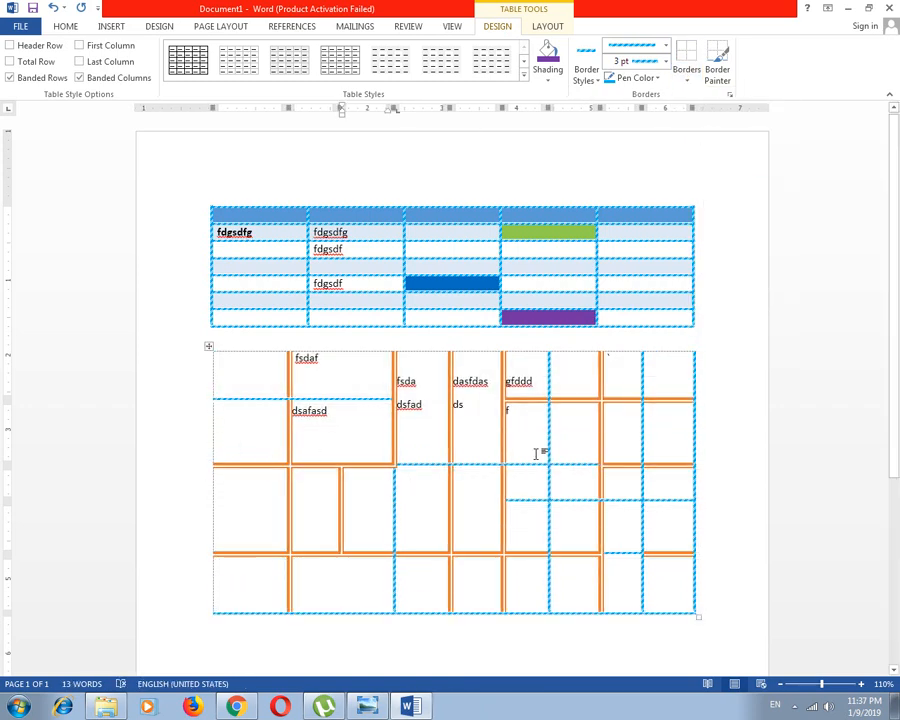
# - Clear the whole document and insert a new table with 5 columns and 5 rows
pyautogui.hotkey('ctrl', 'a')
pyautogui.press('Delete')
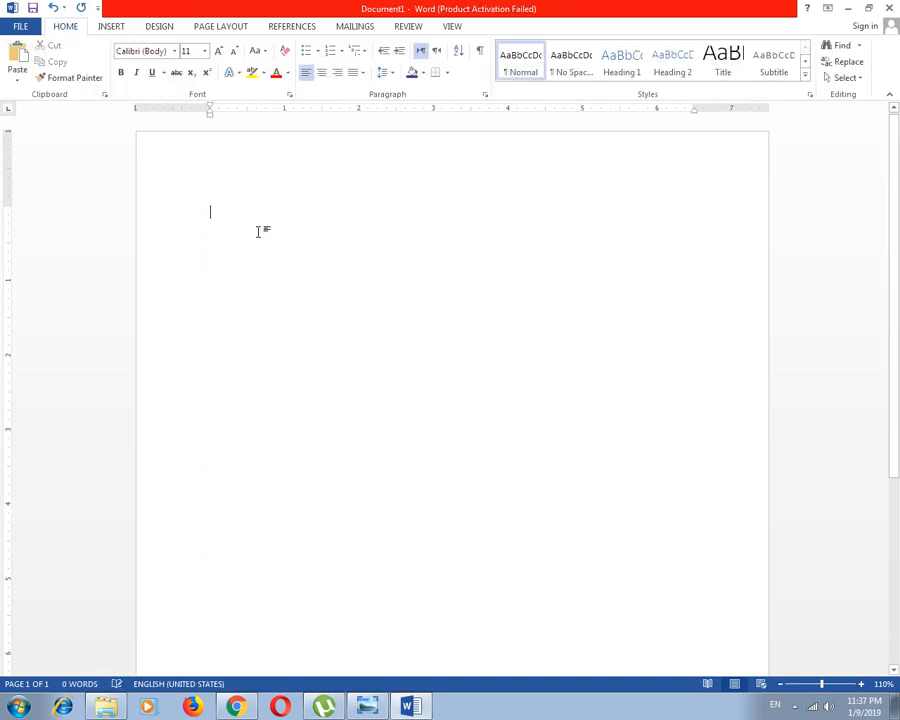
pyautogui.click(111, 26)
pyautogui.click(91, 72)
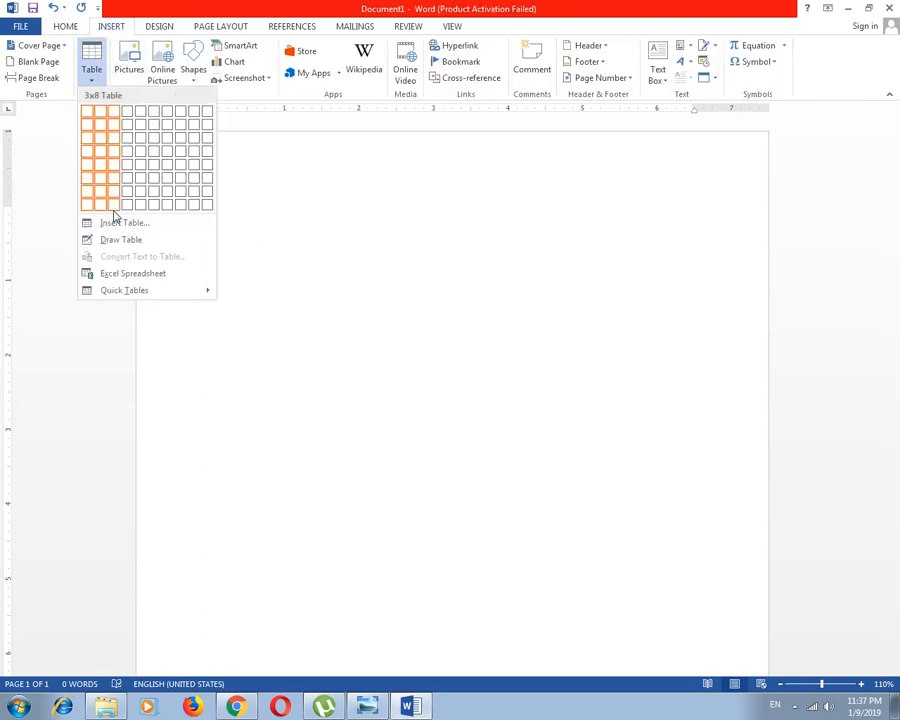
pyautogui.click(122, 224)
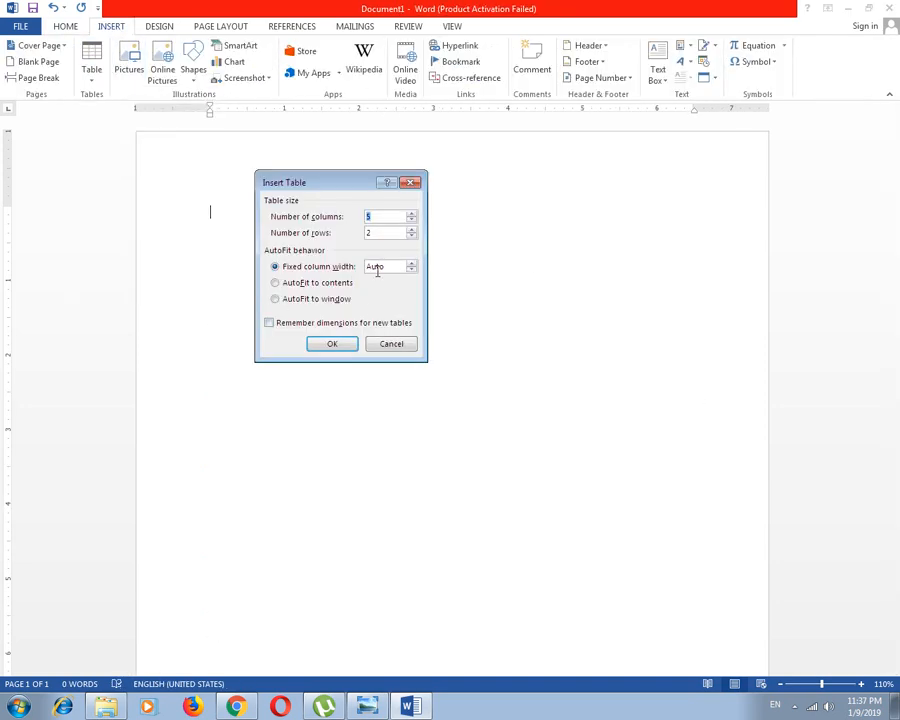
pyautogui.click(333, 343)
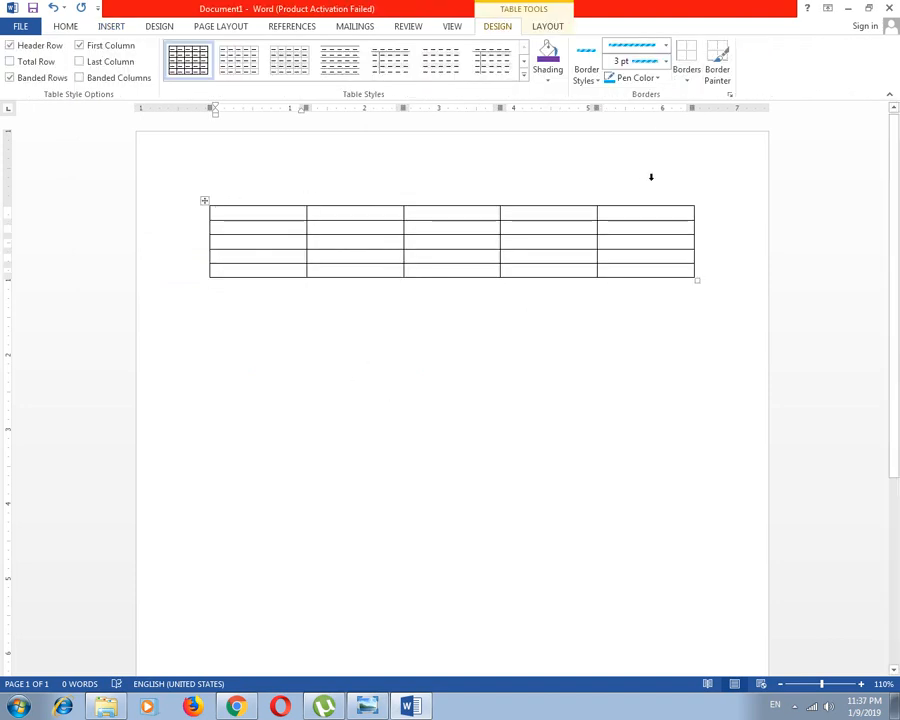
# - Set the border pen to a dark orange double-wave line at ¾ pt and leave the Border Painter
pyautogui.click(666, 46)
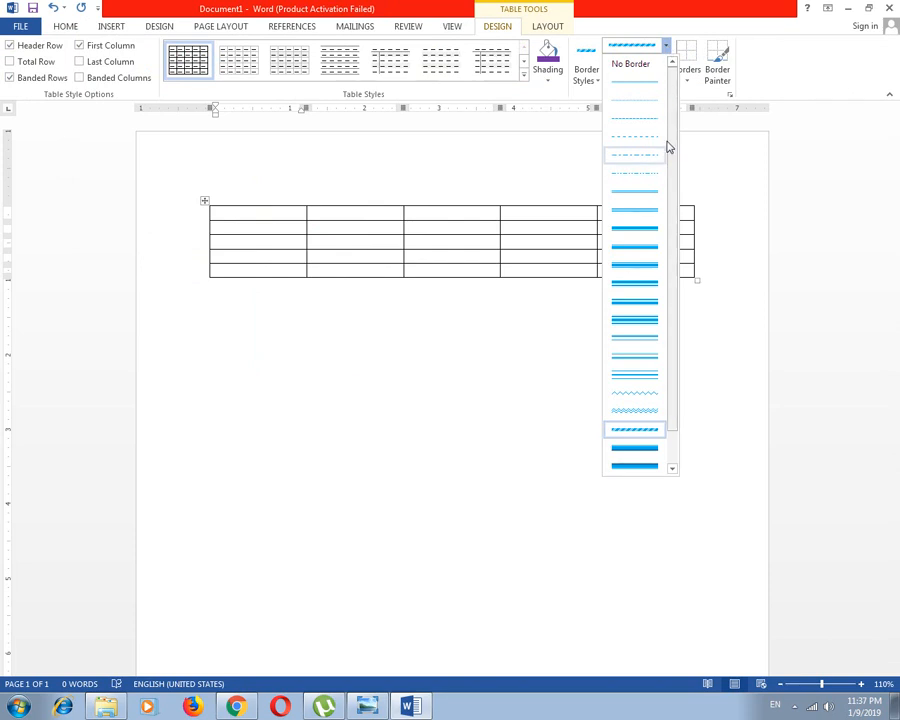
pyautogui.moveTo(673, 139); pyautogui.dragTo(679, 304)
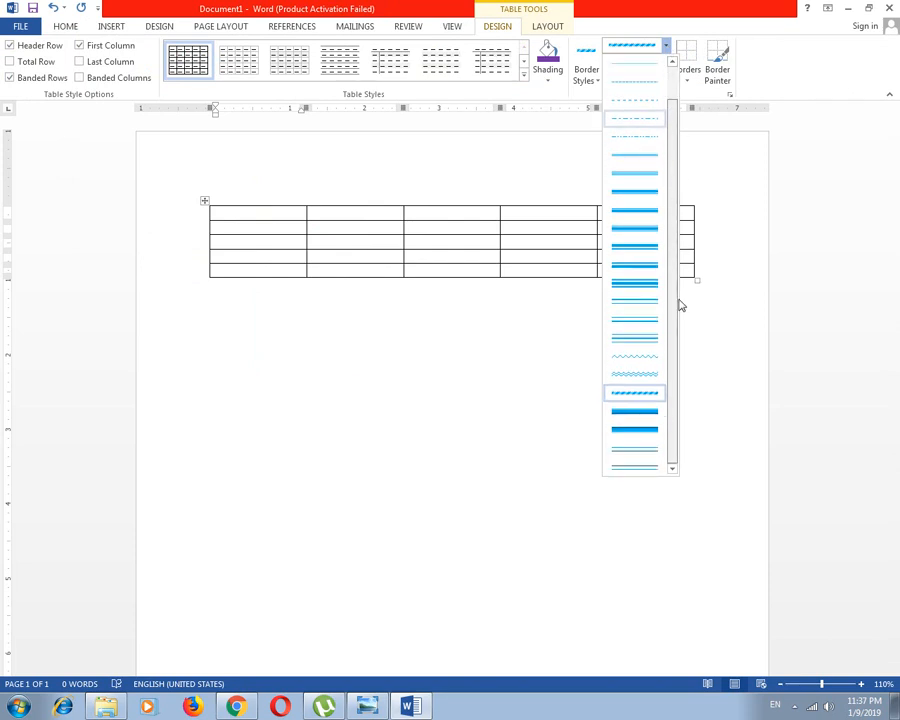
pyautogui.click(641, 376)
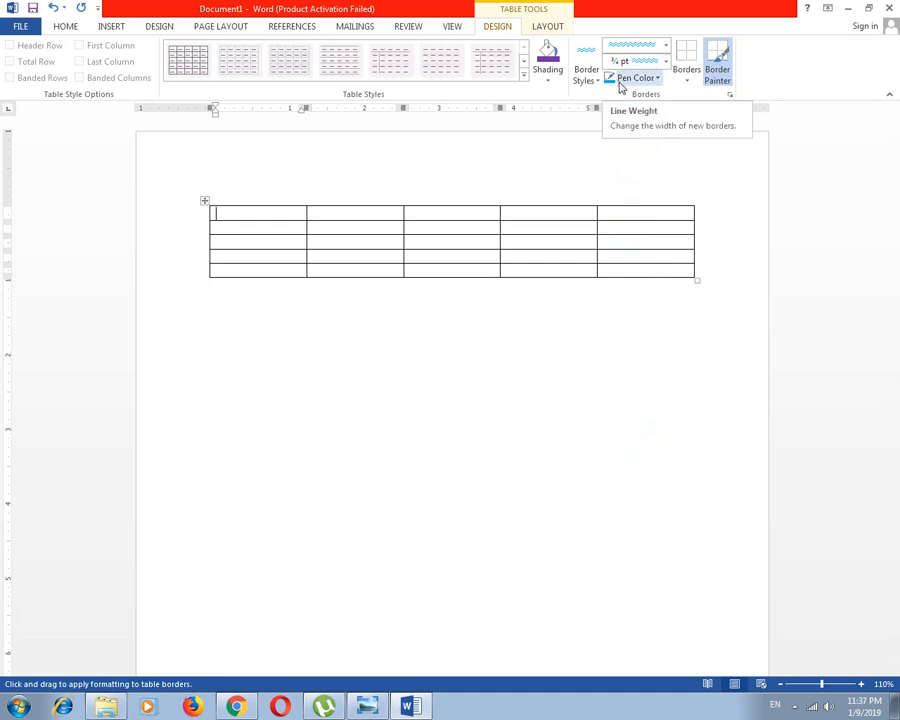
pyautogui.click(655, 79)
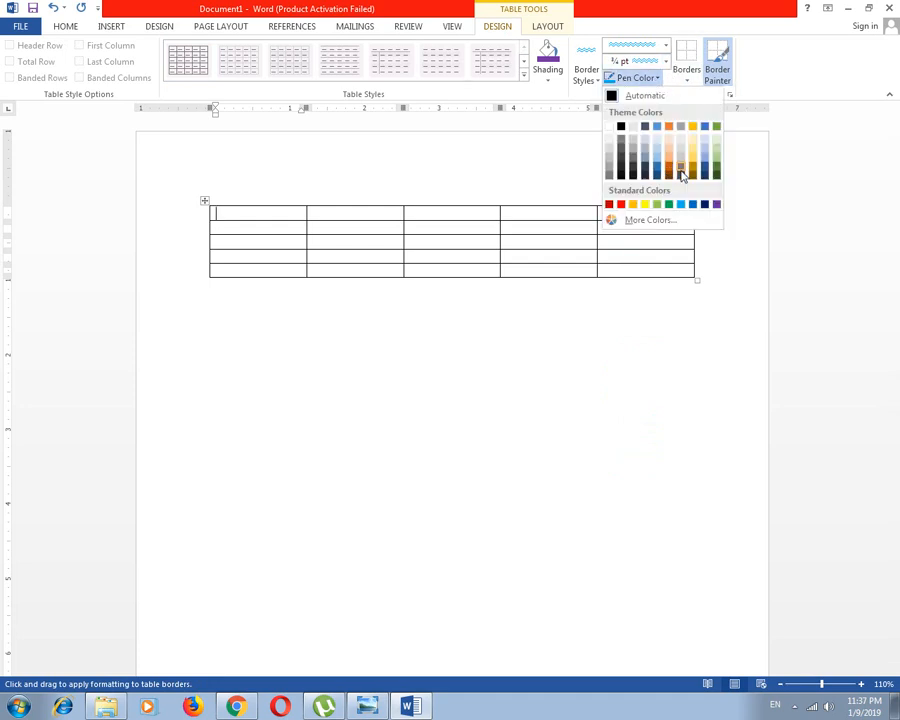
pyautogui.click(668, 170)
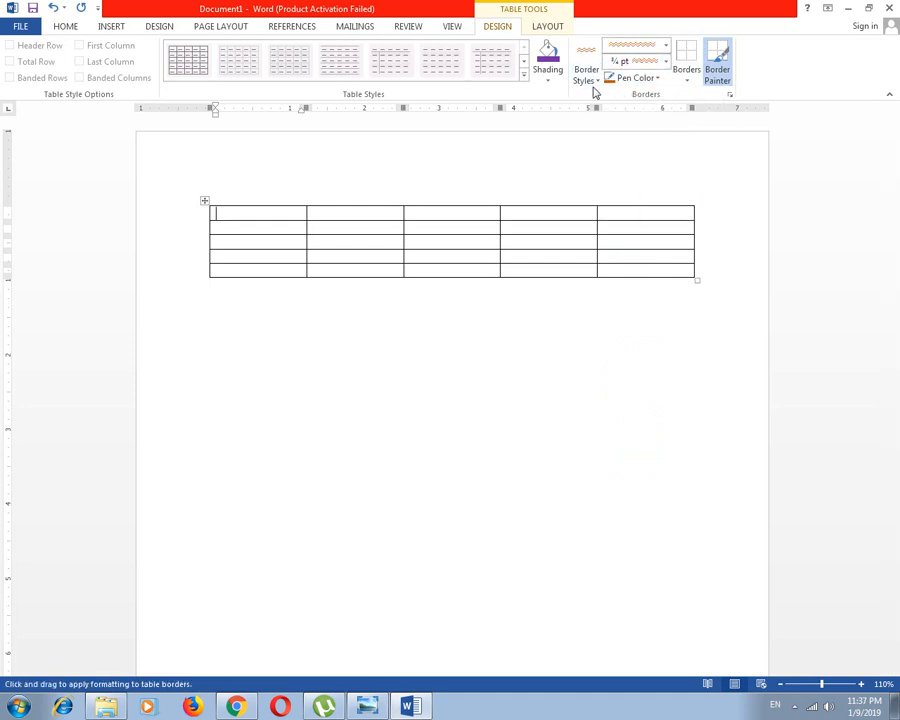
pyautogui.click(595, 86)
pyautogui.click(592, 84)
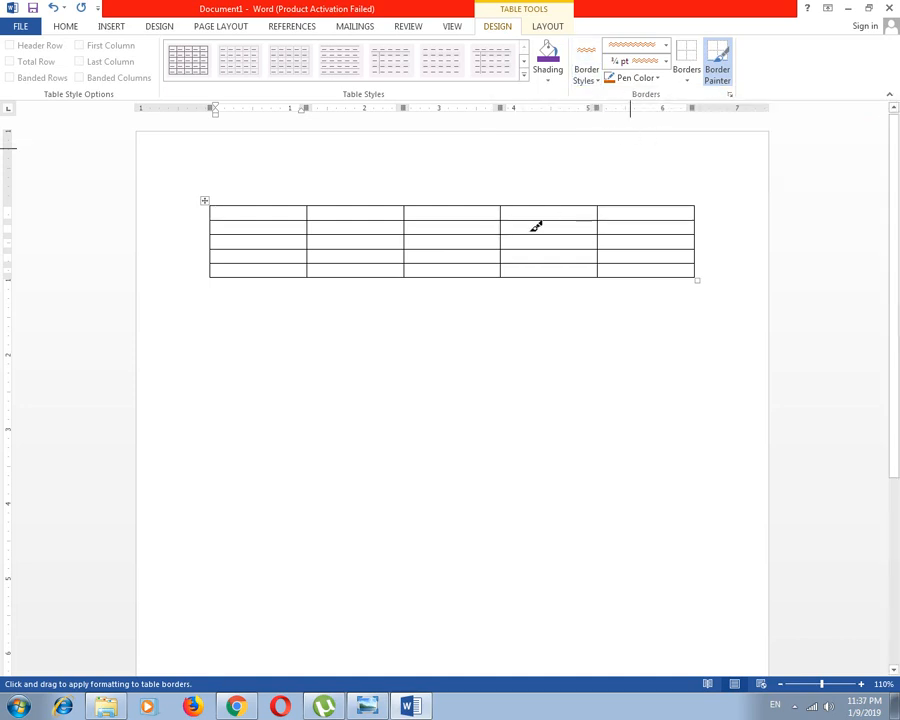
pyautogui.press('Escape')
# - Apply All Borders to the entire new table using the dark orange double-wave line
pyautogui.click(204, 201)
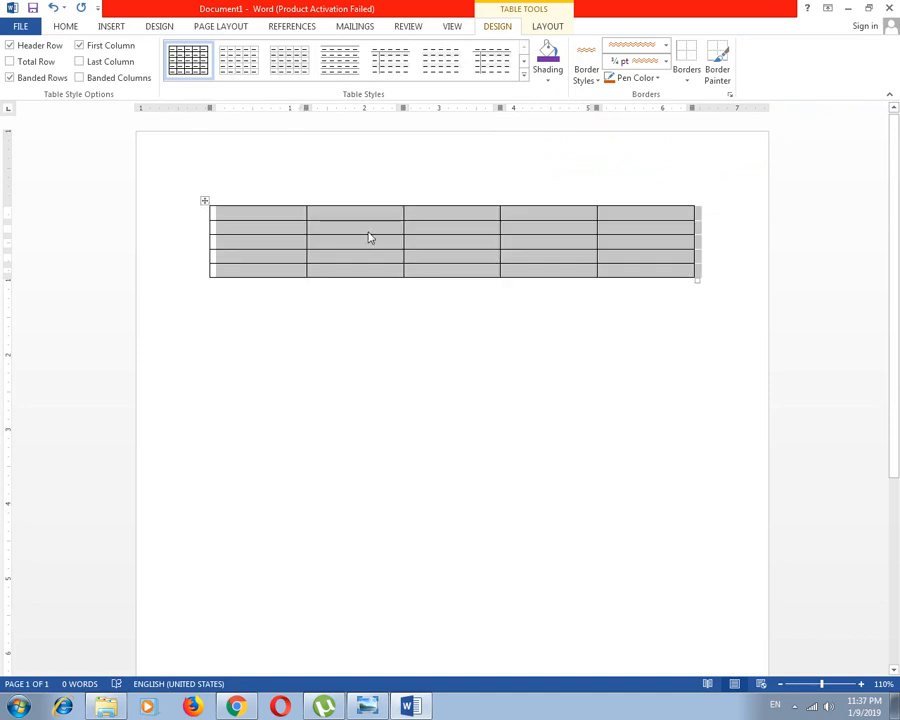
pyautogui.click(687, 79)
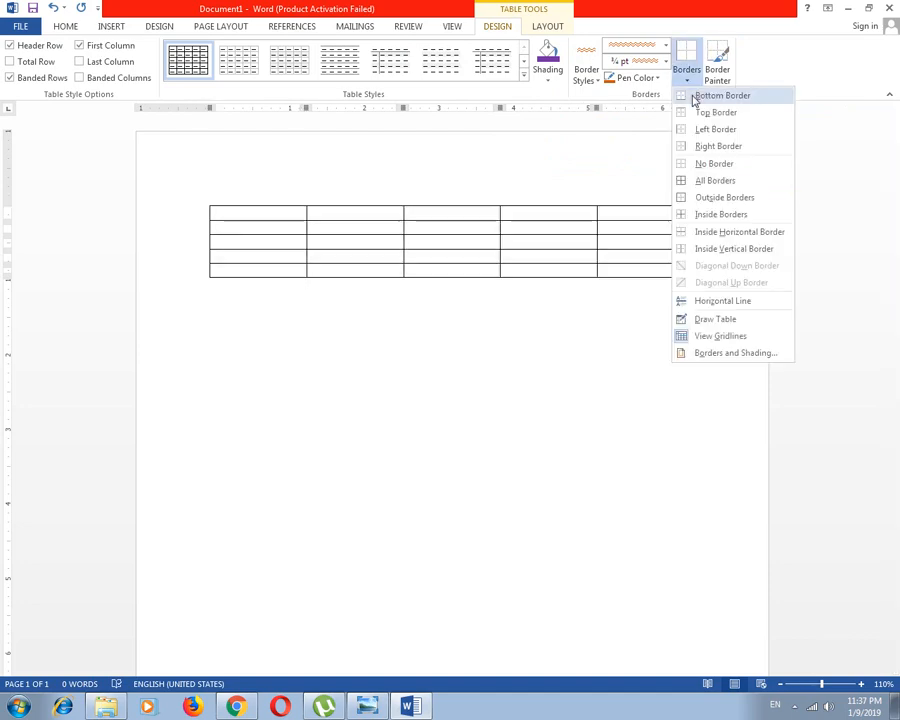
pyautogui.click(715, 181)
pyautogui.click(512, 376)
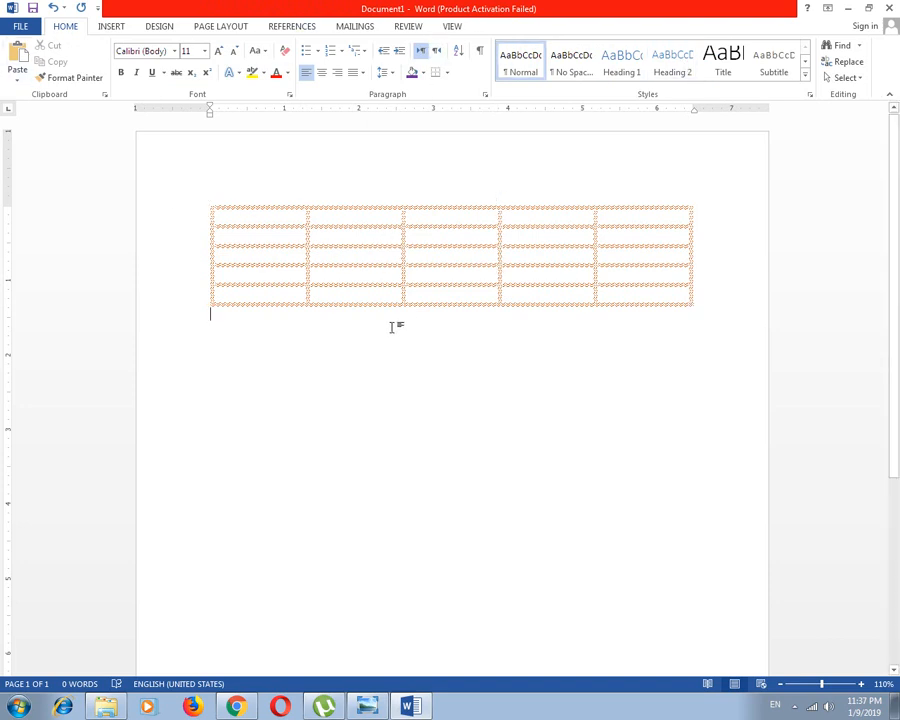
# - Paint a red 3 pt thin-thick border beneath the table's second row across the first three columns
pyautogui.click(383, 257)
pyautogui.click(497, 26)
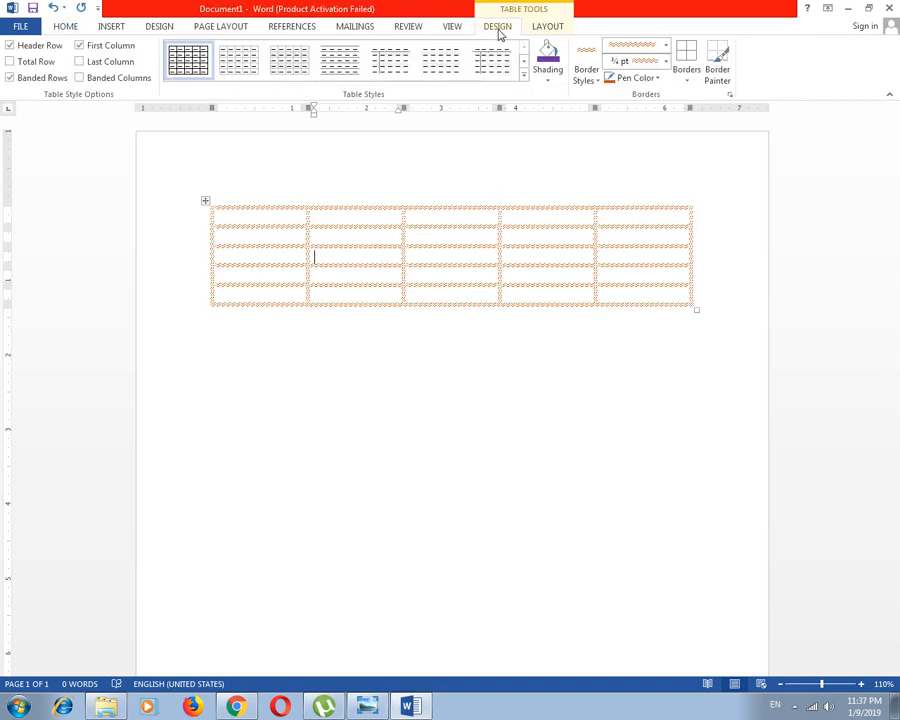
pyautogui.click(666, 47)
pyautogui.click(638, 230)
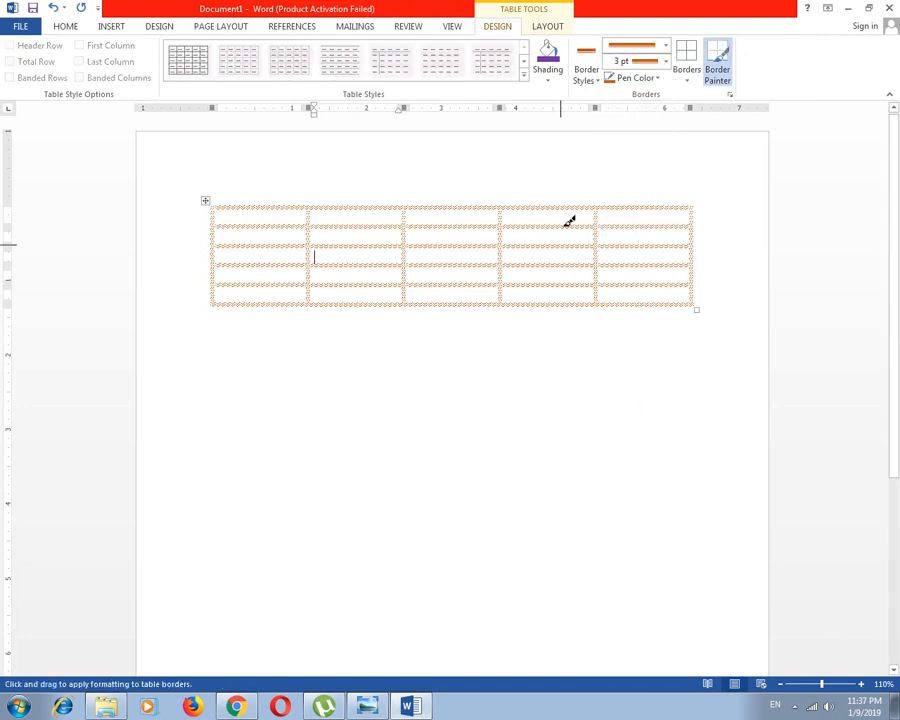
pyautogui.click(658, 78)
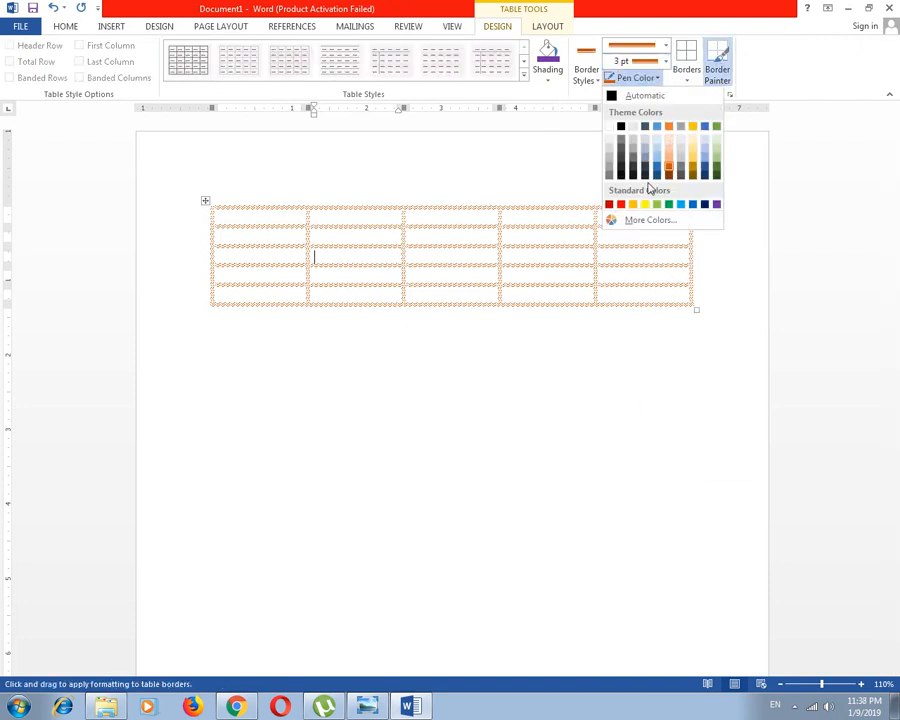
pyautogui.click(621, 205)
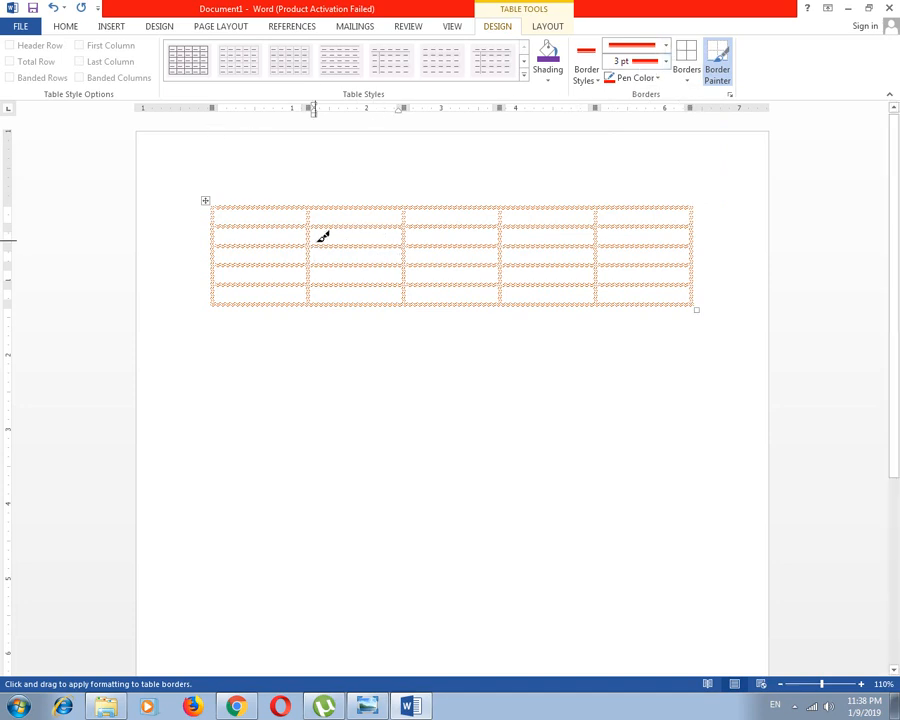
pyautogui.moveTo(215, 245); pyautogui.dragTo(498, 245)
pyautogui.moveTo(404, 210); pyautogui.dragTo(408, 301)
pyautogui.moveTo(545, 208); pyautogui.dragTo(548, 298)
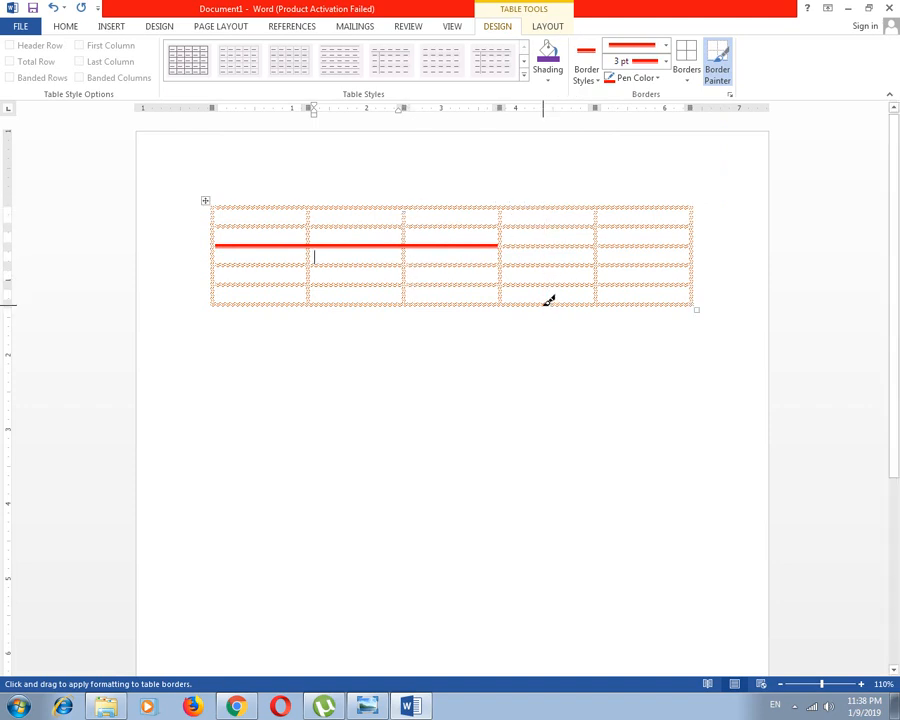
# - Draw red 3 pt vertical lines down the full table height, splitting the fourth and fifth columns in half
pyautogui.click(547, 27)
pyautogui.click(96, 67)
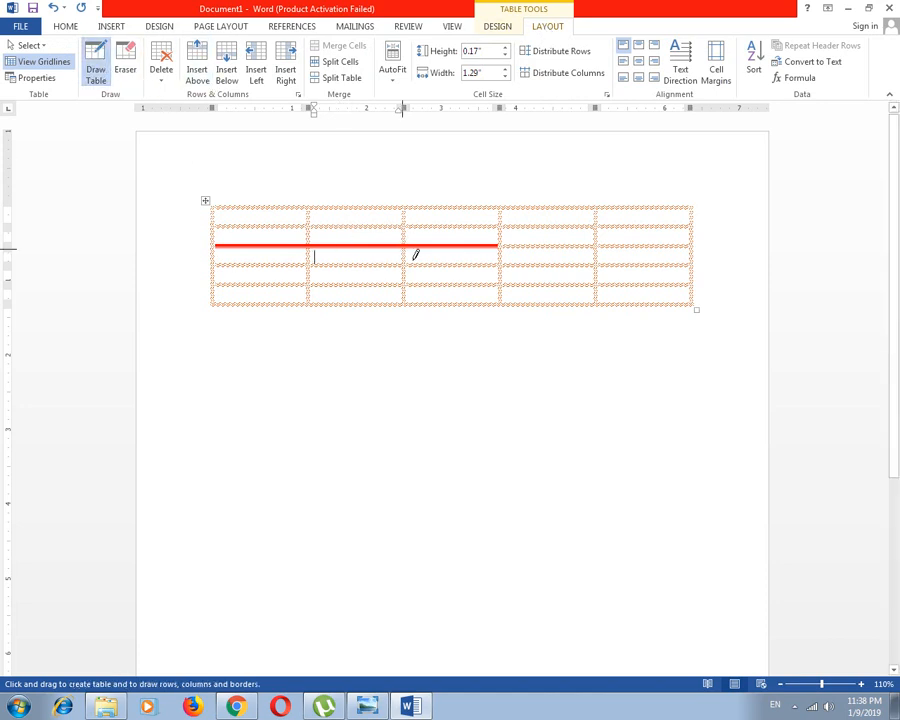
pyautogui.moveTo(549, 204)
pyautogui.mouseDown()
pyautogui.moveTo(560, 290)
pyautogui.moveTo(553, 305)
pyautogui.mouseUp()
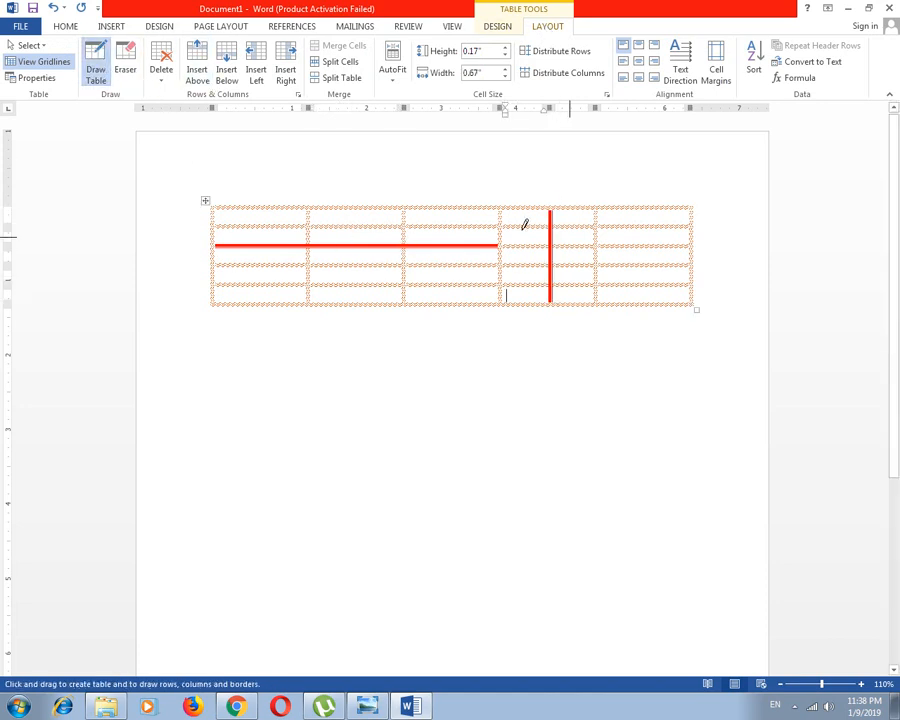
pyautogui.click(500, 30)
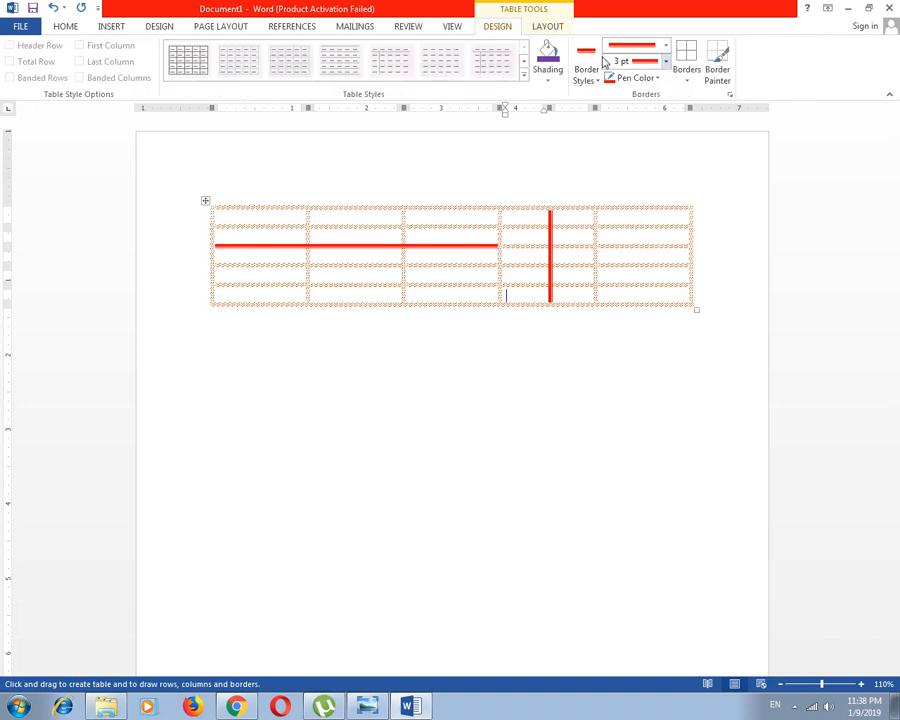
pyautogui.click(538, 27)
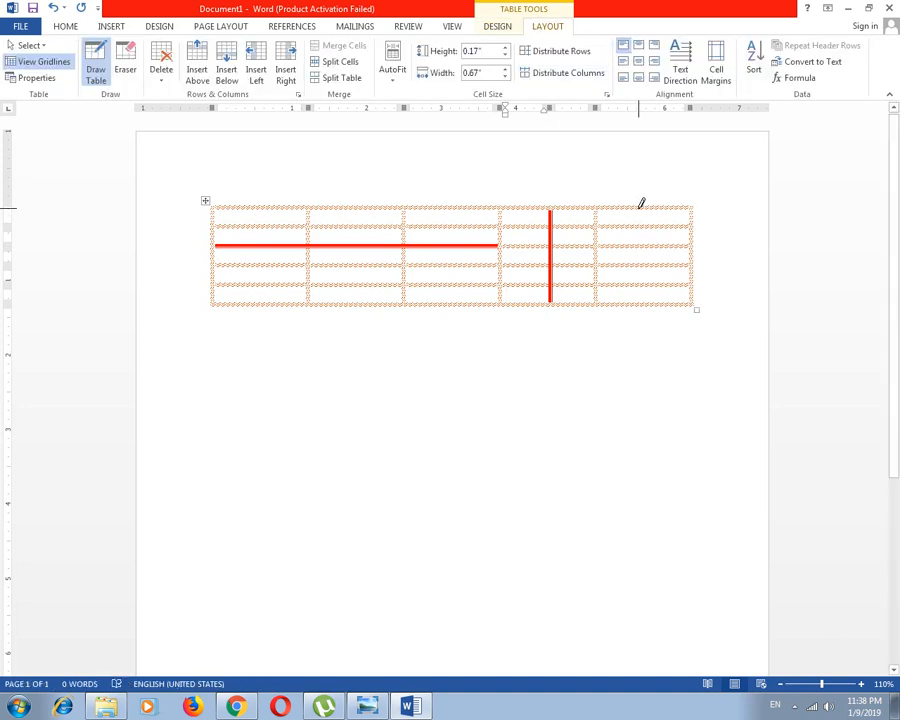
pyautogui.moveTo(640, 203); pyautogui.dragTo(639, 302)
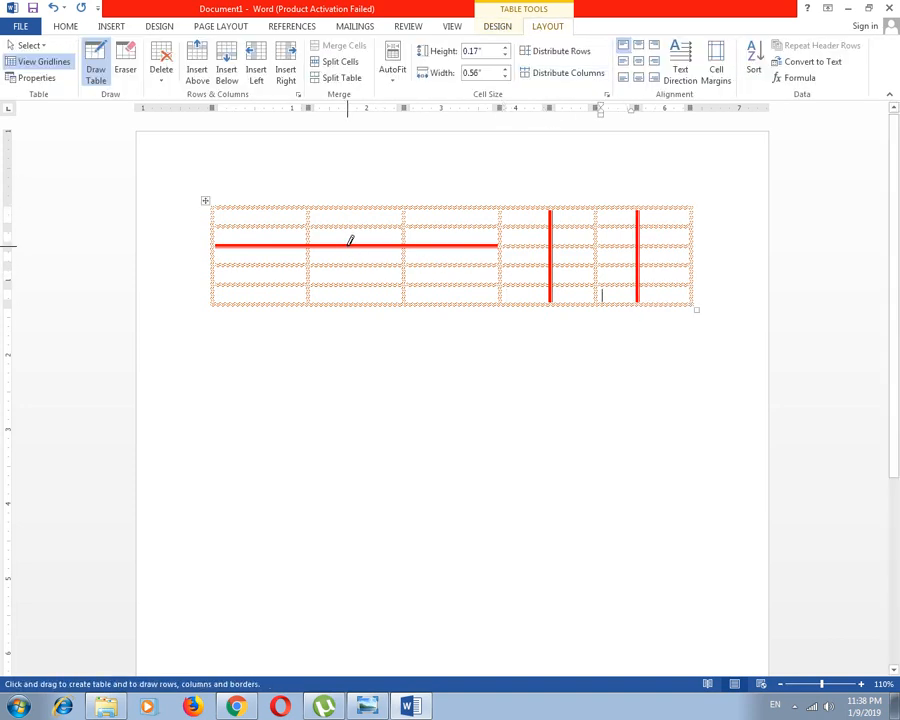
# - Draw red vertical lines through the second column below the red horizontal line and through the first column over the full table height
pyautogui.moveTo(348, 243); pyautogui.dragTo(352, 302)
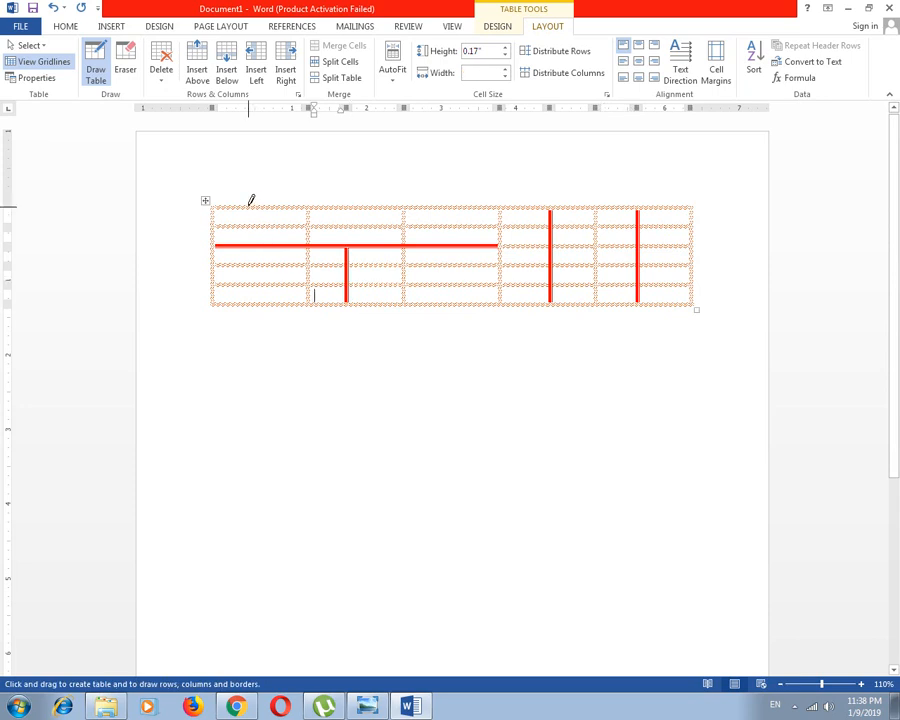
pyautogui.moveTo(250, 203); pyautogui.dragTo(249, 302)
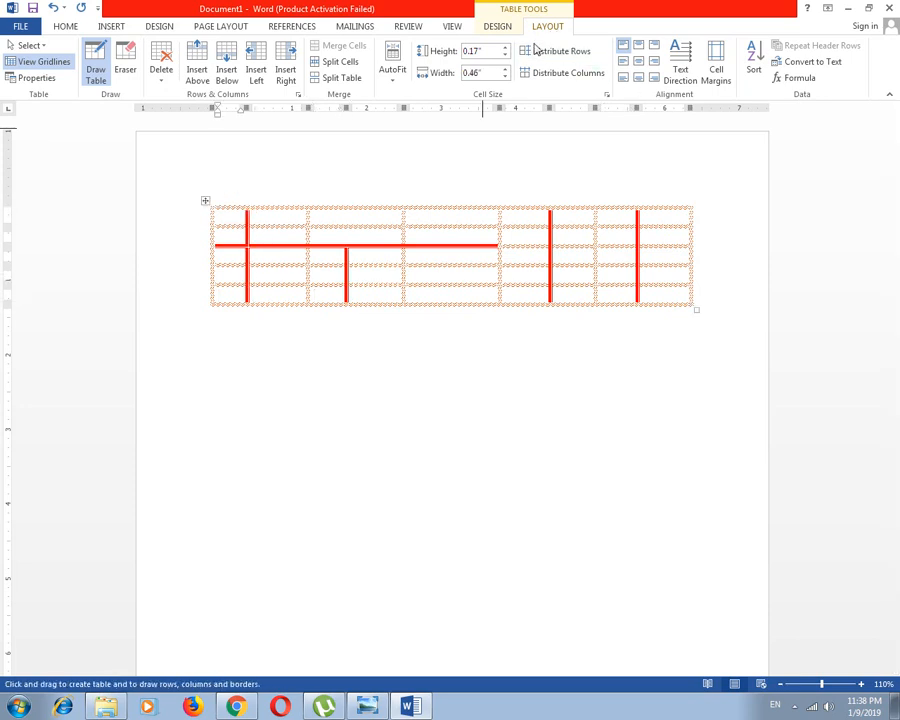
pyautogui.click(494, 28)
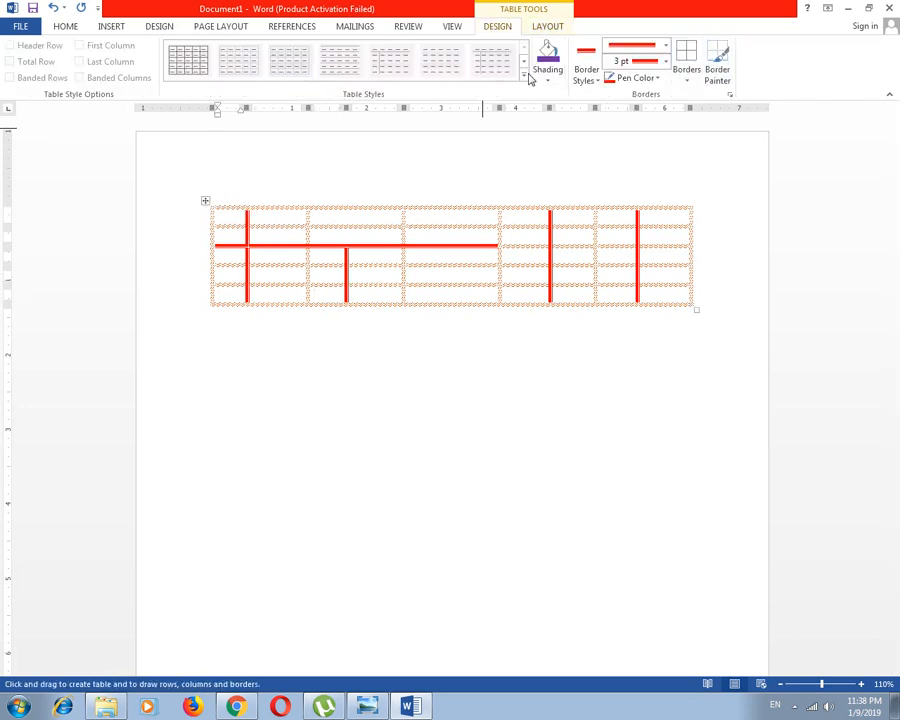
pyautogui.click(796, 708)
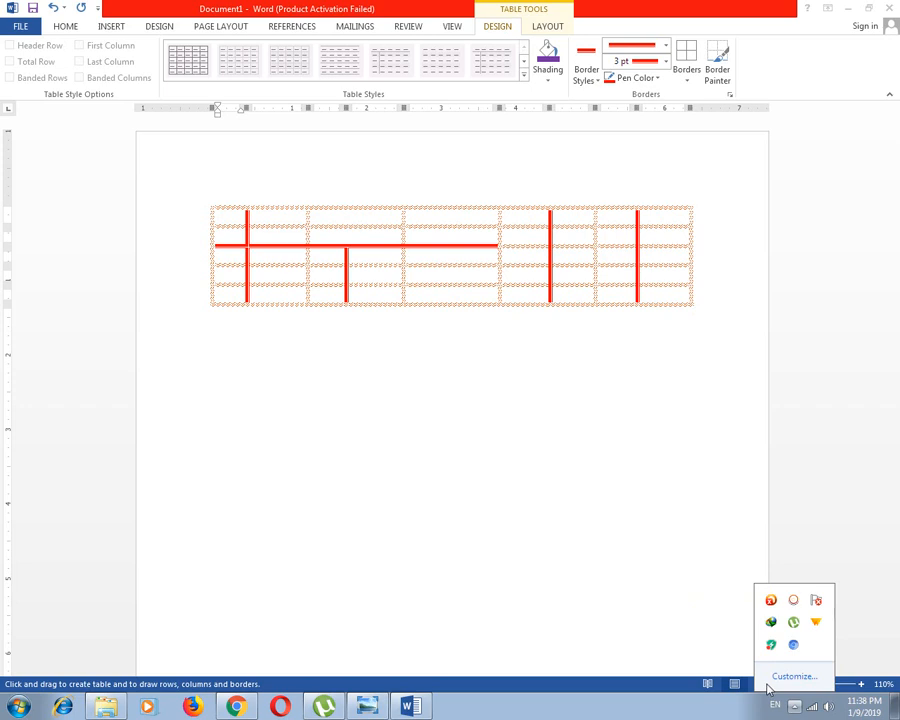
pyautogui.click(420, 332)
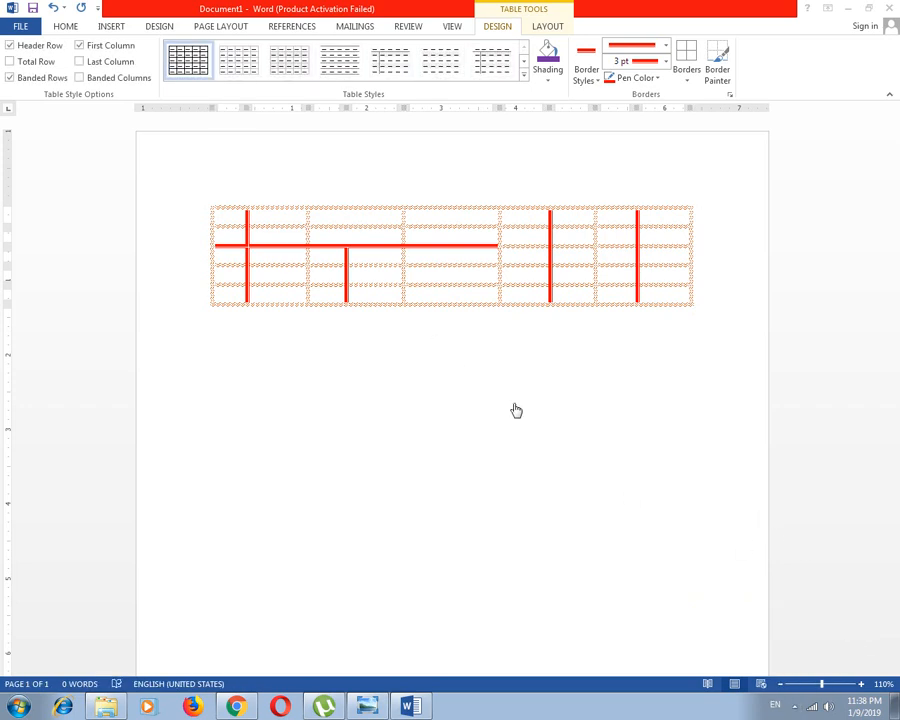
# - Select the whole table and toggle its First Column and Header Row style options
pyautogui.click(206, 201)
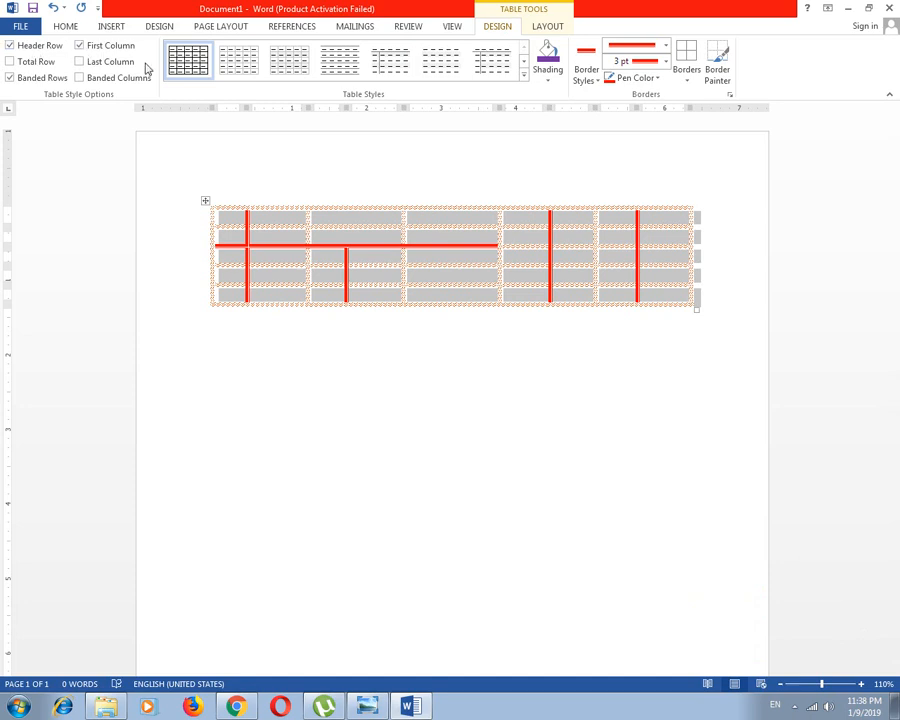
pyautogui.click(79, 45)
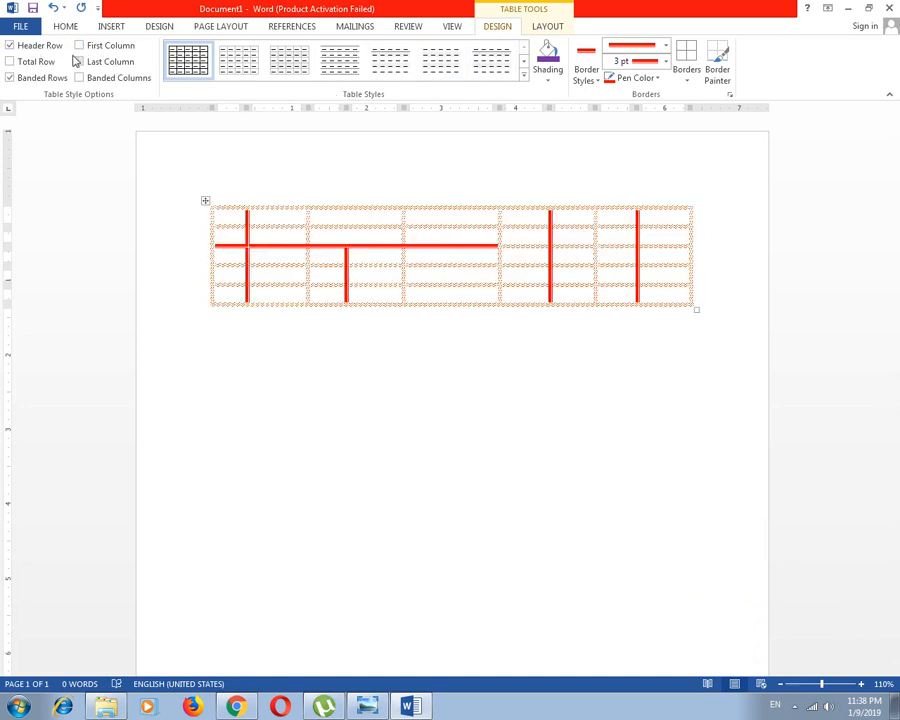
pyautogui.click(10, 46)
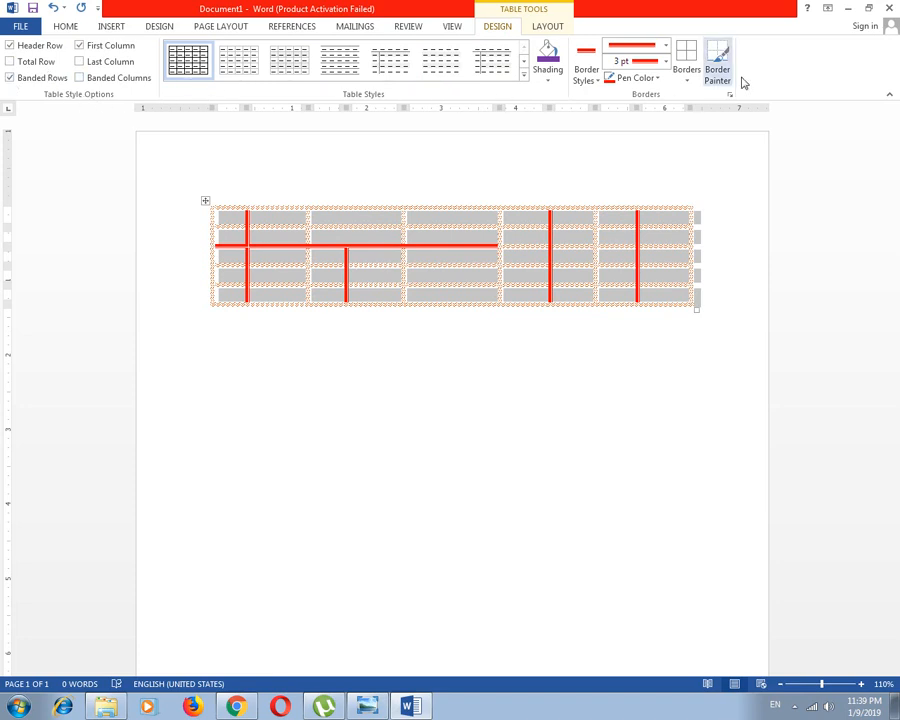
pyautogui.click(547, 27)
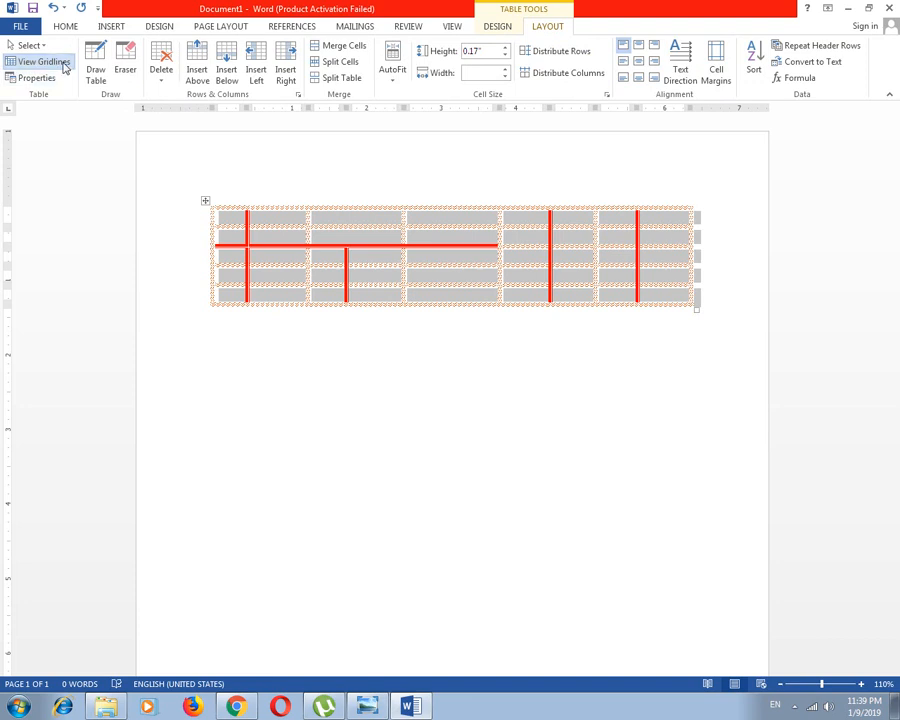
pyautogui.click(522, 332)
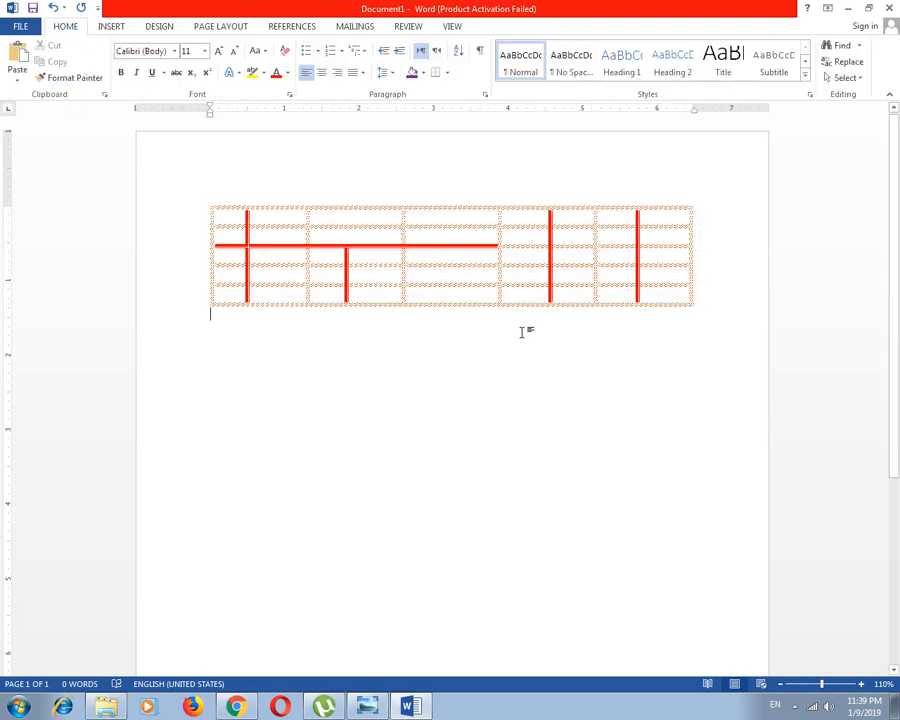
# - Minimize the document, refresh the desktop, and switch to the image "11 insert tab detail part 3" in Windows Photo Viewer
pyautogui.click(848, 8)
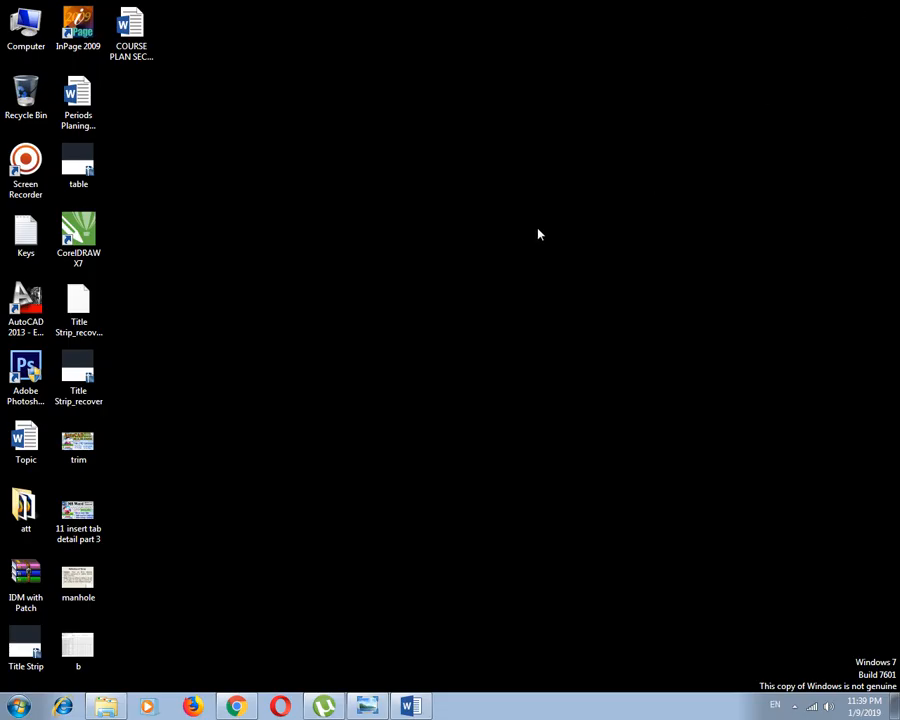
pyautogui.rightClick(341, 276)
pyautogui.click(389, 316)
pyautogui.click(370, 707)
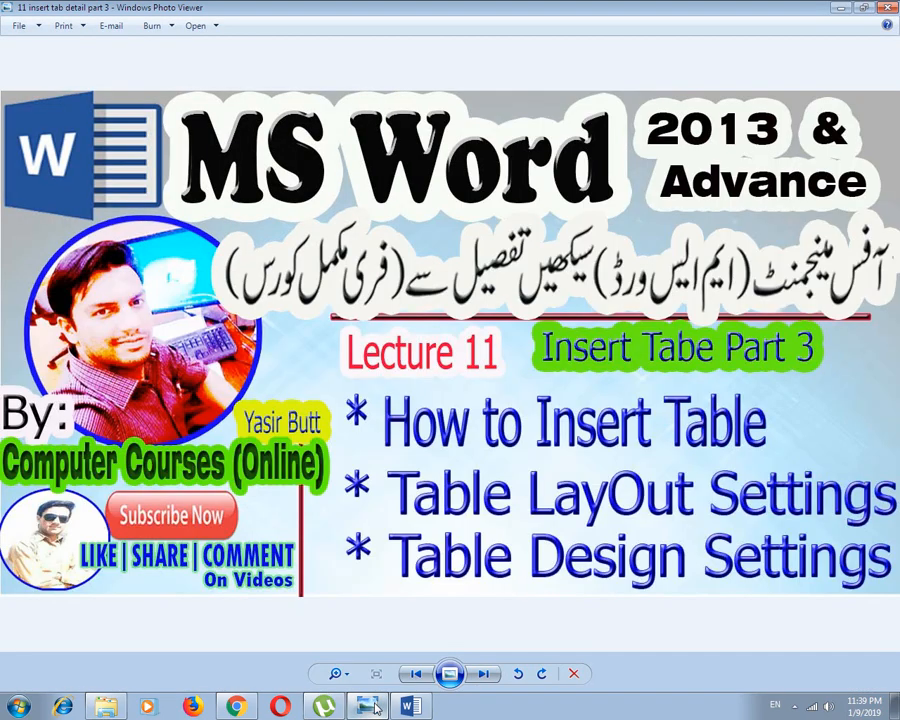